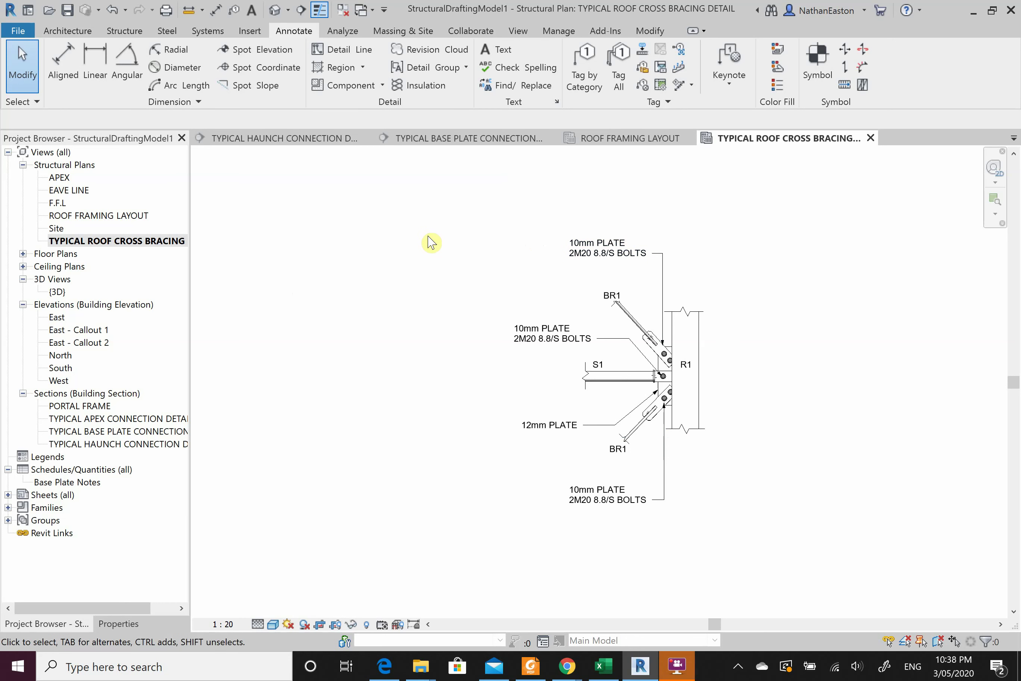
Open the ROOF FRAMING LAYOUT plan and draw a horizontal section line across an interior rafter just above a fly brace connection
{"action": "double_click", "coordinate": [121, 216]}
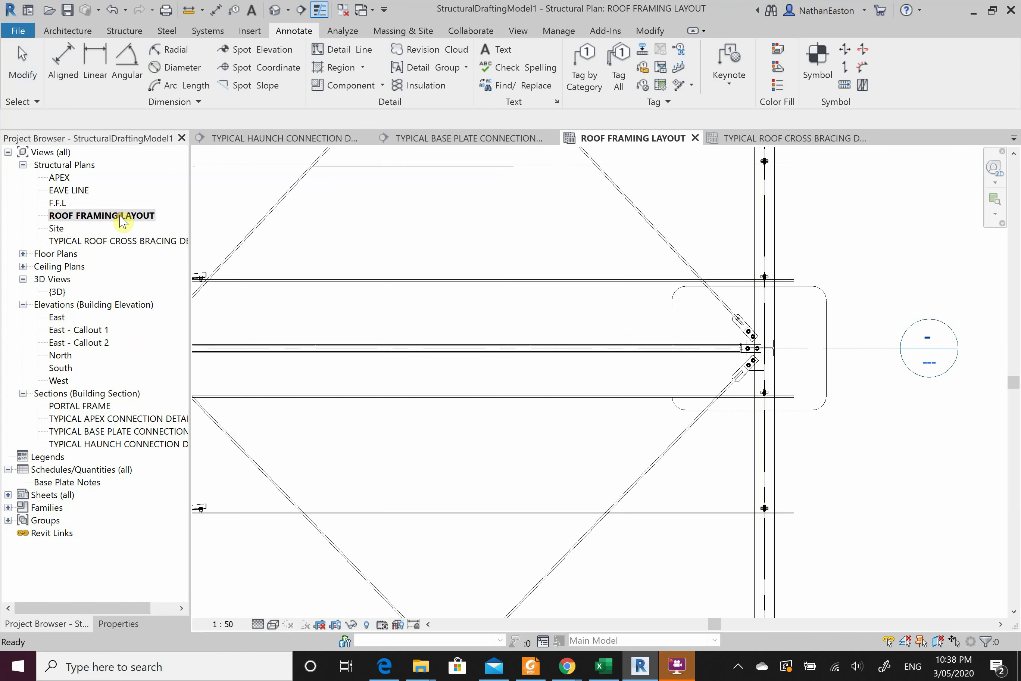
{"action": "scroll", "coordinate": [859, 344], "scroll_direction": "down", "scroll_amount": 4}
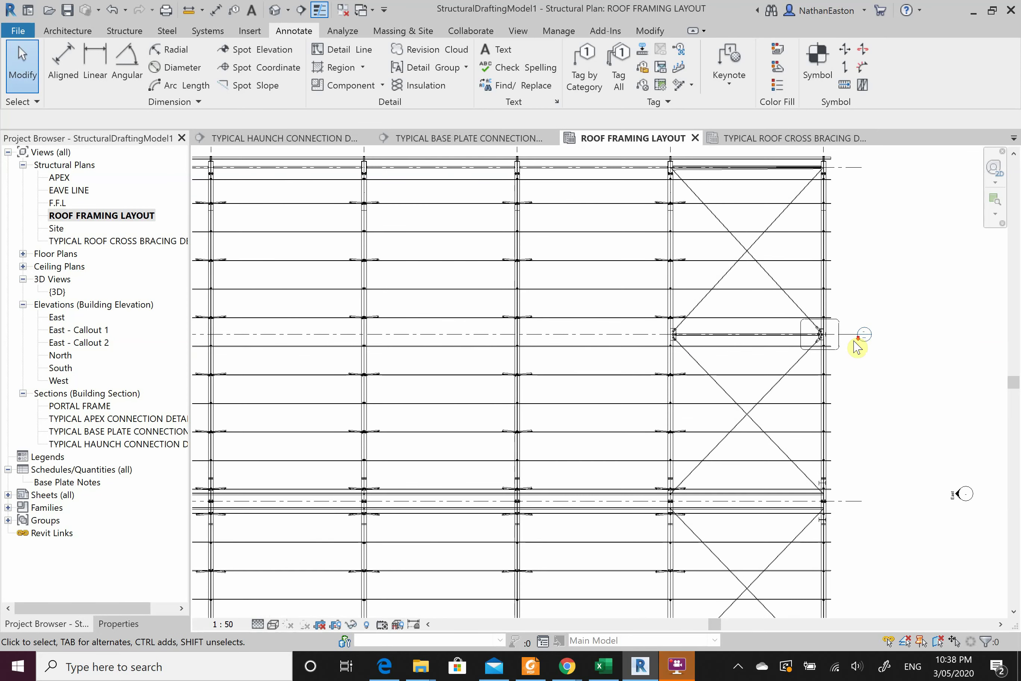
{"action": "scroll", "coordinate": [683, 349], "scroll_direction": "up", "scroll_amount": 2}
{"action": "scroll", "coordinate": [561, 383], "scroll_direction": "up", "scroll_amount": 5}
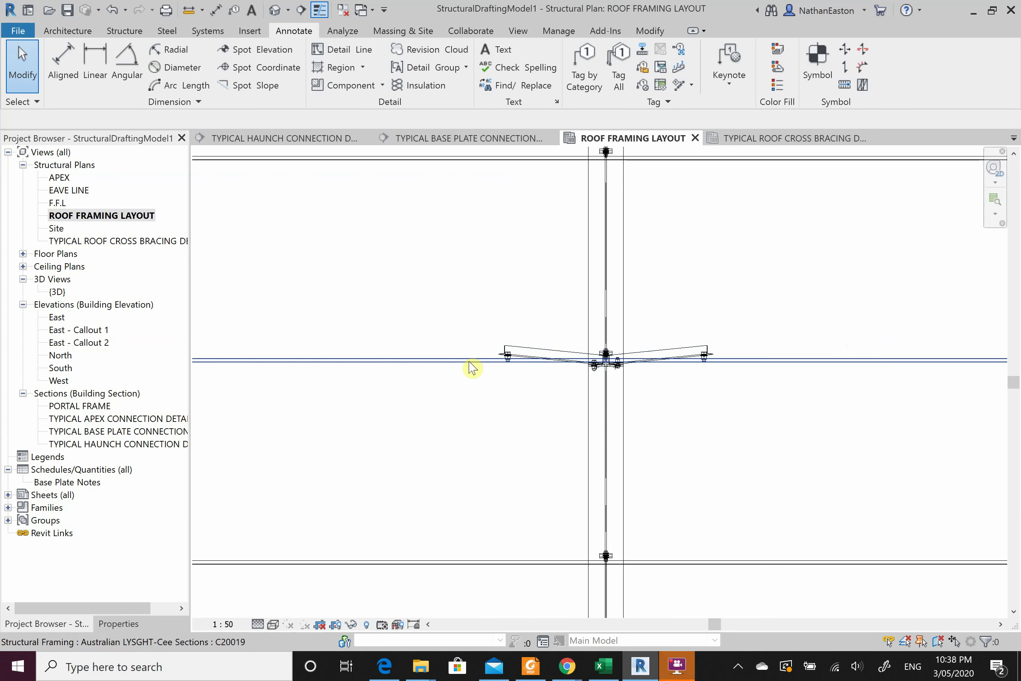
{"action": "scroll", "coordinate": [506, 382], "scroll_direction": "down", "scroll_amount": 2}
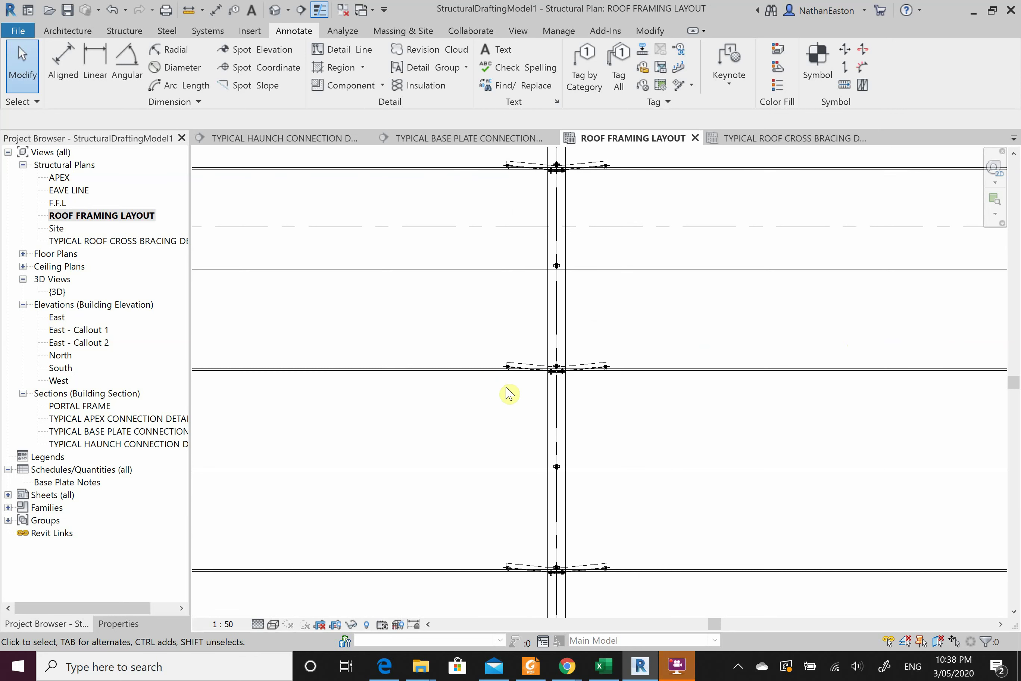
{"action": "scroll", "coordinate": [594, 339], "scroll_direction": "up", "scroll_amount": 1}
{"action": "scroll", "coordinate": [594, 339], "scroll_direction": "up", "scroll_amount": 1}
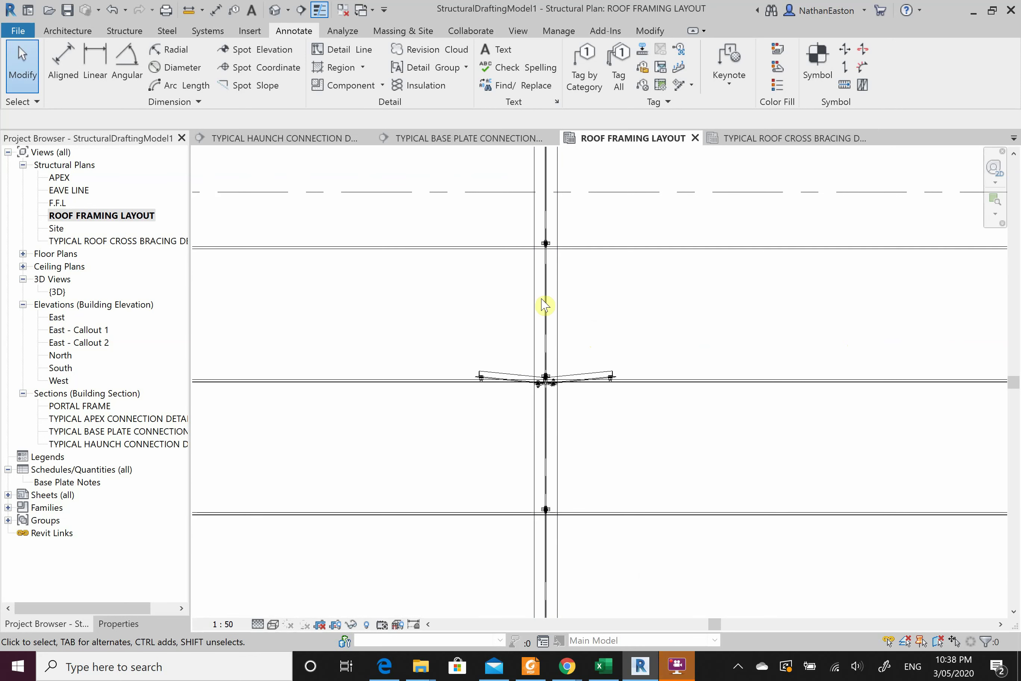
{"action": "left_click", "coordinate": [300, 17]}
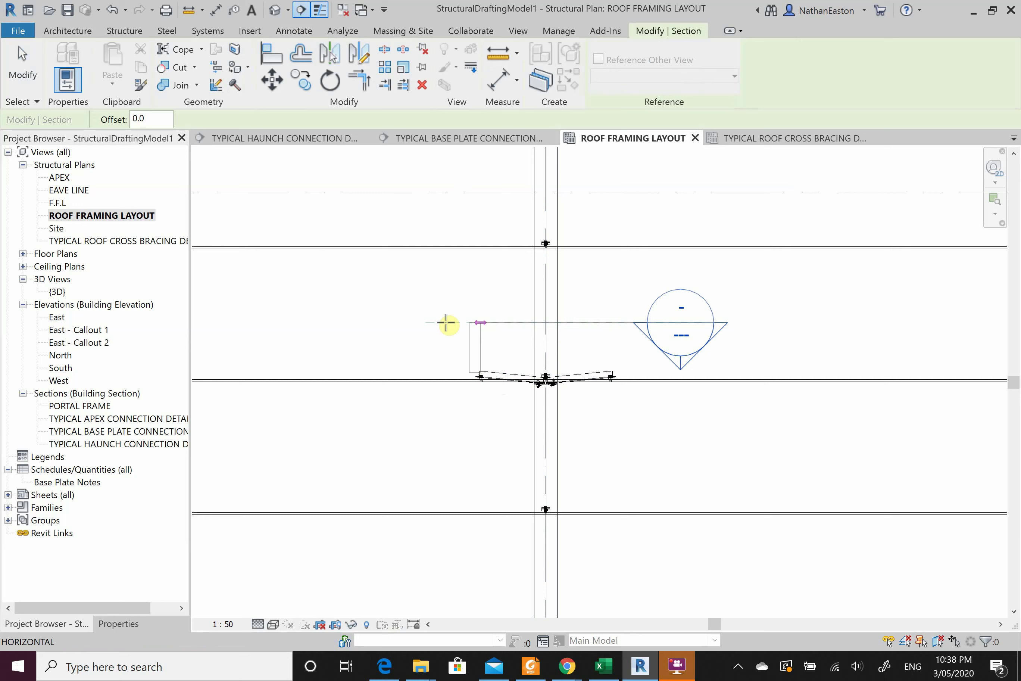
{"action": "left_click", "coordinate": [431, 322]}
Shorten the new section's view depth so it ends just past the nearest fly brace connection
{"action": "scroll", "coordinate": [457, 259], "scroll_direction": "down", "scroll_amount": 2}
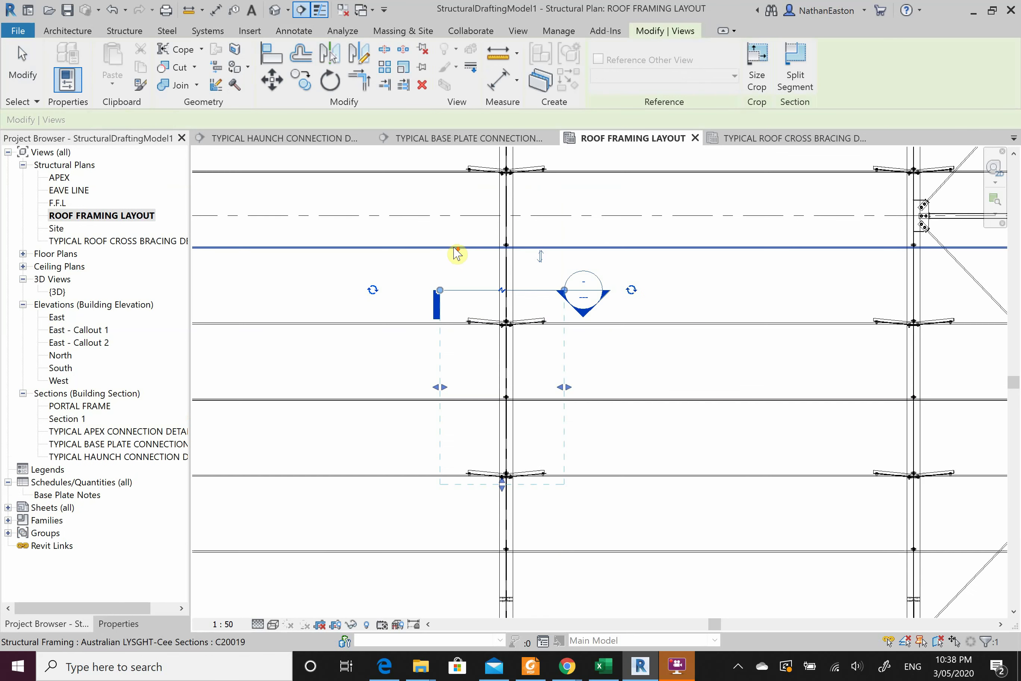
{"action": "scroll", "coordinate": [510, 472], "scroll_direction": "up", "scroll_amount": 1}
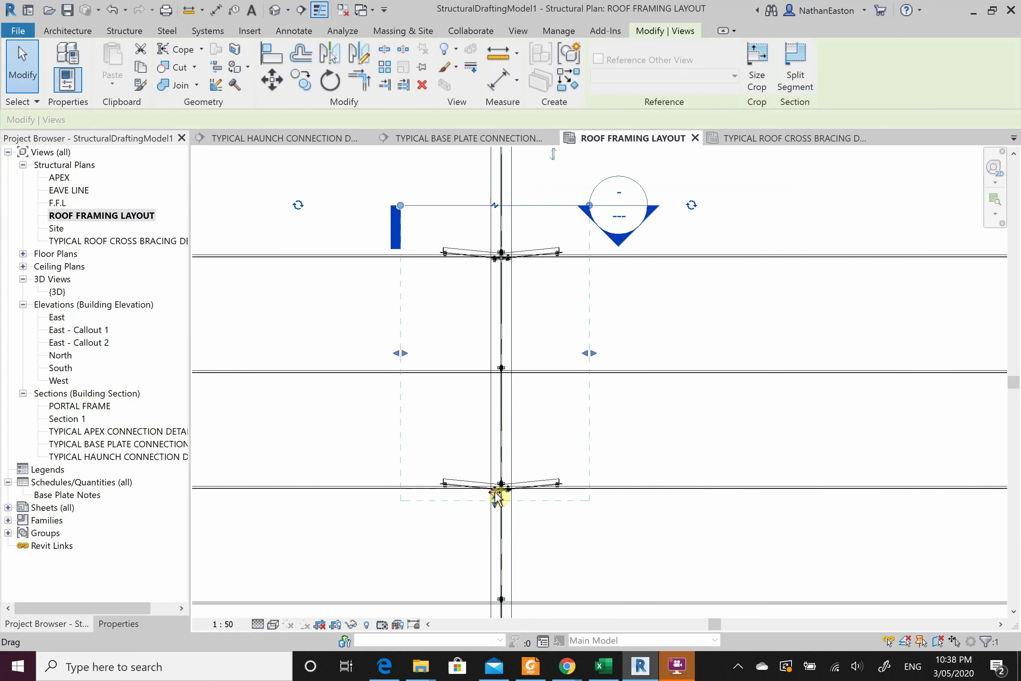
{"action": "left_click_drag", "start_coordinate": [496, 500], "coordinate": [501, 318]}
{"action": "left_click_drag", "start_coordinate": [499, 276], "coordinate": [499, 273]}
{"action": "scroll", "coordinate": [510, 255], "scroll_direction": "up", "scroll_amount": 2}
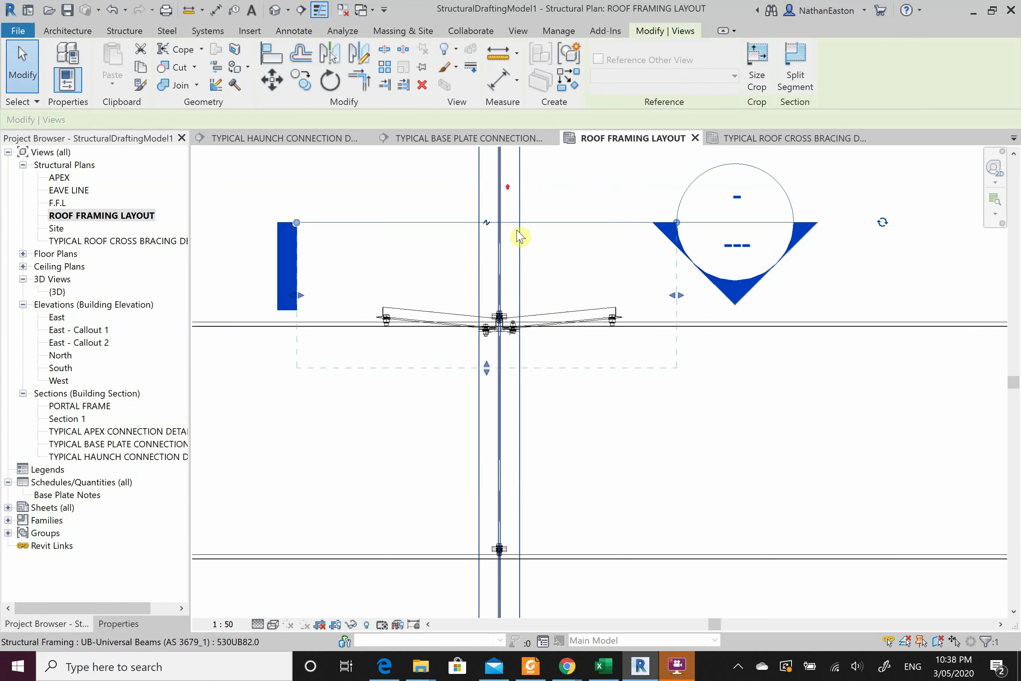
Move the section line close to the fly brace and tighten its depth and both side extents around the connection
{"action": "scroll", "coordinate": [492, 314], "scroll_direction": "up", "scroll_amount": 3}
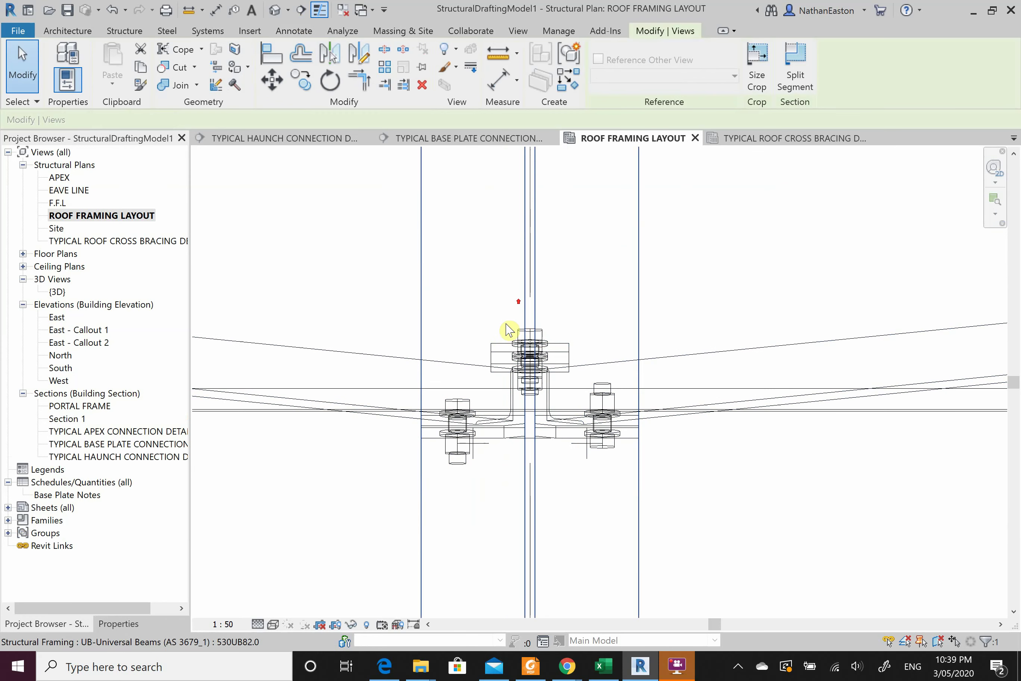
{"action": "scroll", "coordinate": [525, 378], "scroll_direction": "down", "scroll_amount": 3}
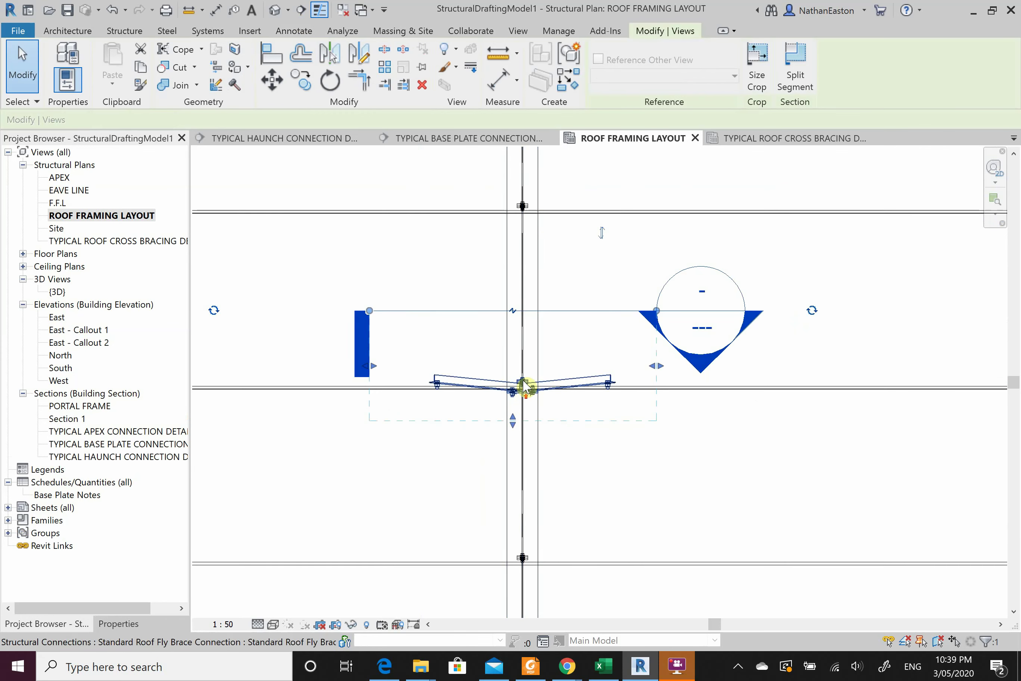
{"action": "scroll", "coordinate": [510, 291], "scroll_direction": "up", "scroll_amount": 1}
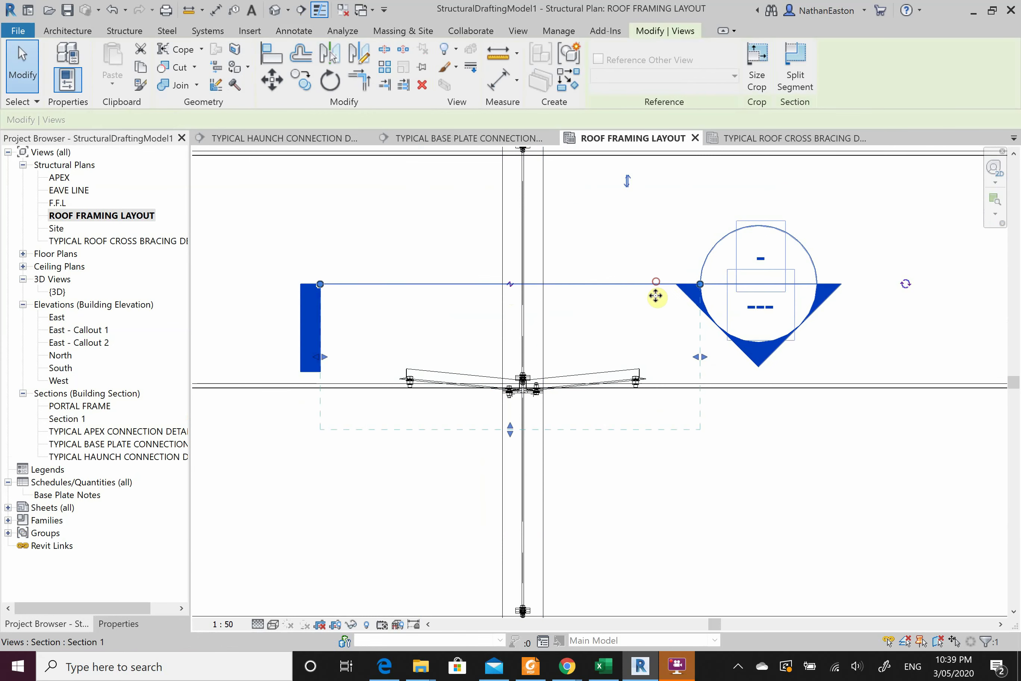
{"action": "left_click_drag", "start_coordinate": [657, 285], "coordinate": [658, 359]}
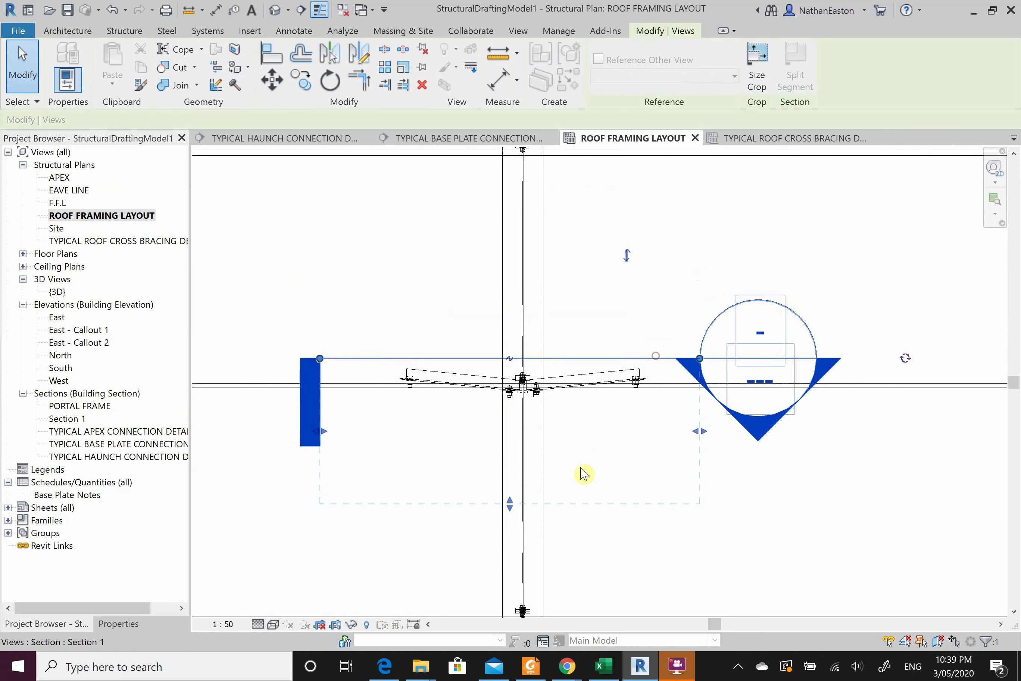
{"action": "left_click_drag", "start_coordinate": [510, 492], "coordinate": [474, 406]}
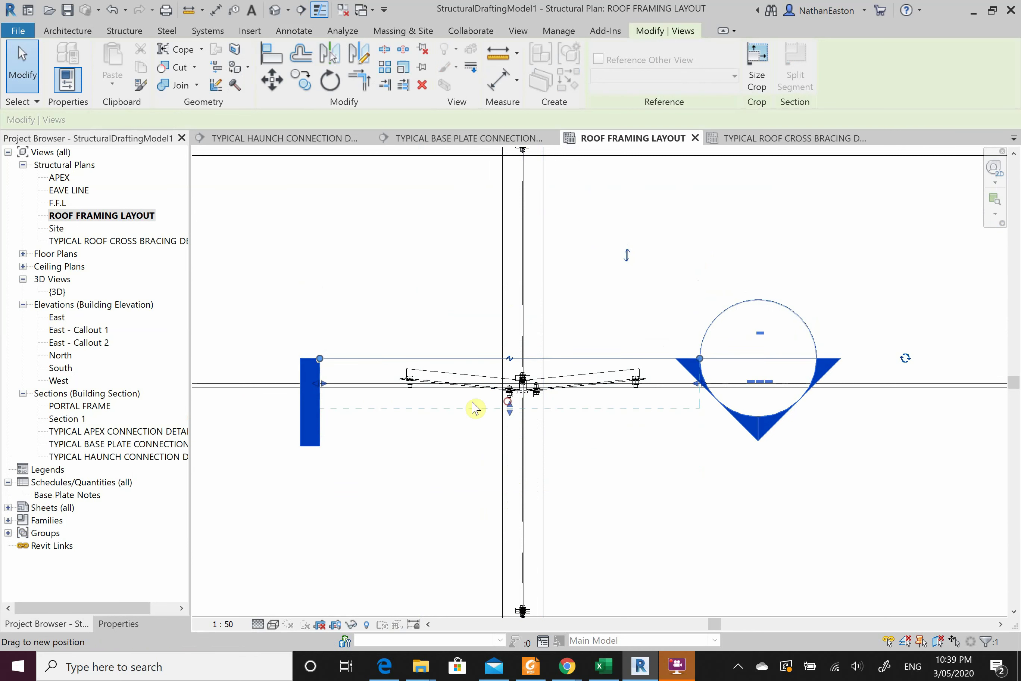
{"action": "left_click_drag", "start_coordinate": [327, 386], "coordinate": [388, 386]}
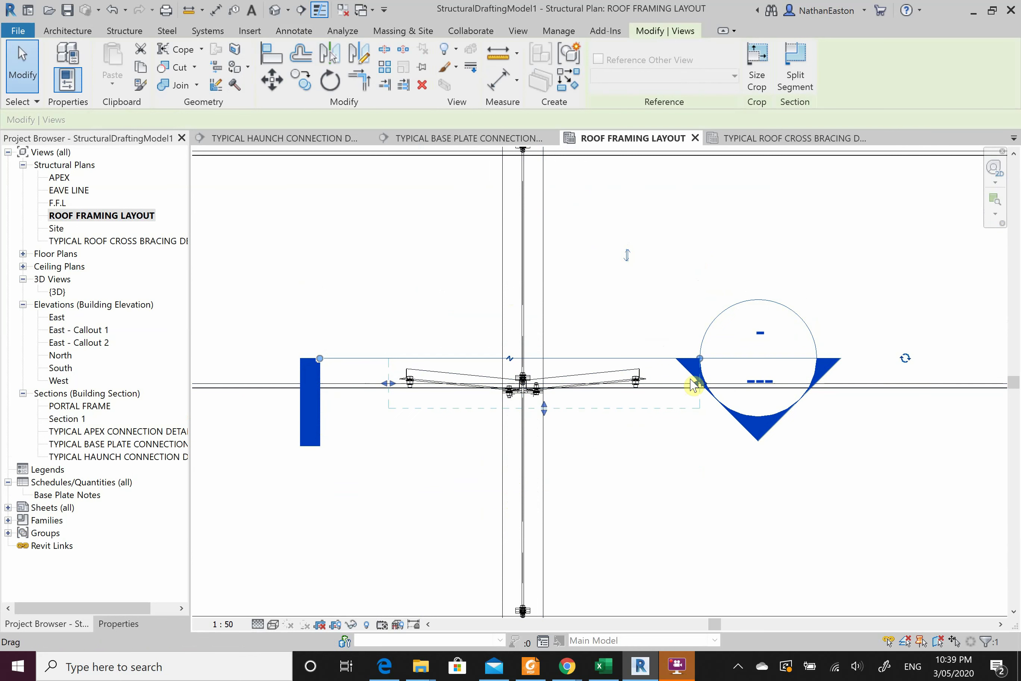
{"action": "left_click_drag", "start_coordinate": [696, 384], "coordinate": [657, 381]}
Open the new section's view and set its detail level to Fine and its scale to 1:20
{"action": "right_click", "coordinate": [679, 364]}
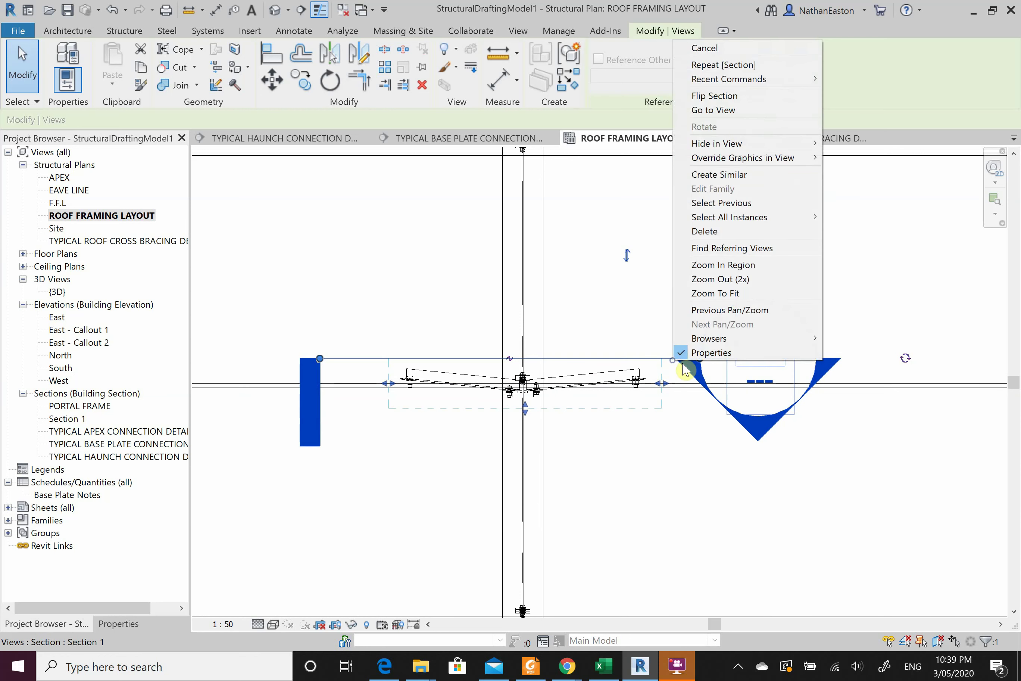
{"action": "left_click", "coordinate": [731, 110]}
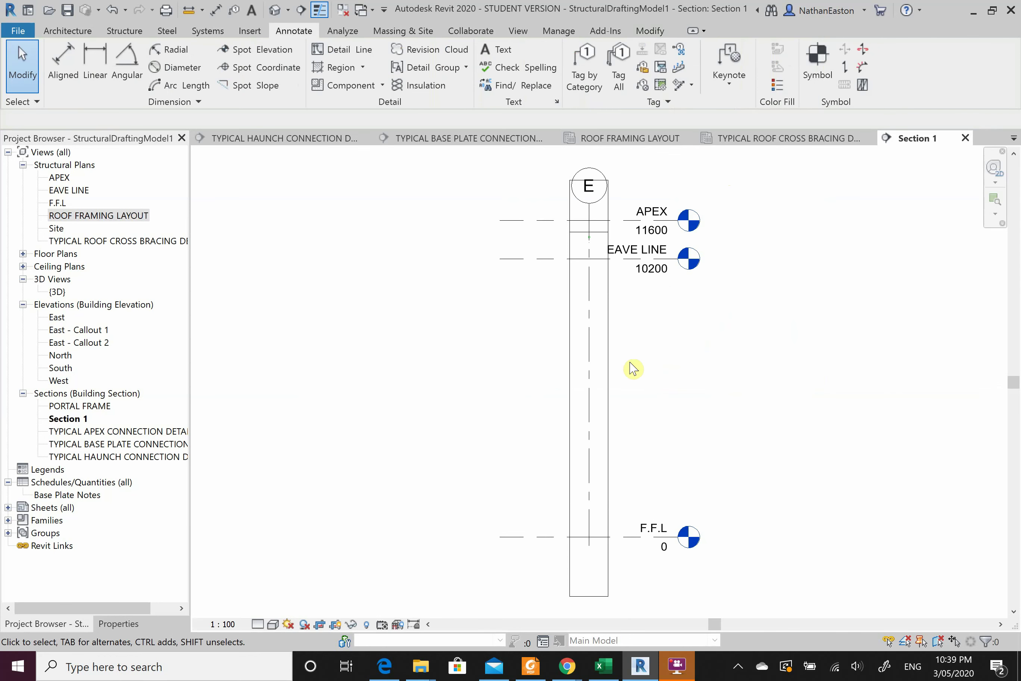
{"action": "left_click", "coordinate": [258, 624]}
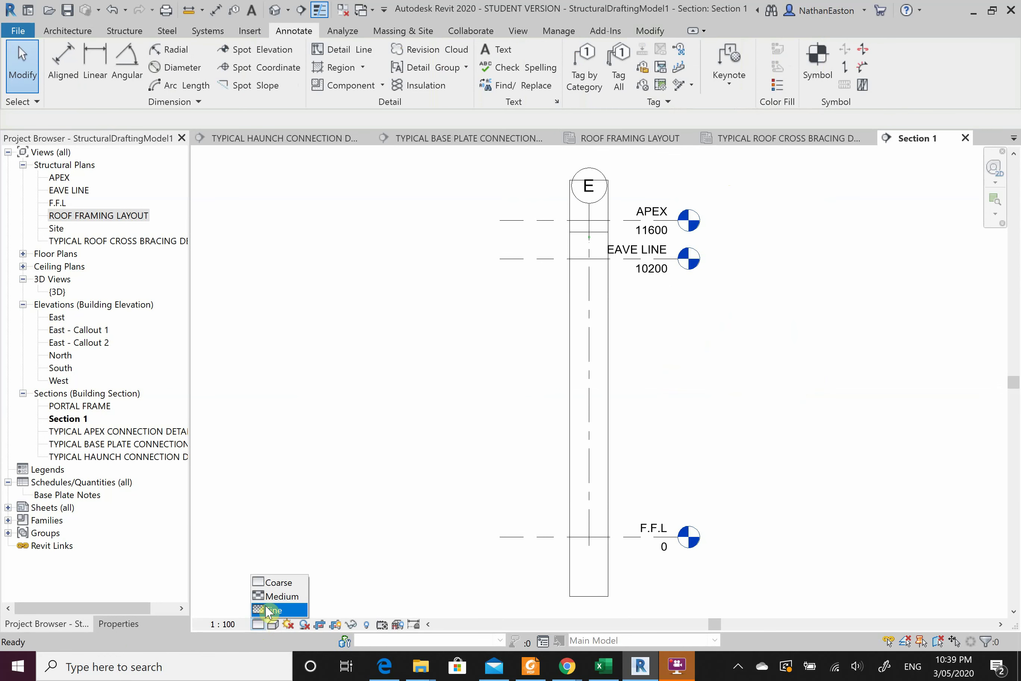
{"action": "left_click", "coordinate": [234, 624]}
{"action": "left_click", "coordinate": [231, 495]}
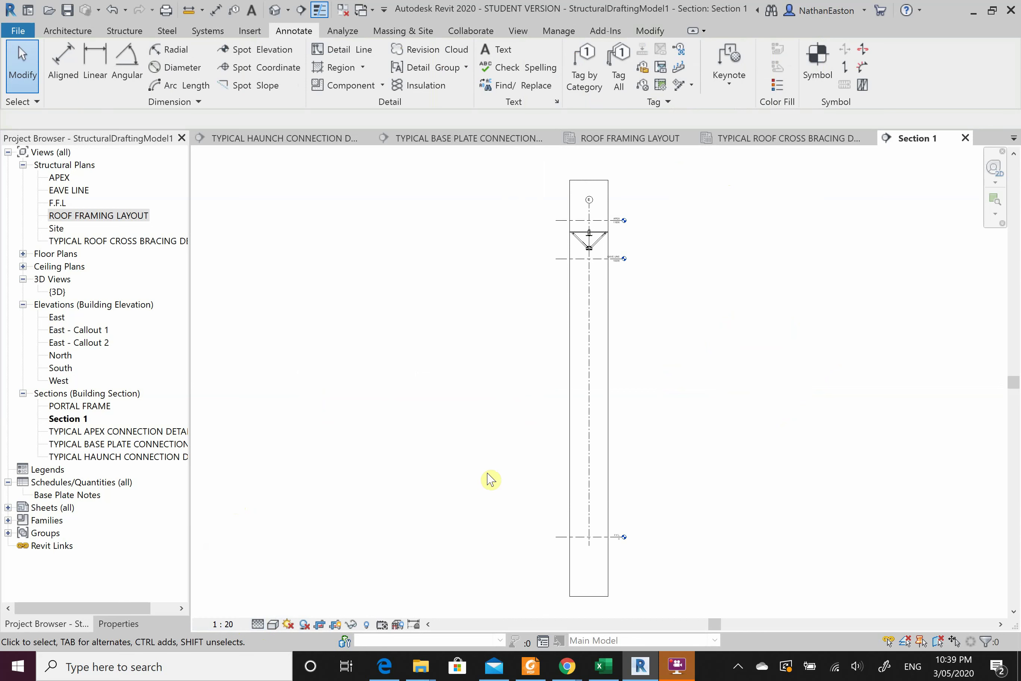
Shrink the section's crop region from below and above so it closely frames the purlin, rafter and fly braces
{"action": "left_click", "coordinate": [589, 596]}
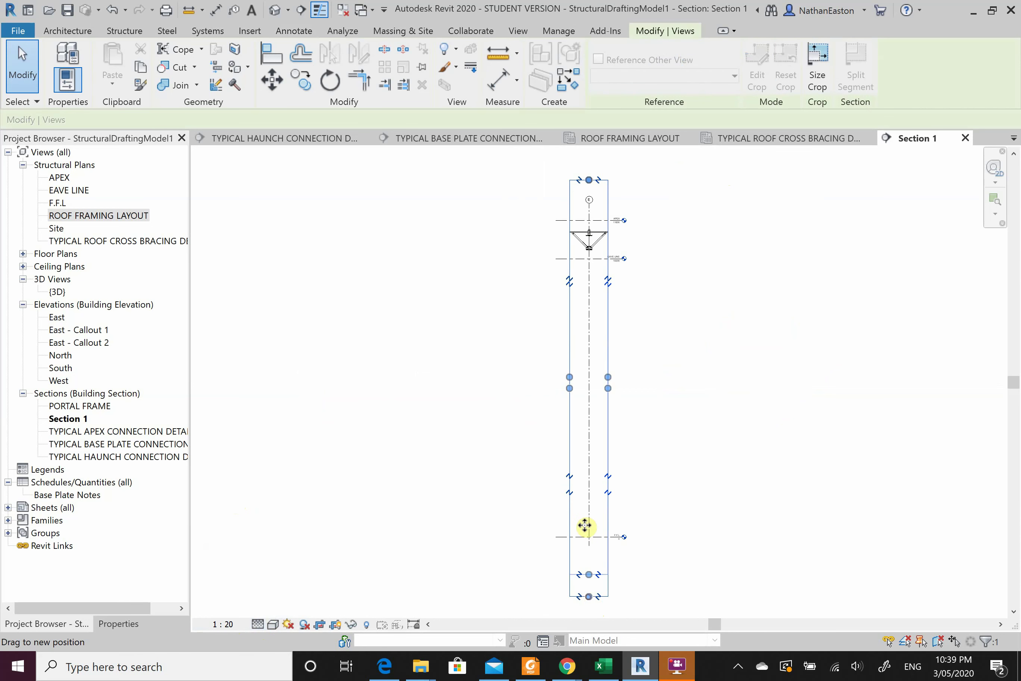
{"action": "scroll", "coordinate": [595, 239], "scroll_direction": "up", "scroll_amount": 10}
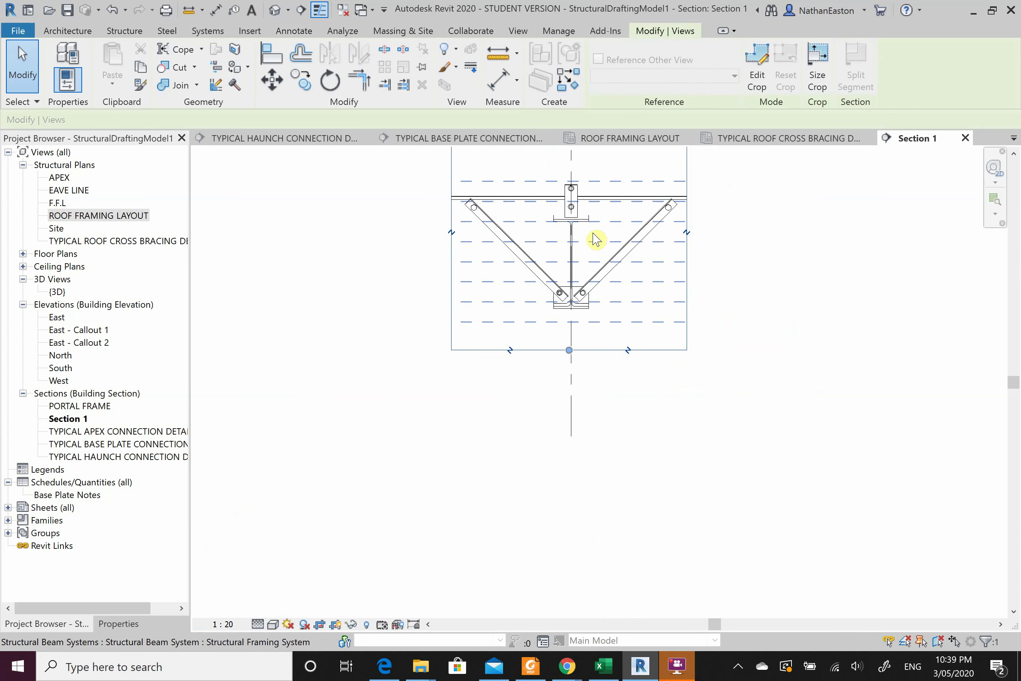
{"action": "scroll", "coordinate": [581, 549], "scroll_direction": "down", "scroll_amount": 3}
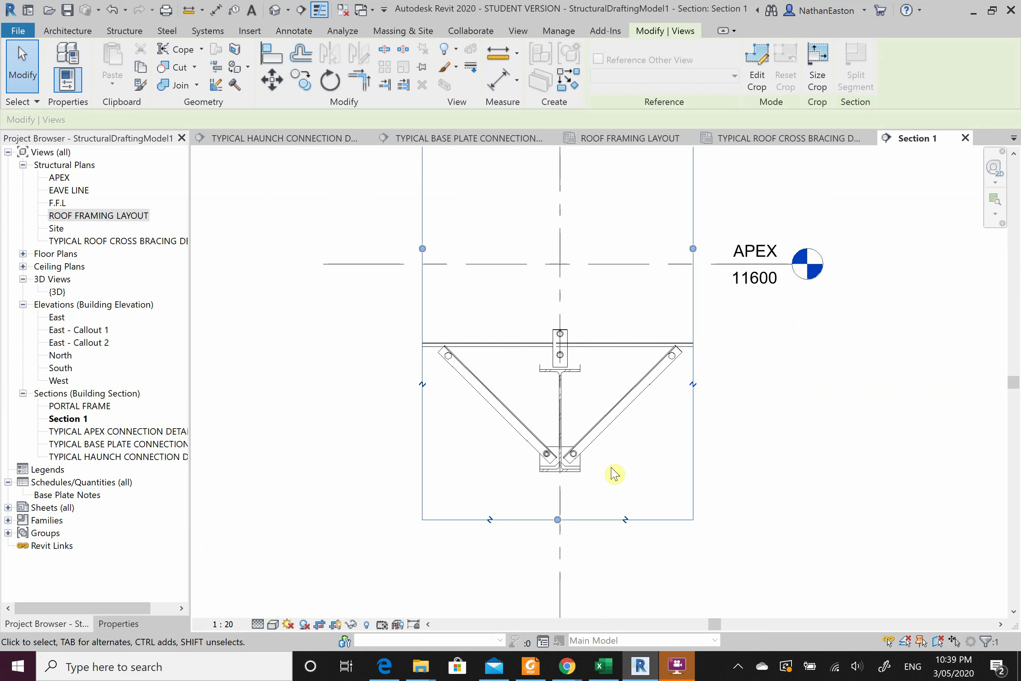
{"action": "scroll", "coordinate": [707, 510], "scroll_direction": "down", "scroll_amount": 4}
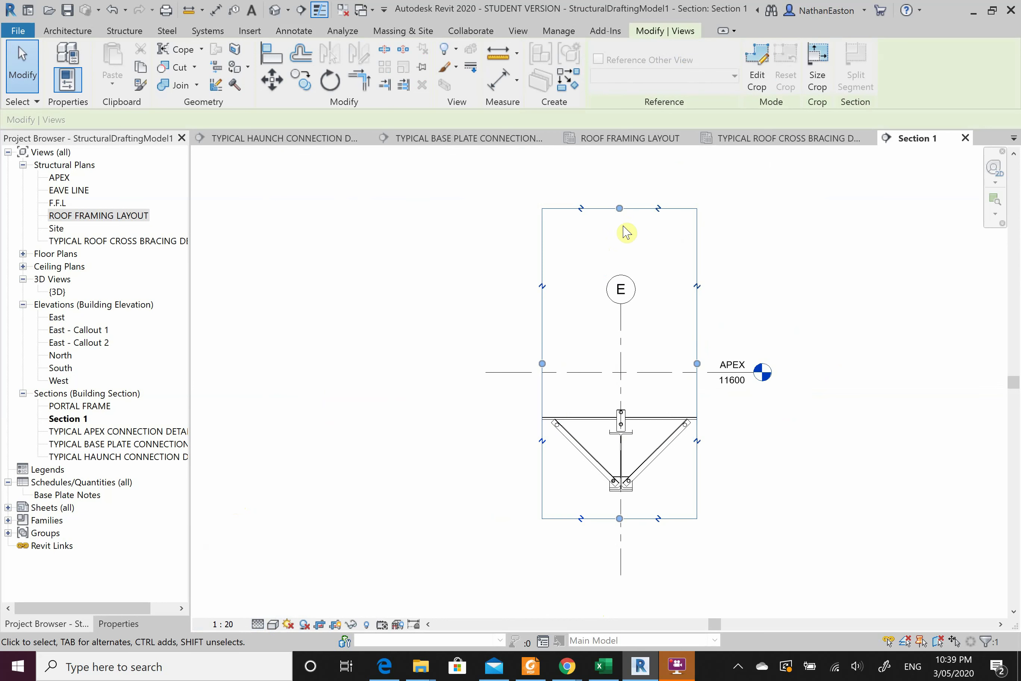
{"action": "left_click_drag", "start_coordinate": [621, 211], "coordinate": [627, 406]}
{"action": "left_click", "coordinate": [775, 449]}
Hide the structural beam system element in the section view
{"action": "scroll", "coordinate": [662, 470], "scroll_direction": "up", "scroll_amount": 2}
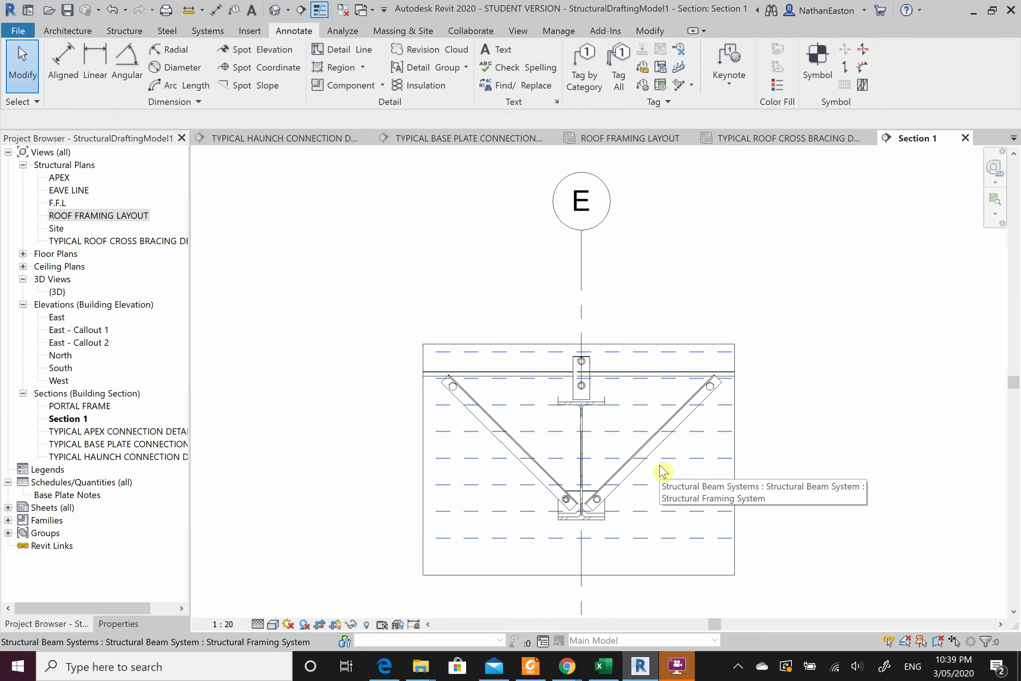
{"action": "right_click", "coordinate": [662, 471]}
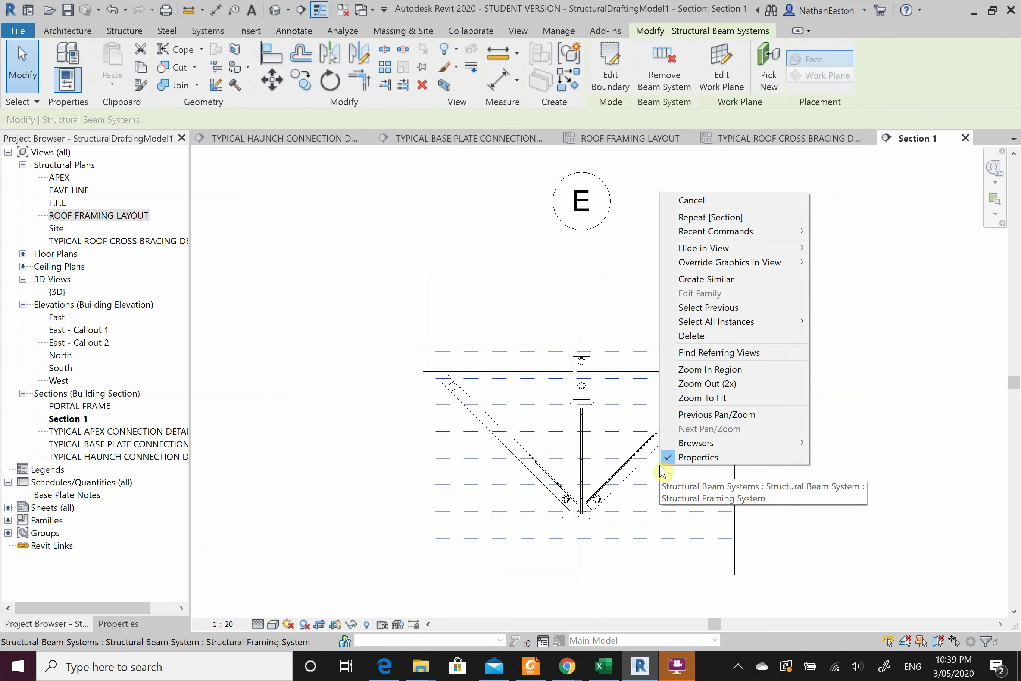
{"action": "left_click", "coordinate": [845, 248]}
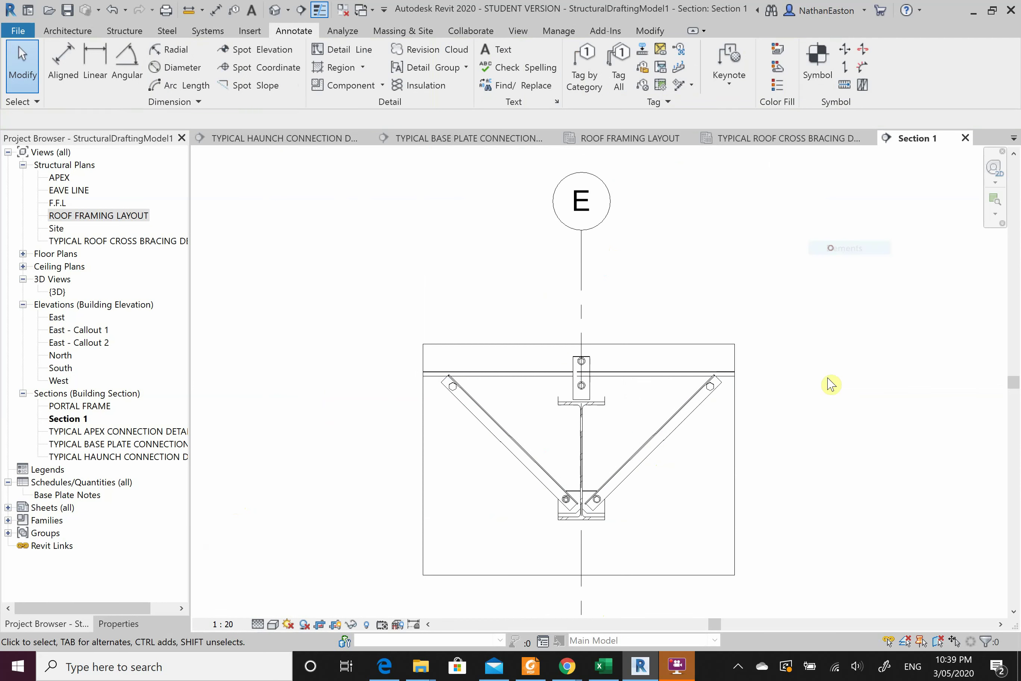
Switch the purlin's type to 75x75x6EA and back to the Australian LYSGHT-Cee Sections C20019
{"action": "left_click", "coordinate": [660, 375]}
{"action": "scroll", "coordinate": [547, 408], "scroll_direction": "up", "scroll_amount": 2}
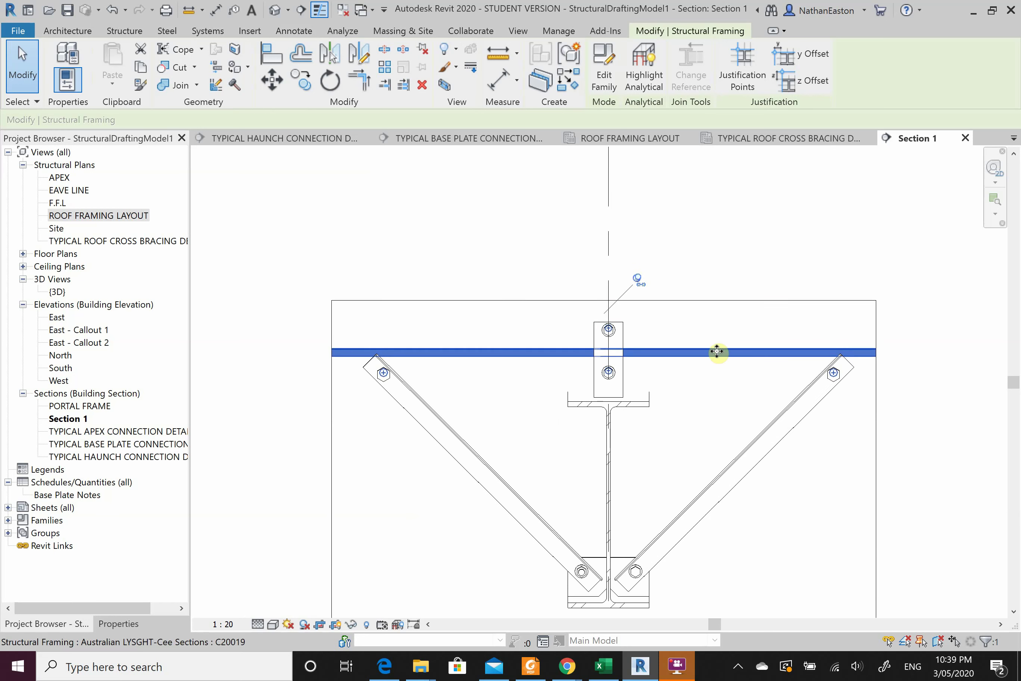
{"action": "left_click", "coordinate": [118, 623]}
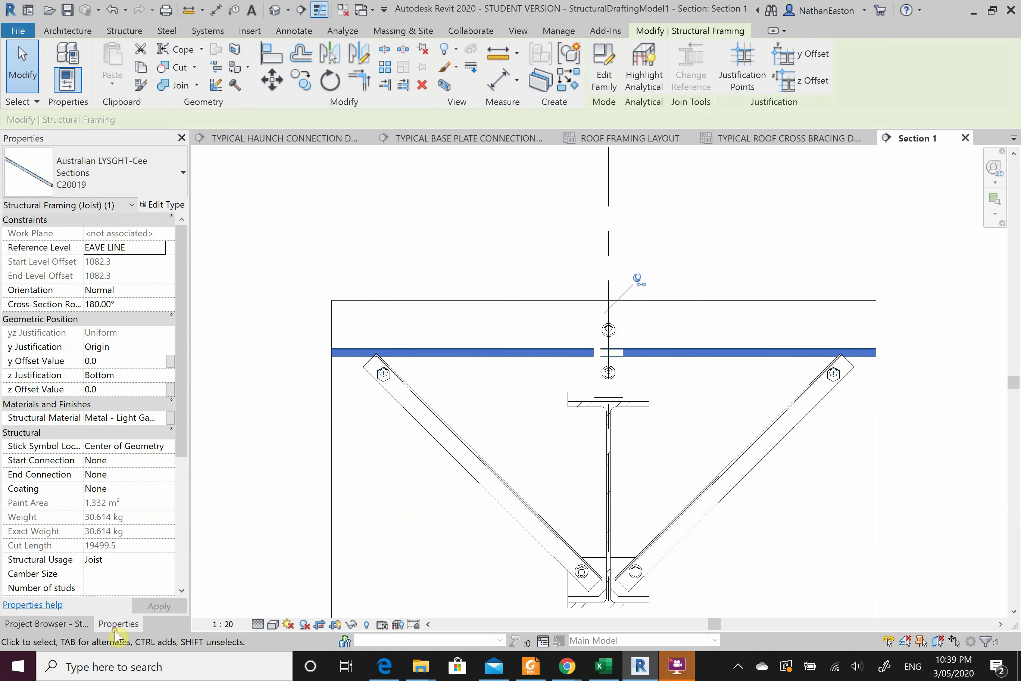
{"action": "left_click", "coordinate": [182, 172]}
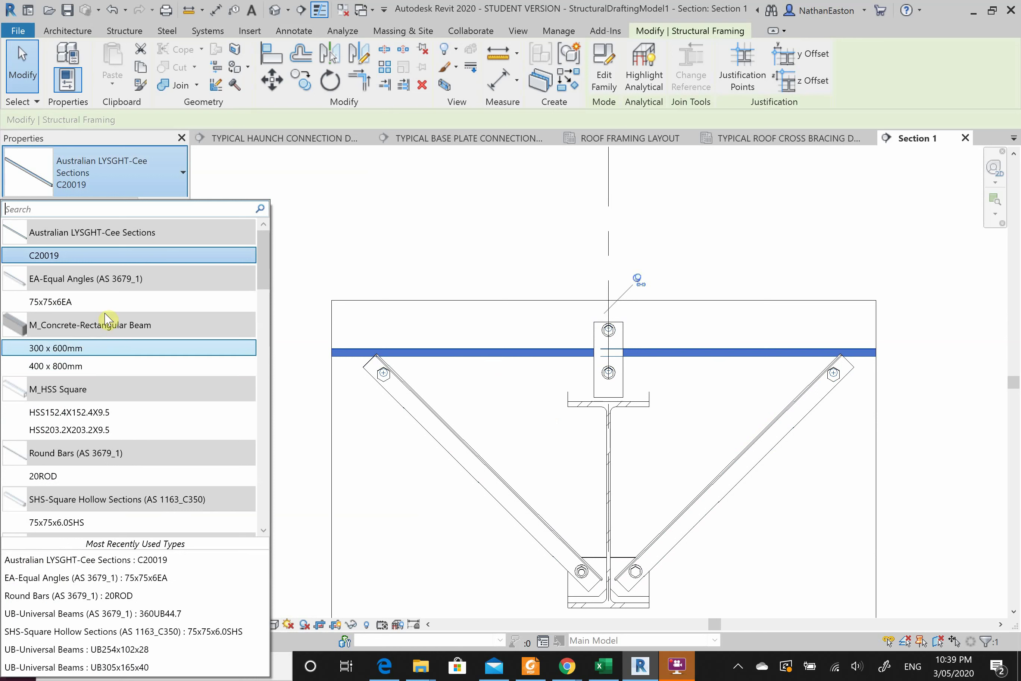
{"action": "key", "text": "Escape"}
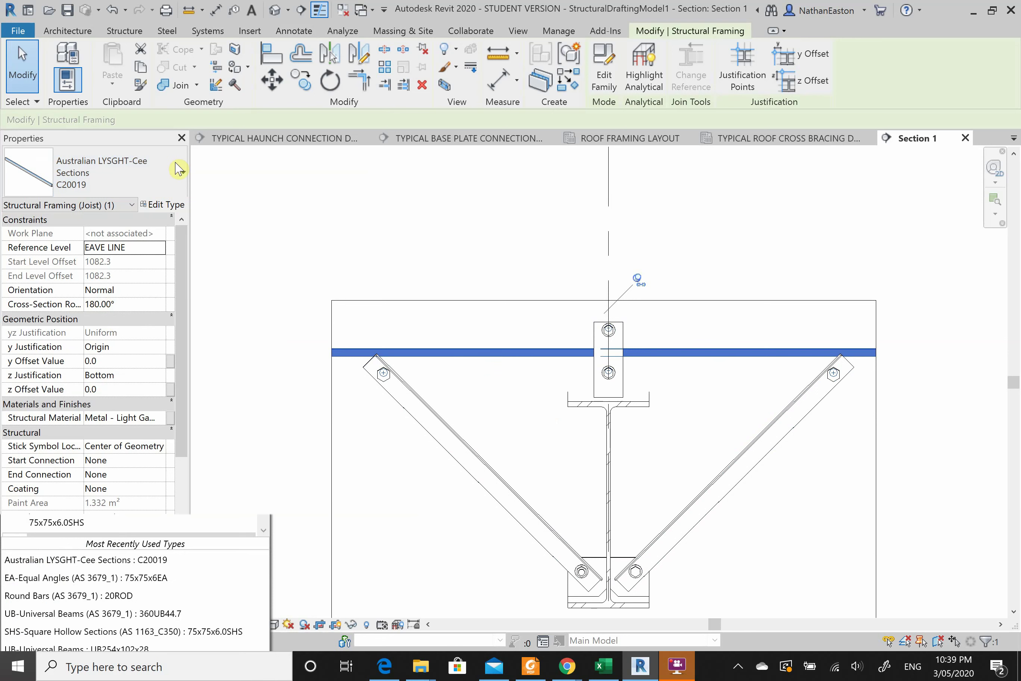
{"action": "scroll", "coordinate": [176, 168], "scroll_direction": "down", "scroll_amount": 1}
{"action": "left_click", "coordinate": [155, 167]}
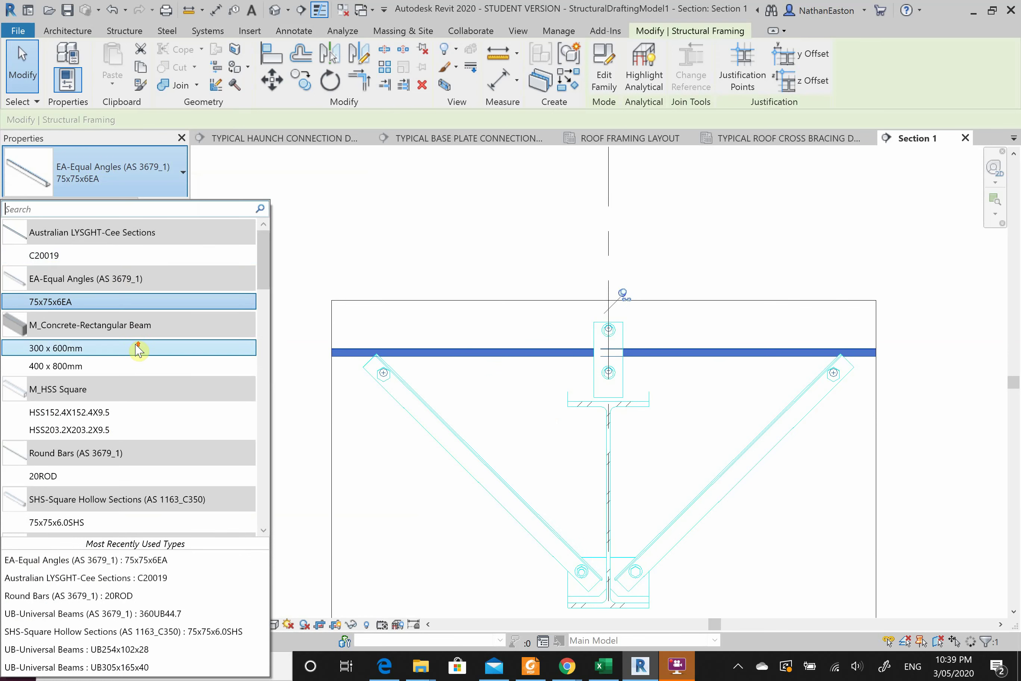
{"action": "left_click", "coordinate": [107, 256]}
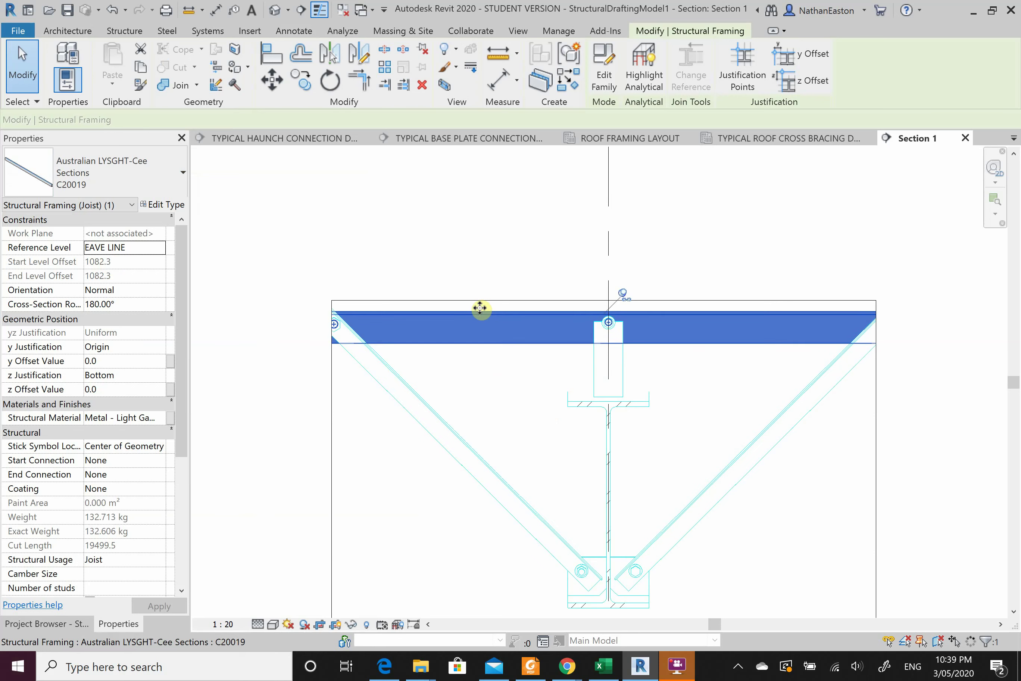
{"action": "left_click", "coordinate": [461, 237]}
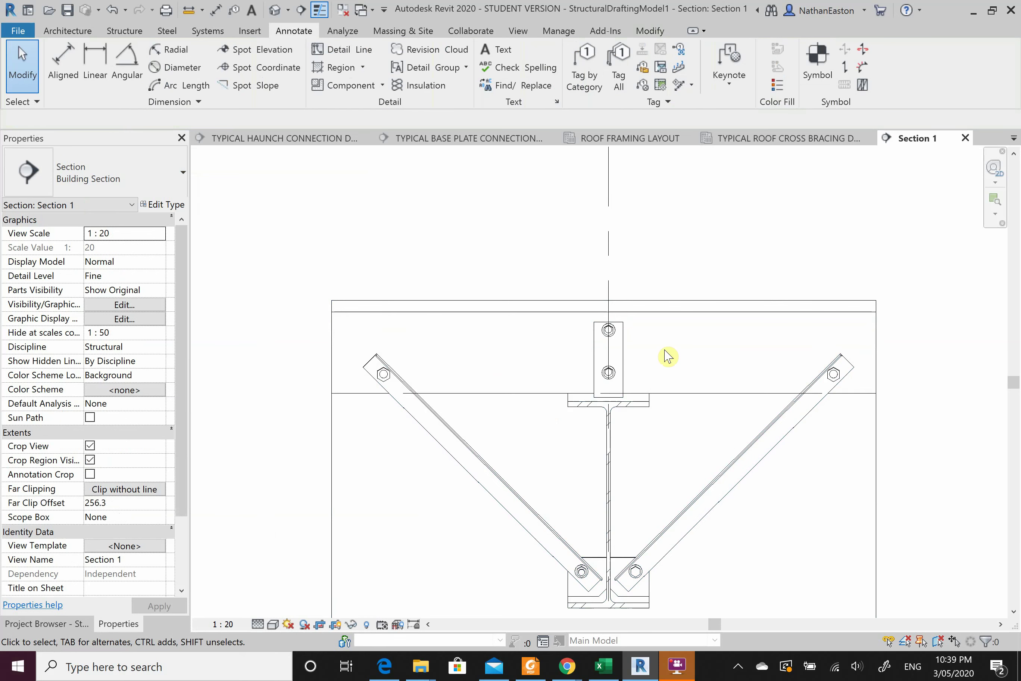
Set the section view's visual style to Shaded
{"action": "scroll", "coordinate": [666, 215], "scroll_direction": "down", "scroll_amount": 2}
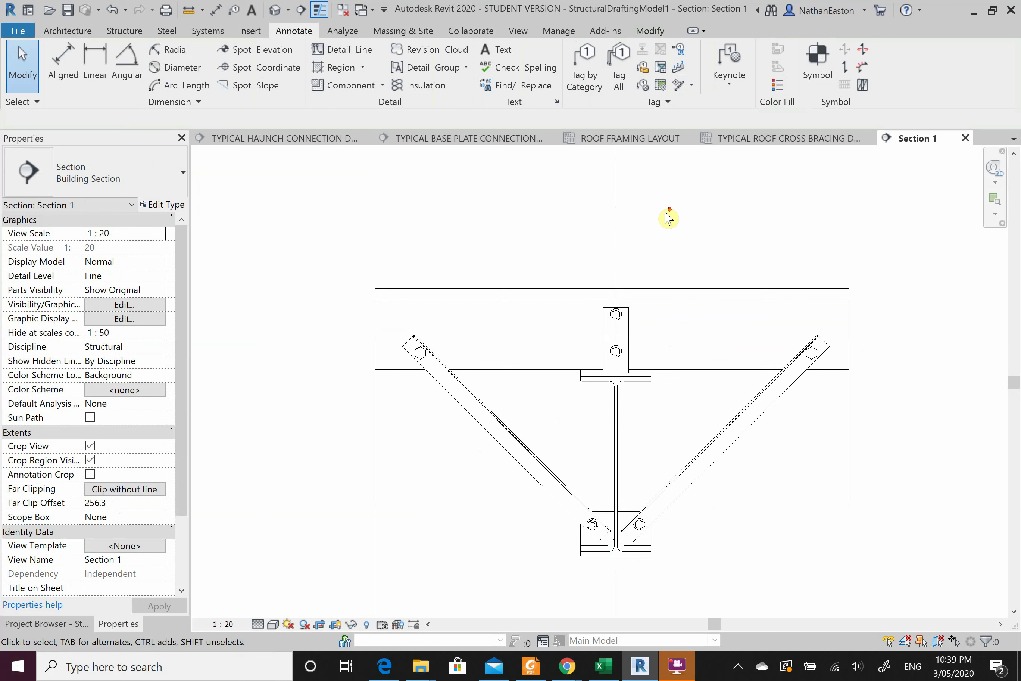
{"action": "left_click", "coordinate": [272, 626]}
{"action": "left_click", "coordinate": [291, 570]}
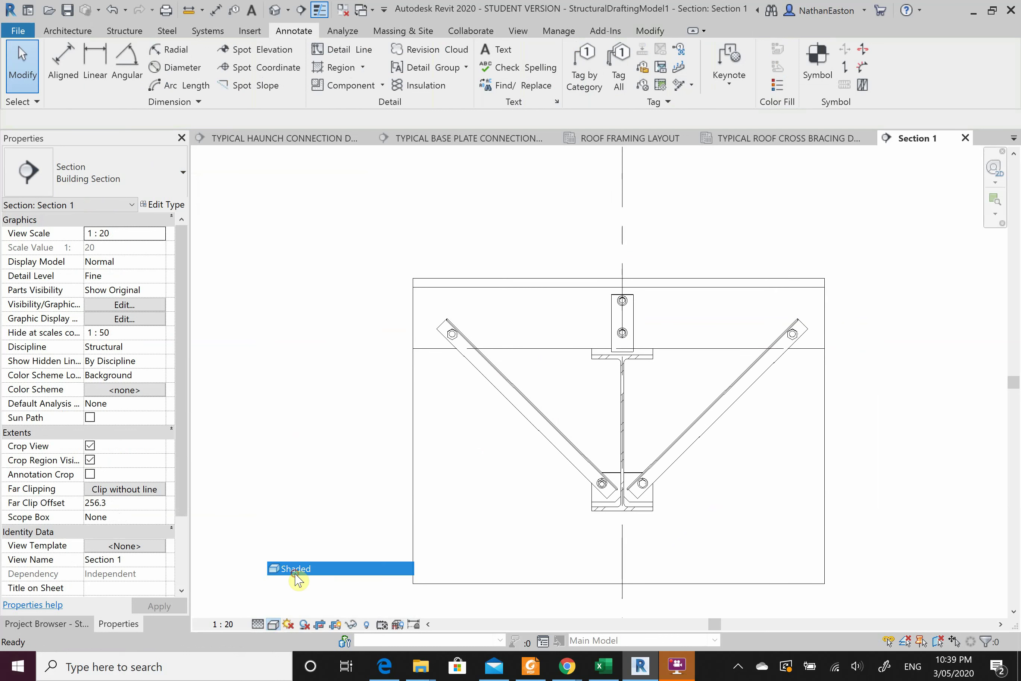
Set the section view's detail level to Fine
{"action": "left_click", "coordinate": [257, 624]}
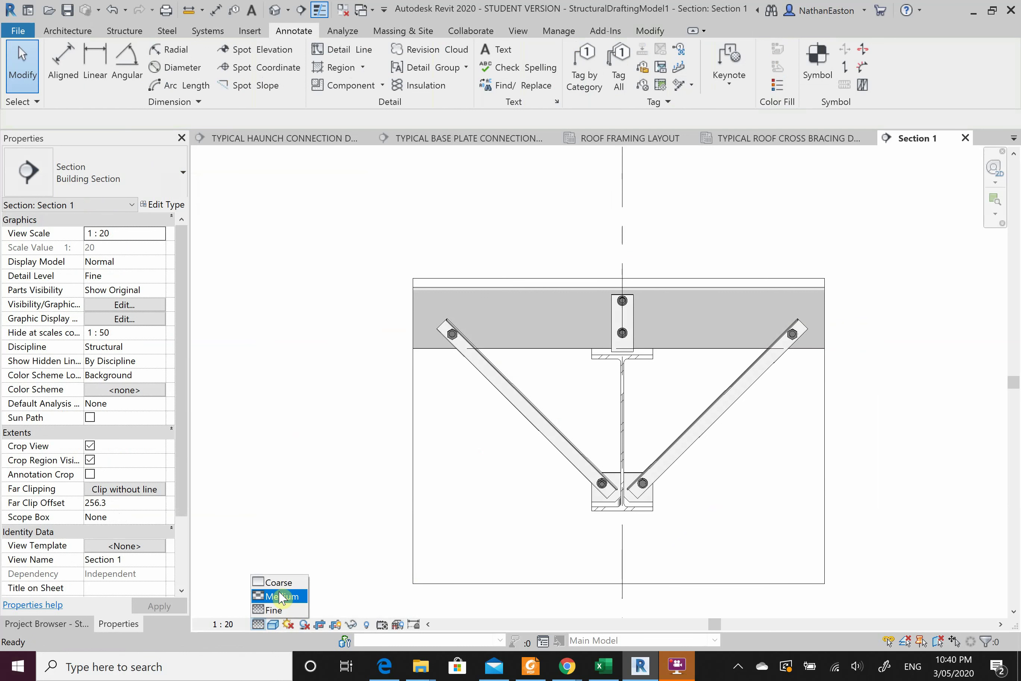
{"action": "left_click", "coordinate": [279, 611]}
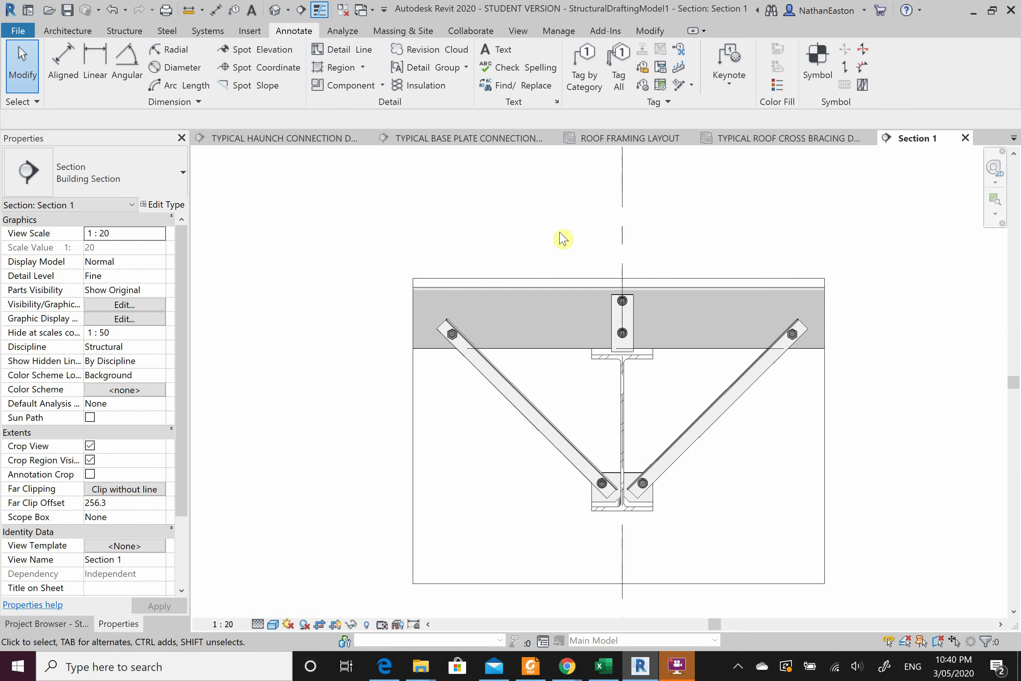
{"action": "scroll", "coordinate": [485, 556], "scroll_direction": "down", "scroll_amount": 1}
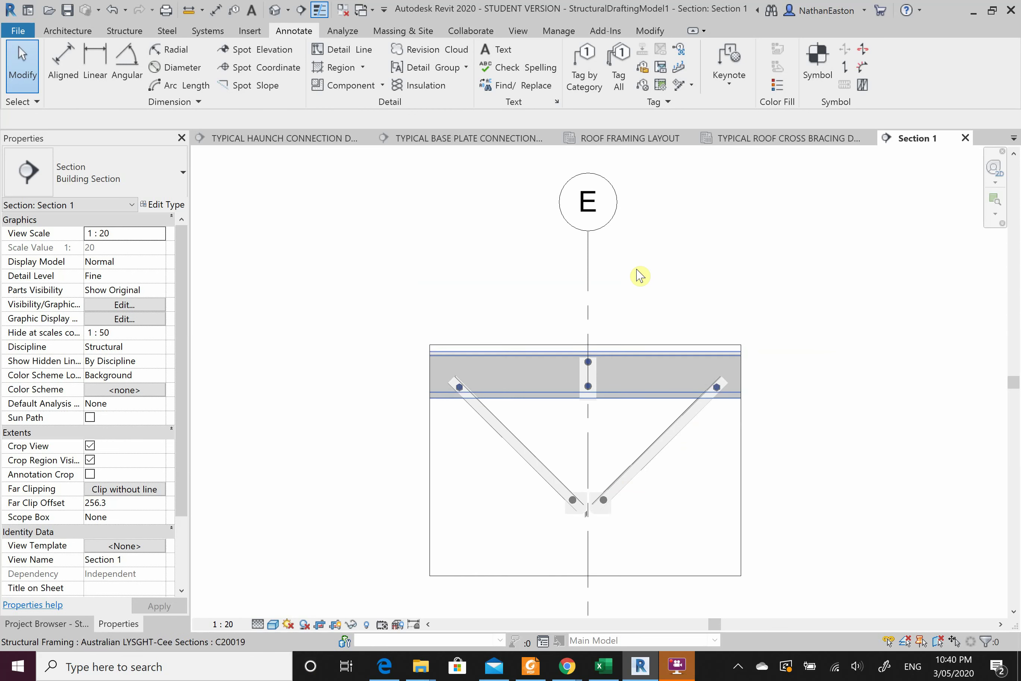
{"action": "right_click", "coordinate": [592, 300]}
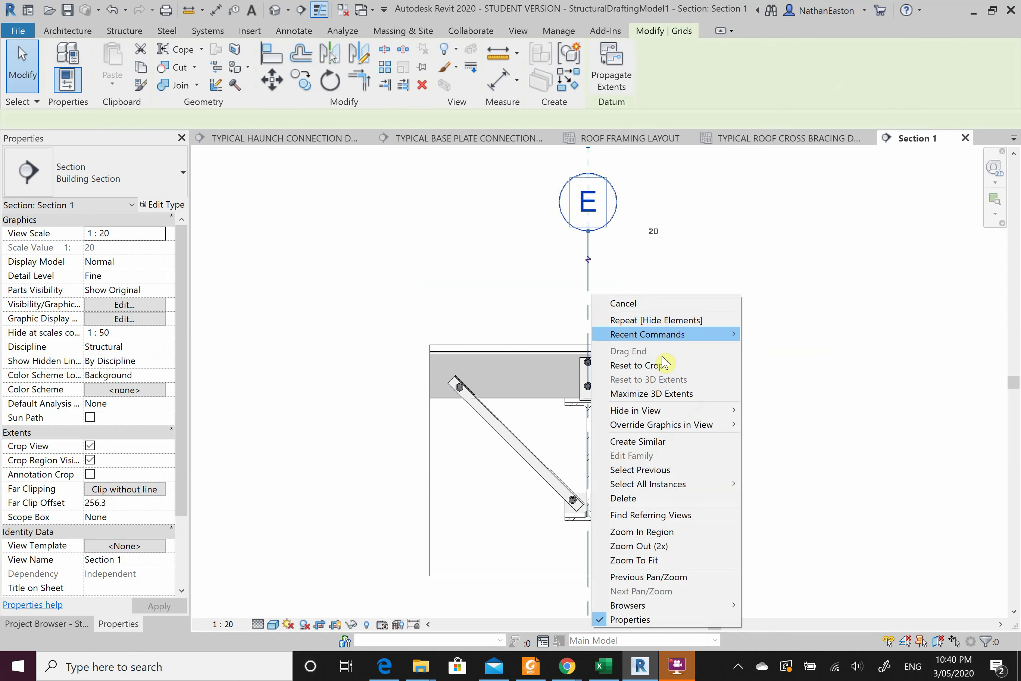
{"action": "left_click", "coordinate": [818, 315]}
{"action": "left_click", "coordinate": [617, 299]}
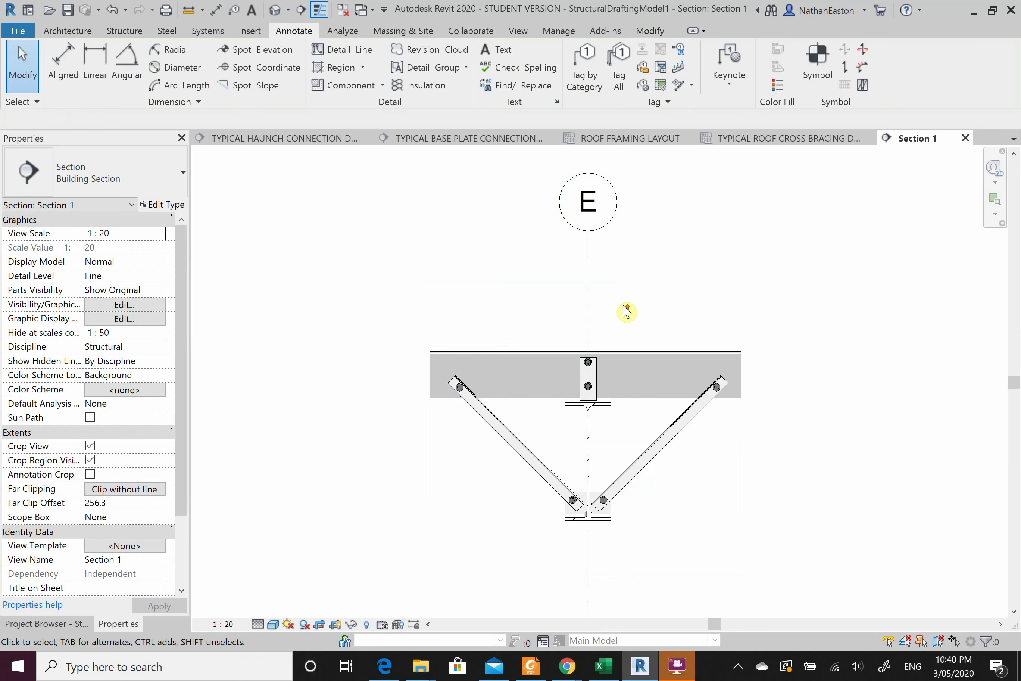
Place an M_Centreline symbol on grid line E above the purlin, and delete it again
{"action": "scroll", "coordinate": [627, 313], "scroll_direction": "up", "scroll_amount": 2}
{"action": "left_click", "coordinate": [824, 69]}
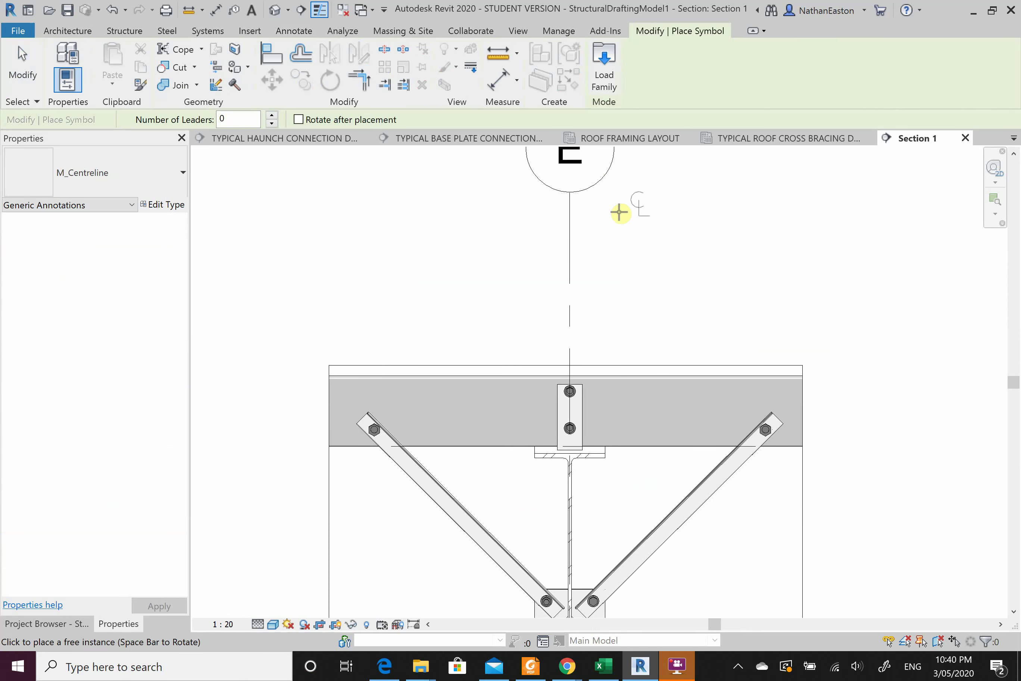
{"action": "scroll", "coordinate": [570, 286], "scroll_direction": "up", "scroll_amount": 1}
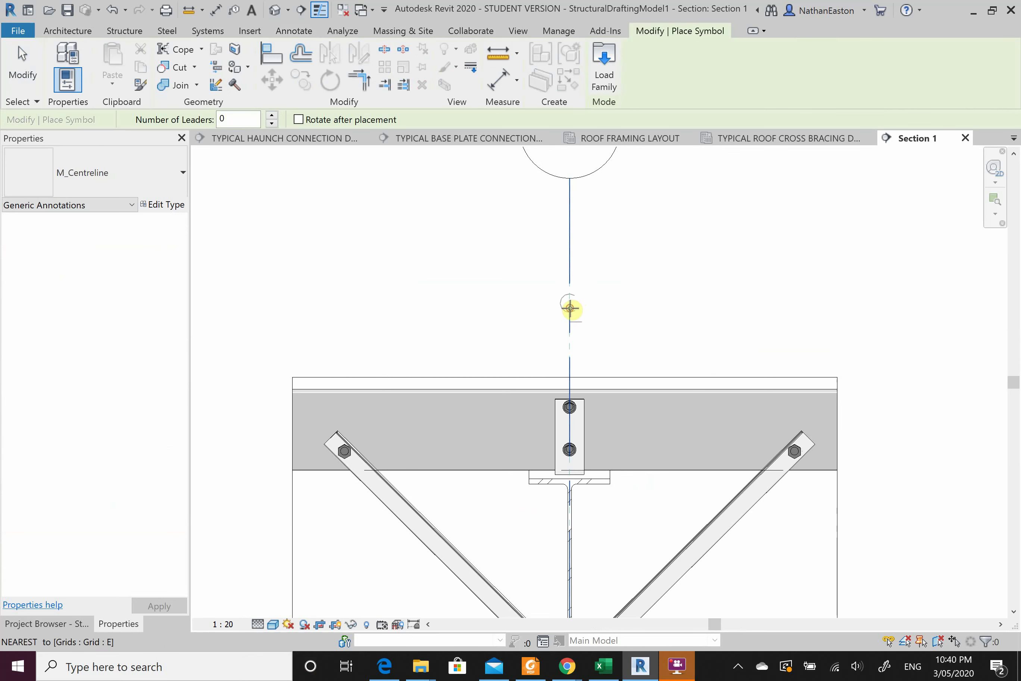
{"action": "left_click", "coordinate": [570, 310]}
{"action": "key", "text": "Escape"}
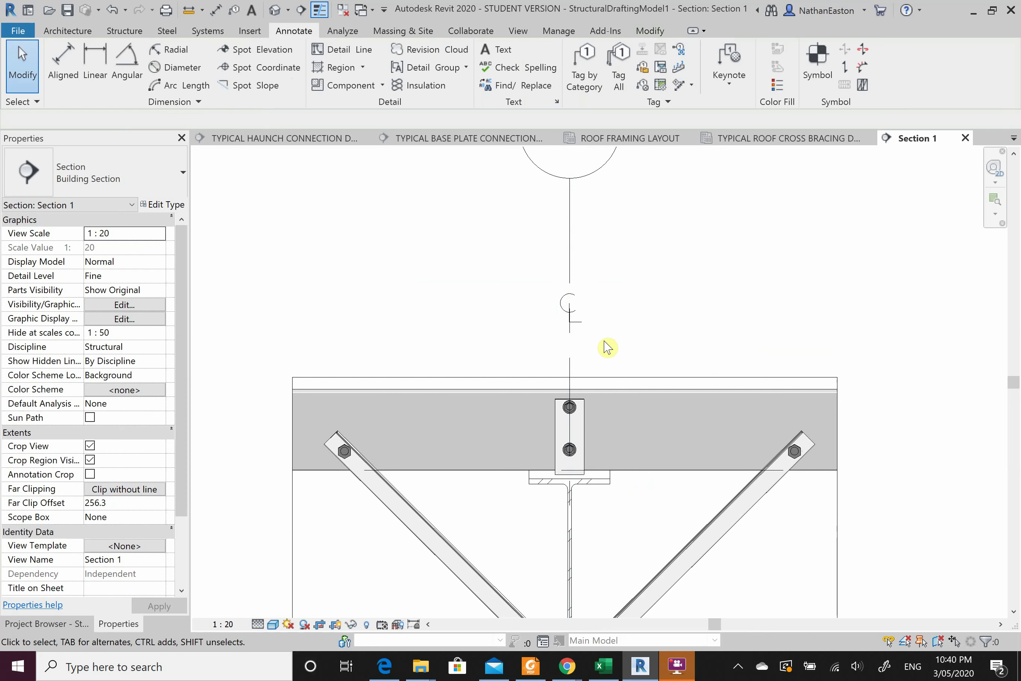
{"action": "left_click", "coordinate": [570, 308]}
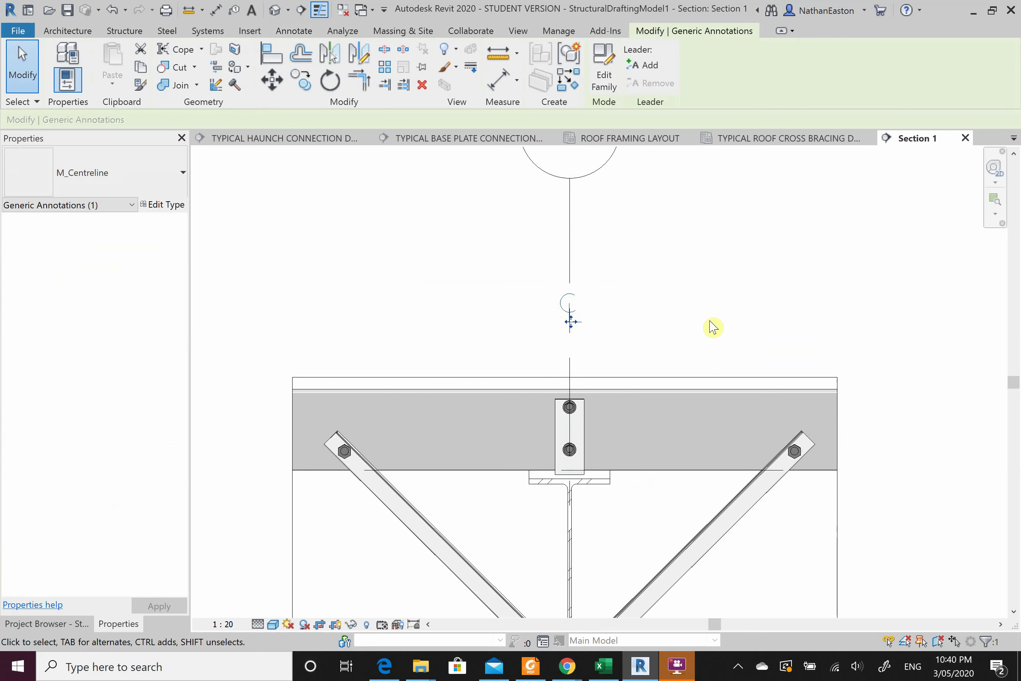
{"action": "key", "text": "Delete"}
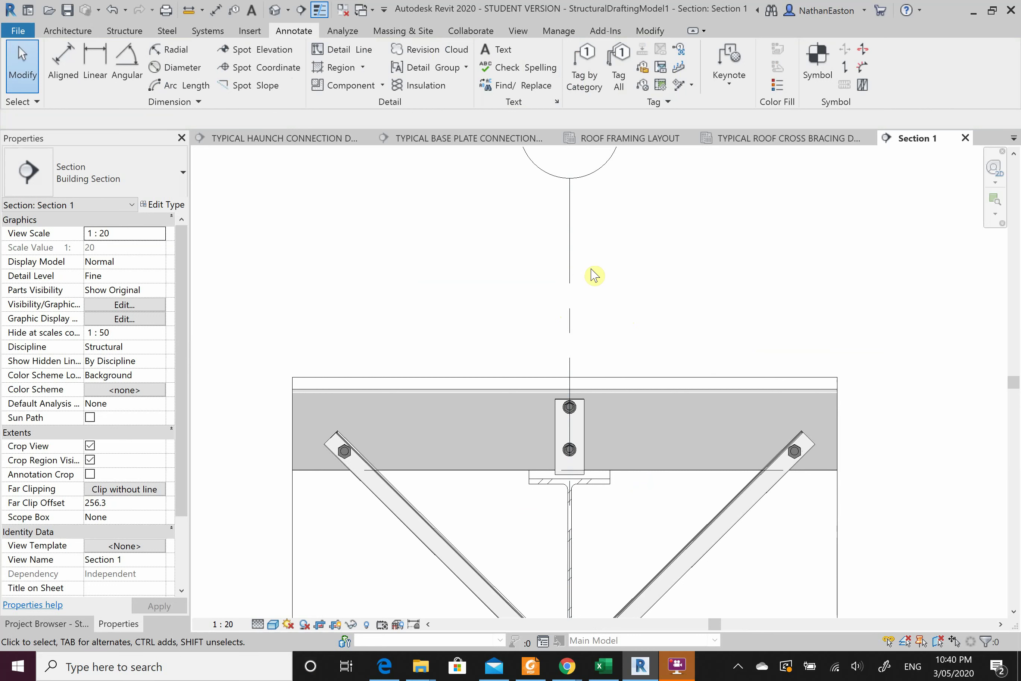
Hide the grid line E element in the section view
{"action": "right_click", "coordinate": [570, 253]}
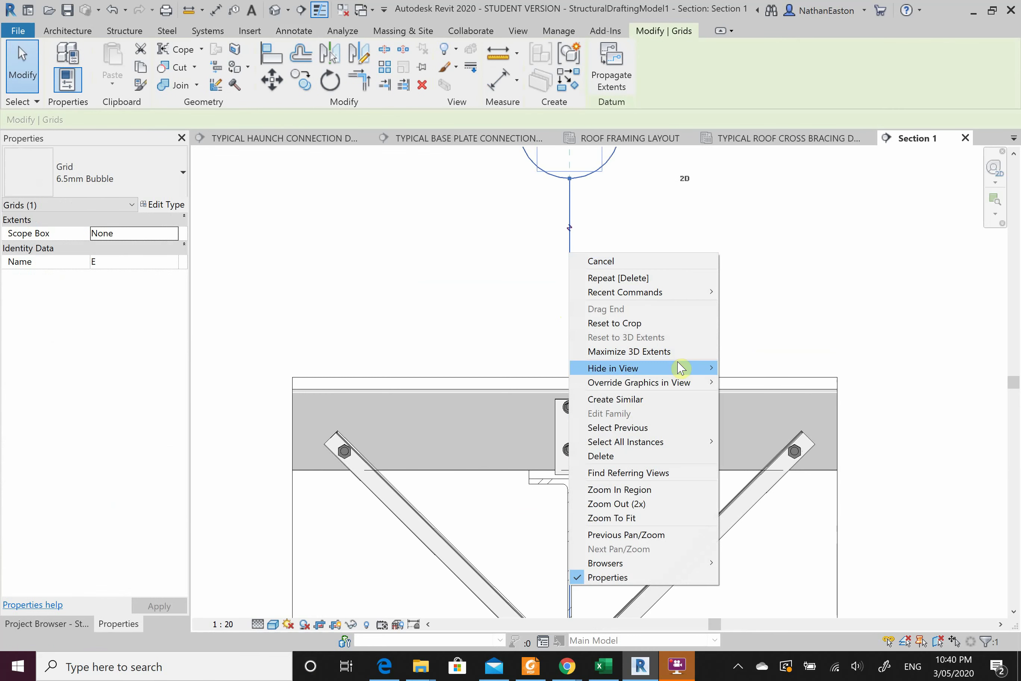
{"action": "mouse_move", "coordinate": [671, 370]}
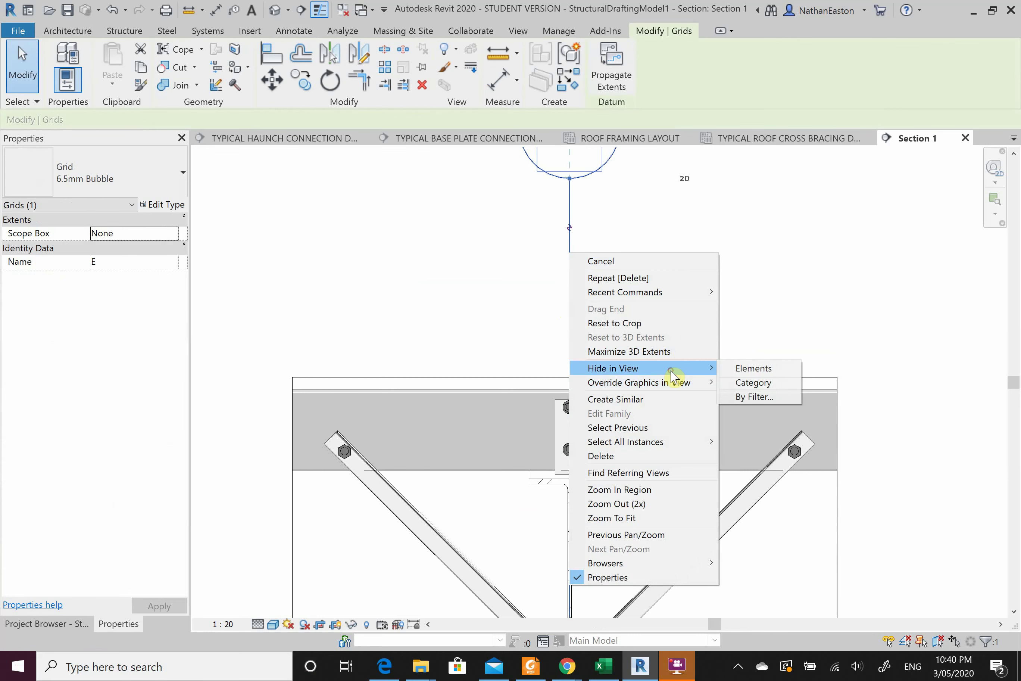
{"action": "left_click", "coordinate": [753, 368]}
{"action": "scroll", "coordinate": [594, 235], "scroll_direction": "down", "scroll_amount": 2}
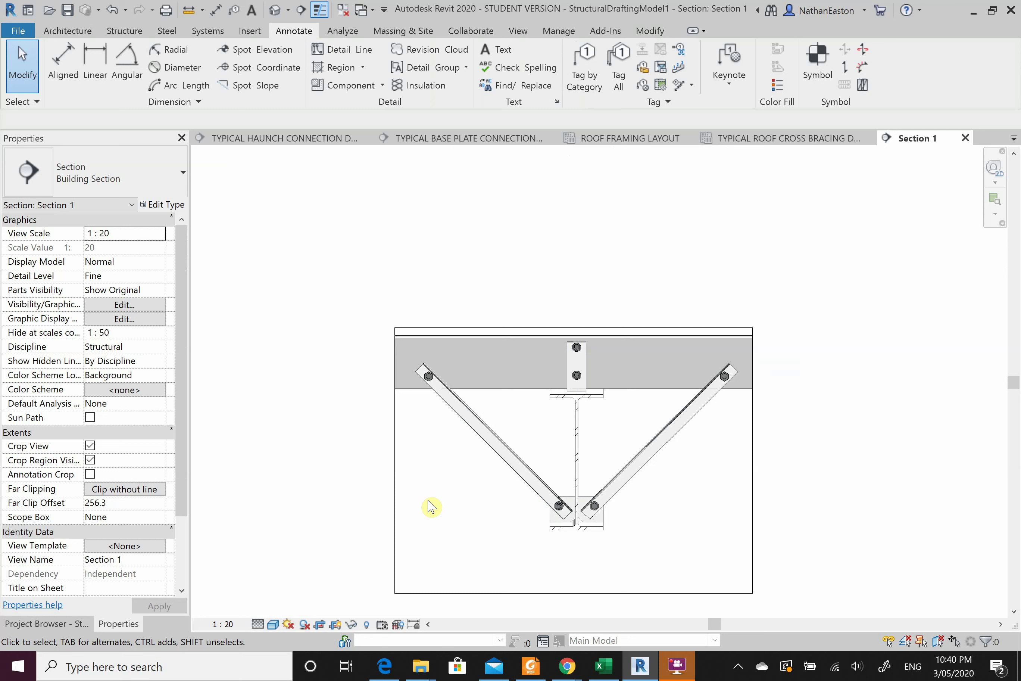
Raise the lower edge of the section's crop region to just beneath the rafter's bottom flange
{"action": "left_click", "coordinate": [395, 520]}
{"action": "left_click_drag", "start_coordinate": [550, 591], "coordinate": [508, 546]}
{"action": "scroll", "coordinate": [480, 388], "scroll_direction": "down", "scroll_amount": 5}
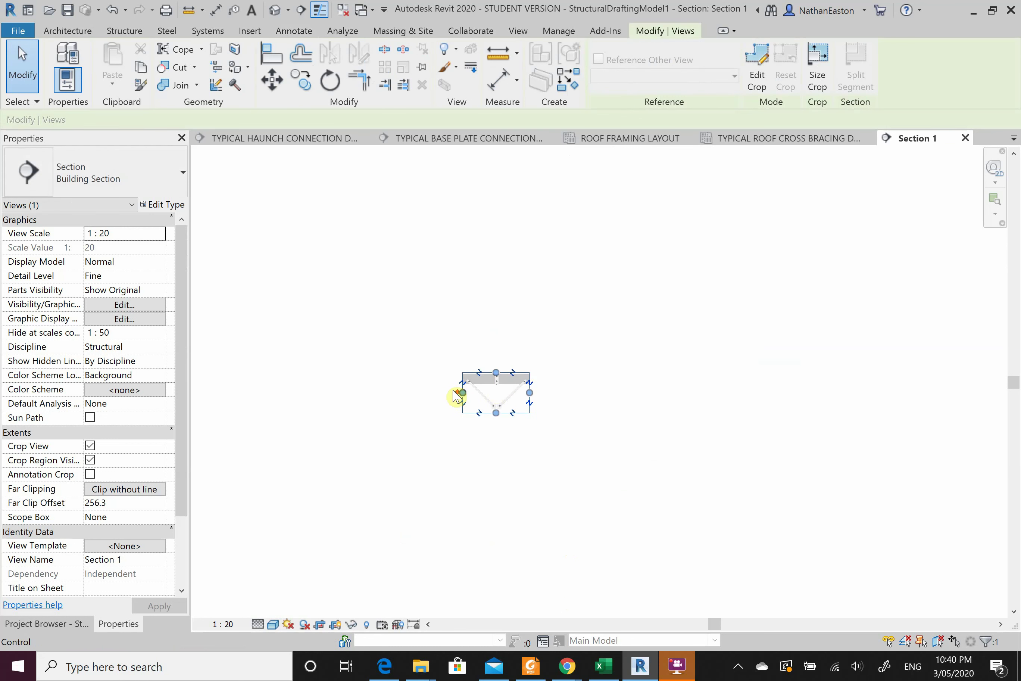
{"action": "scroll", "coordinate": [456, 395], "scroll_direction": "up", "scroll_amount": 2}
Enable the annotation crop and extend its boundary outward on all four sides of the fly brace detail
{"action": "left_click", "coordinate": [90, 475]}
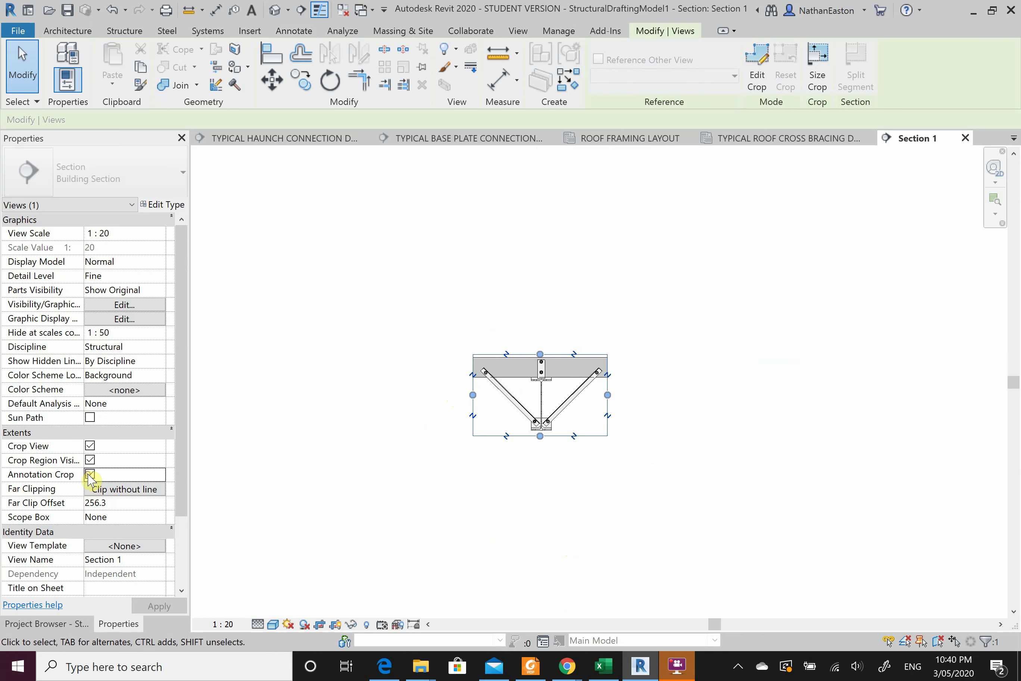
{"action": "scroll", "coordinate": [529, 417], "scroll_direction": "up", "scroll_amount": 2}
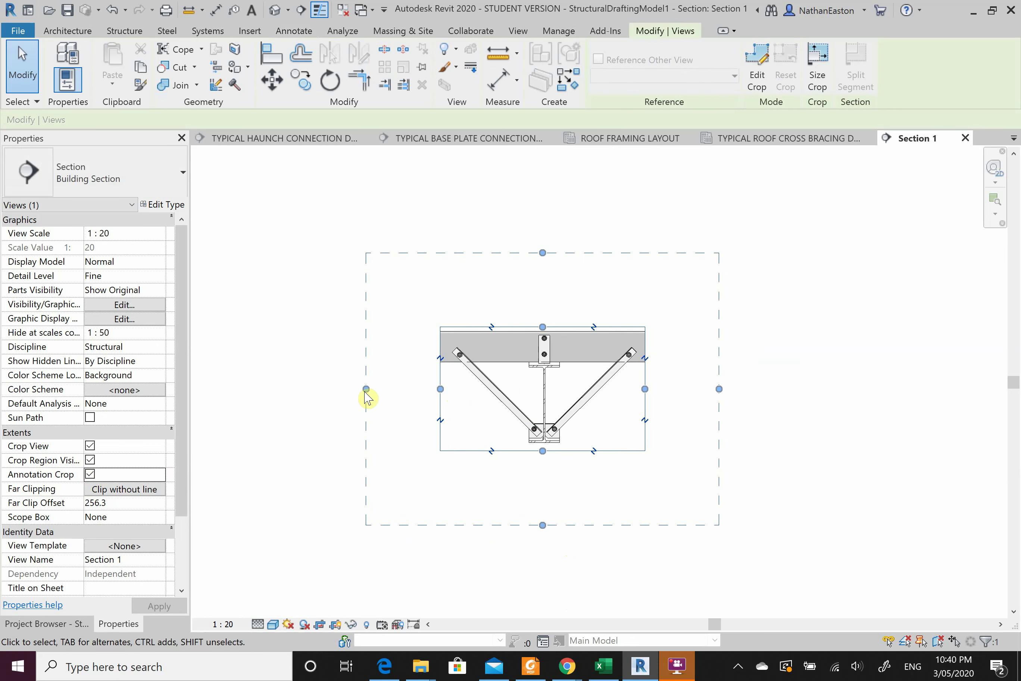
{"action": "left_click_drag", "start_coordinate": [326, 388], "coordinate": [327, 388]}
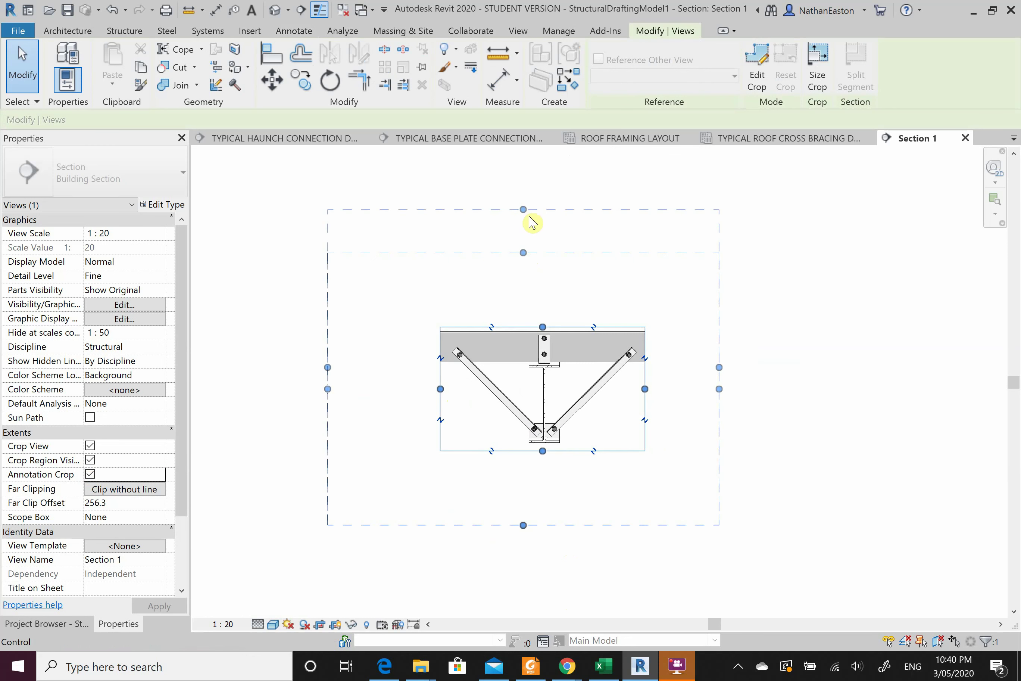
{"action": "left_click_drag", "start_coordinate": [720, 367], "coordinate": [765, 367]}
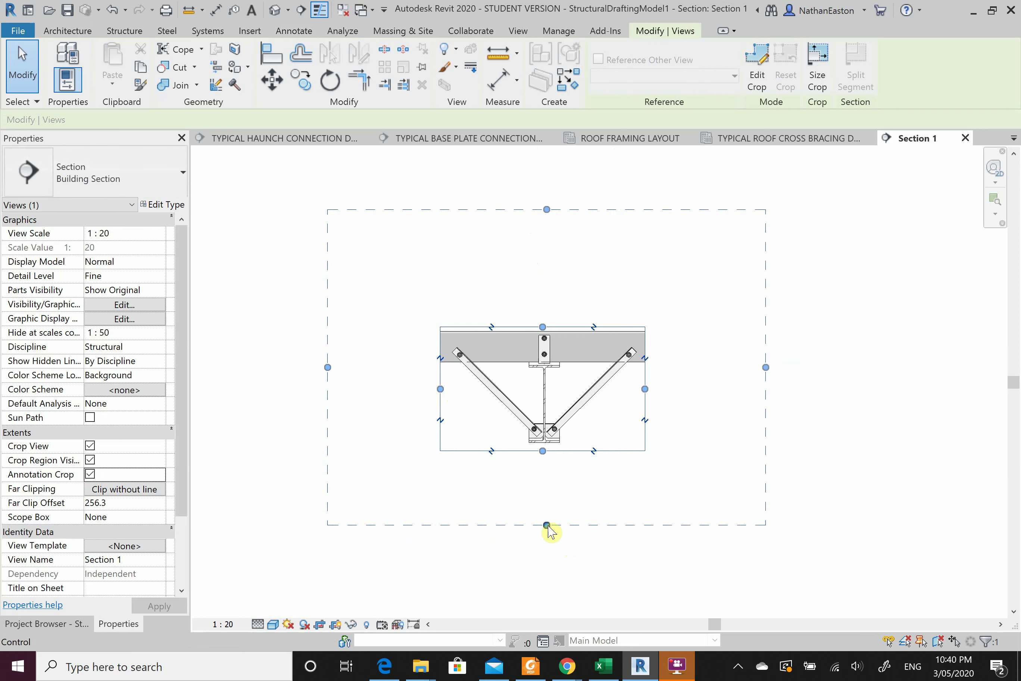
{"action": "left_click_drag", "start_coordinate": [547, 525], "coordinate": [547, 549]}
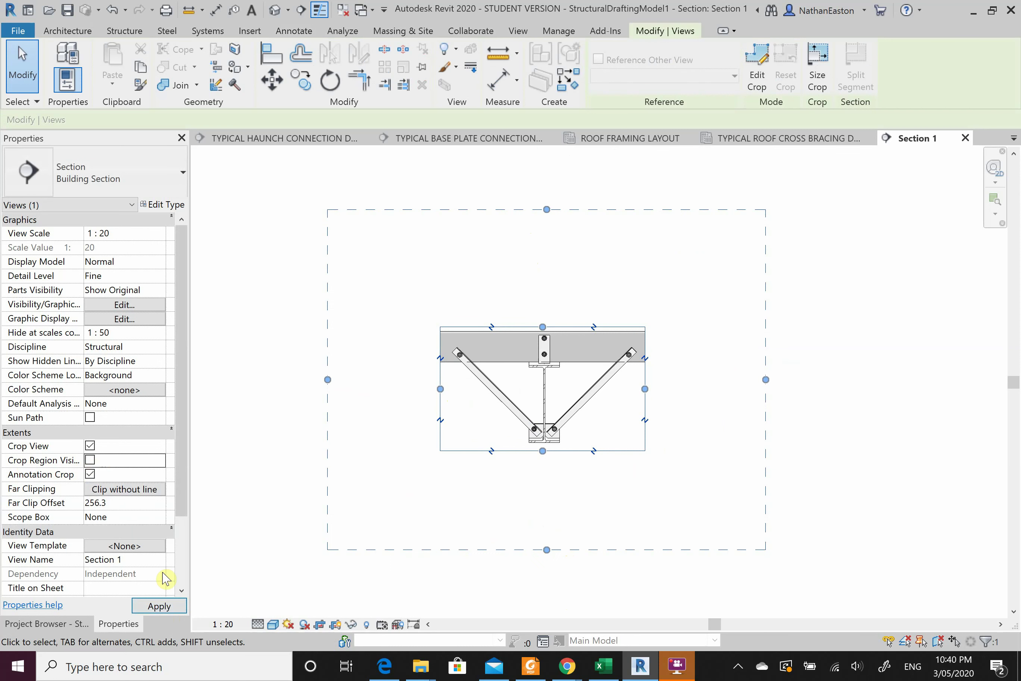
Turn off the crop region's visibility in the section view
{"action": "left_click", "coordinate": [299, 488]}
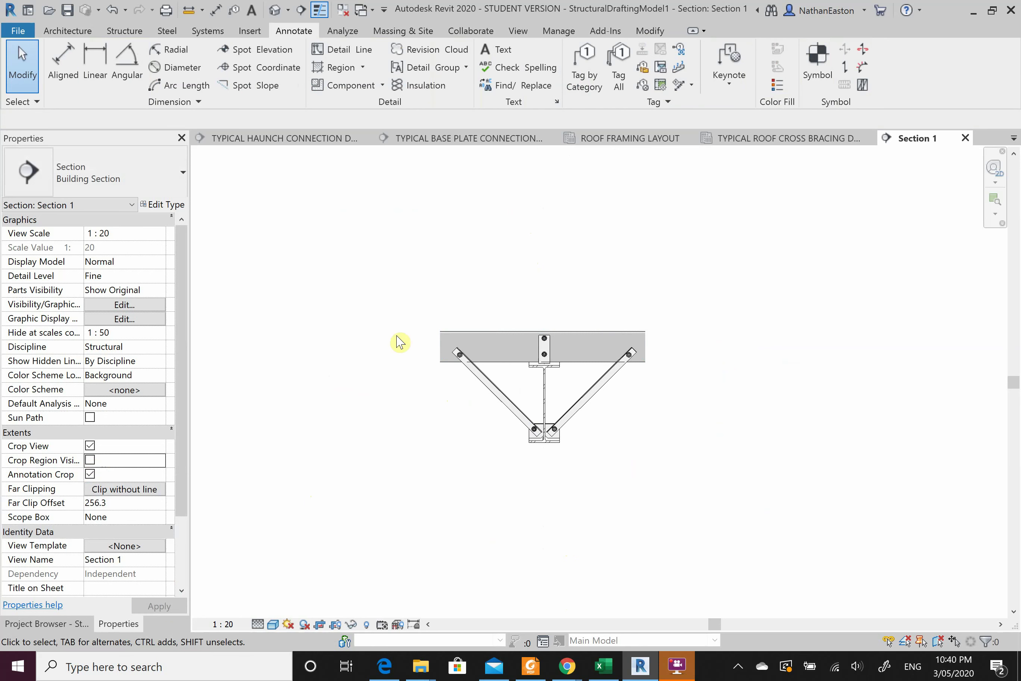
{"action": "scroll", "coordinate": [421, 334], "scroll_direction": "up", "scroll_amount": 2}
{"action": "scroll", "coordinate": [664, 343], "scroll_direction": "up", "scroll_amount": 1}
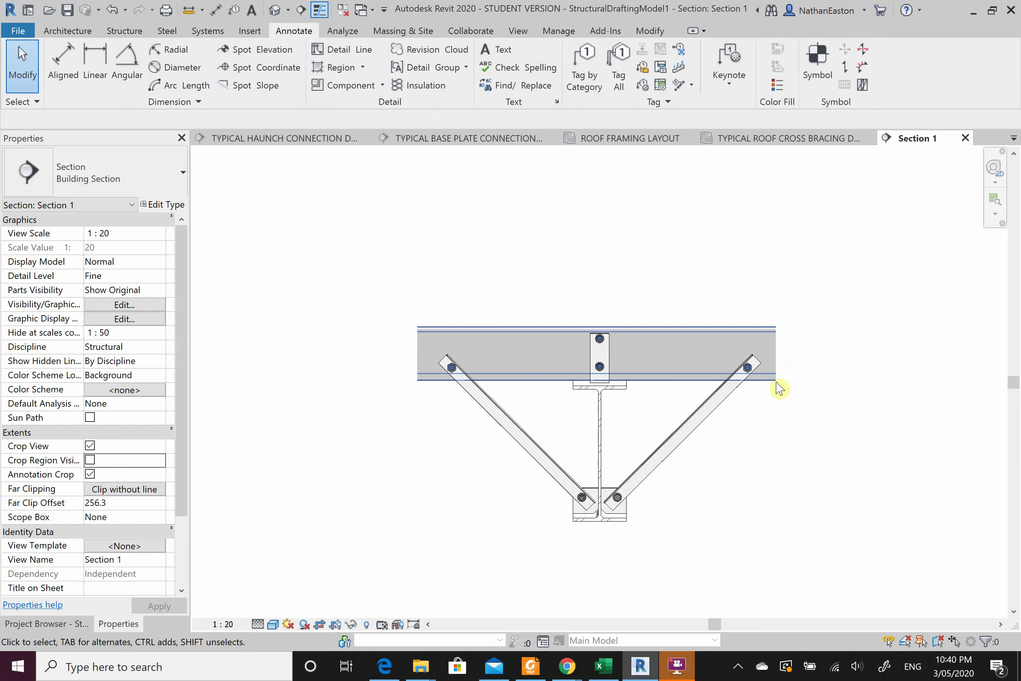
Make the section view's crop region visible again
{"action": "left_click", "coordinate": [682, 336]}
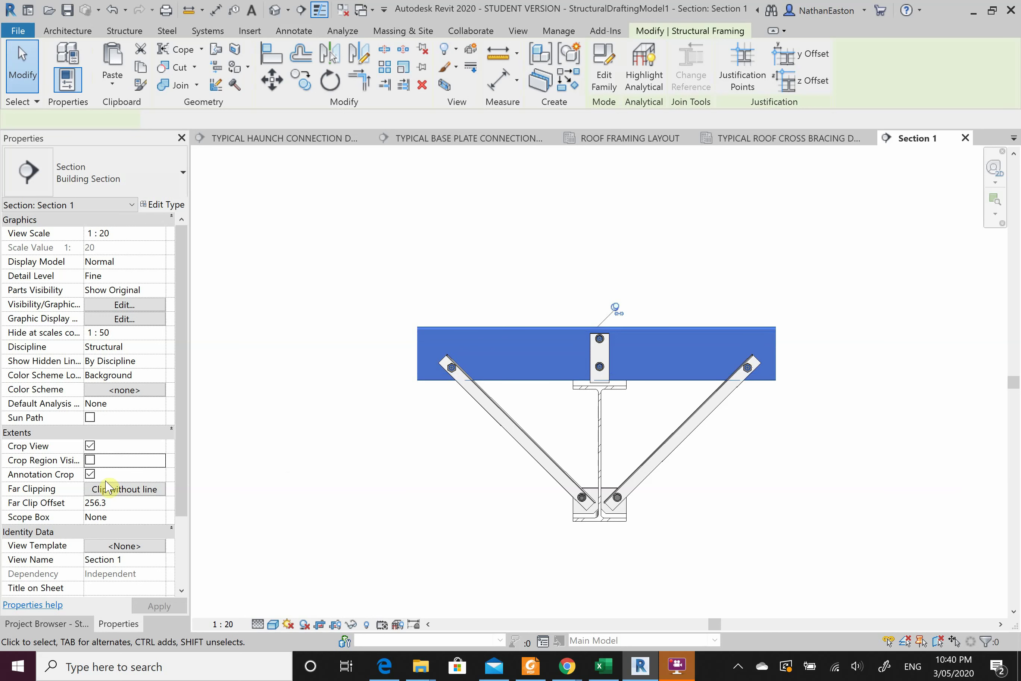
{"action": "left_click", "coordinate": [37, 624]}
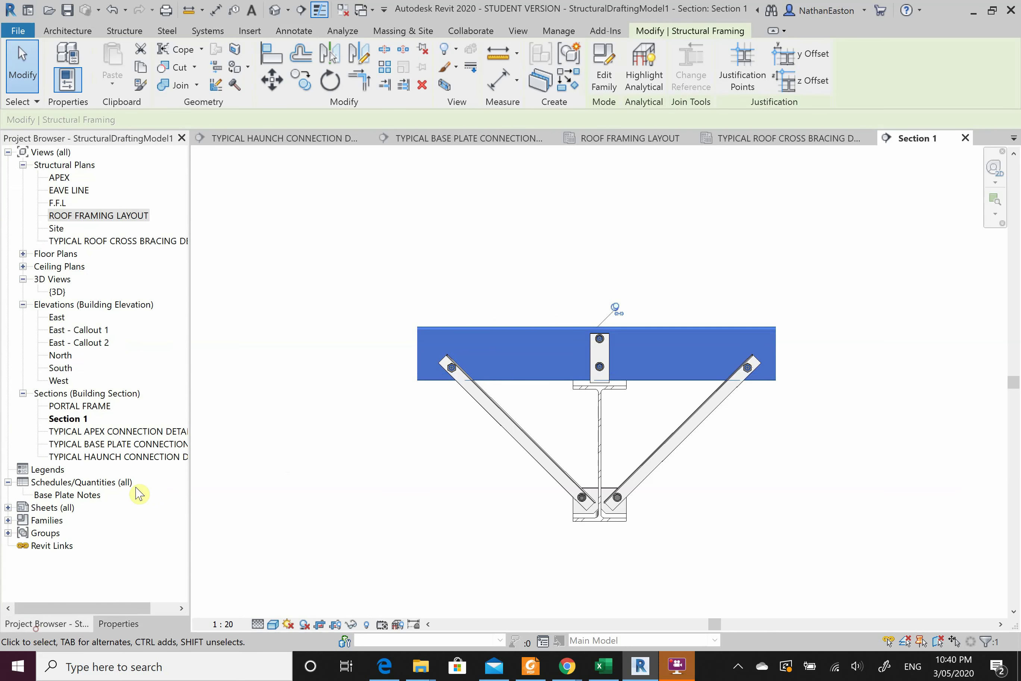
{"action": "left_click", "coordinate": [353, 453]}
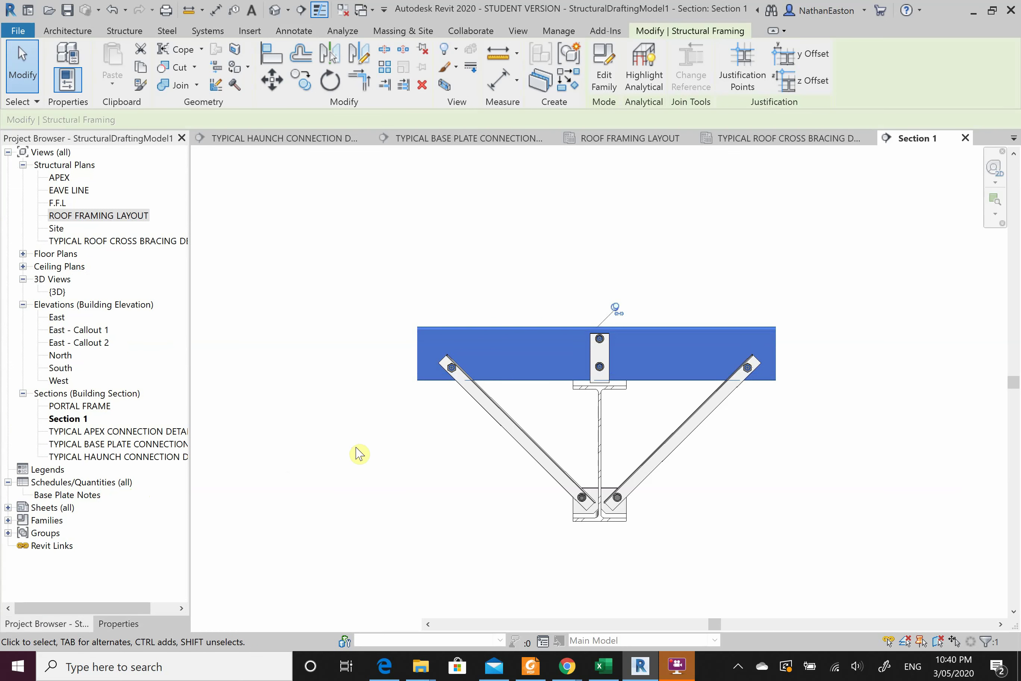
{"action": "left_click", "coordinate": [118, 624]}
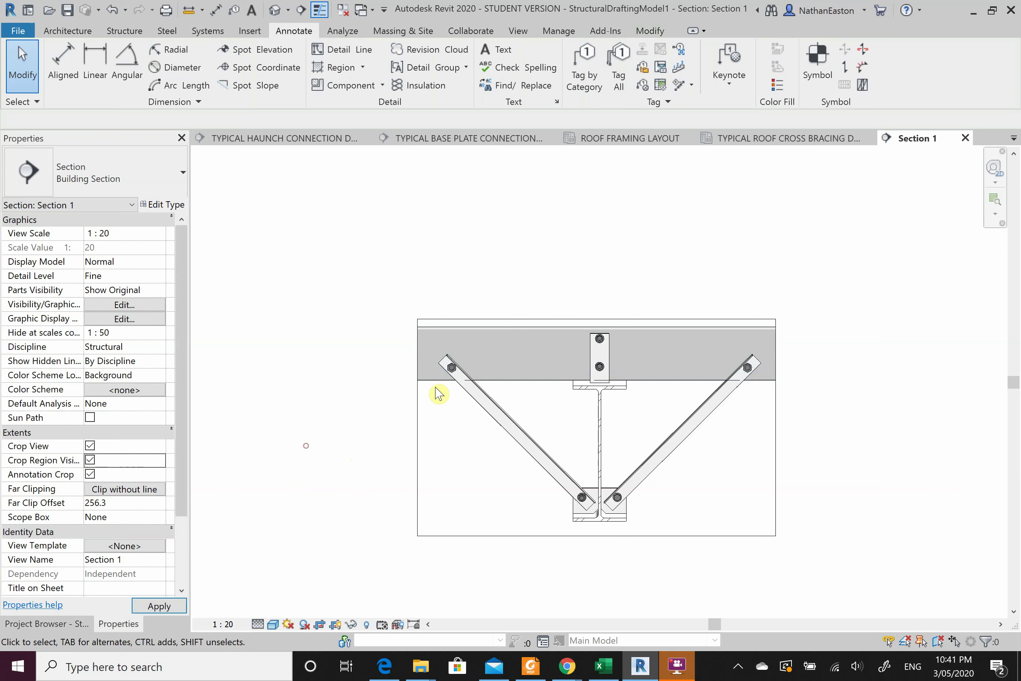
Widen the crop region on both sides so the purlin extends further beyond the two fly braces
{"action": "left_click", "coordinate": [418, 432]}
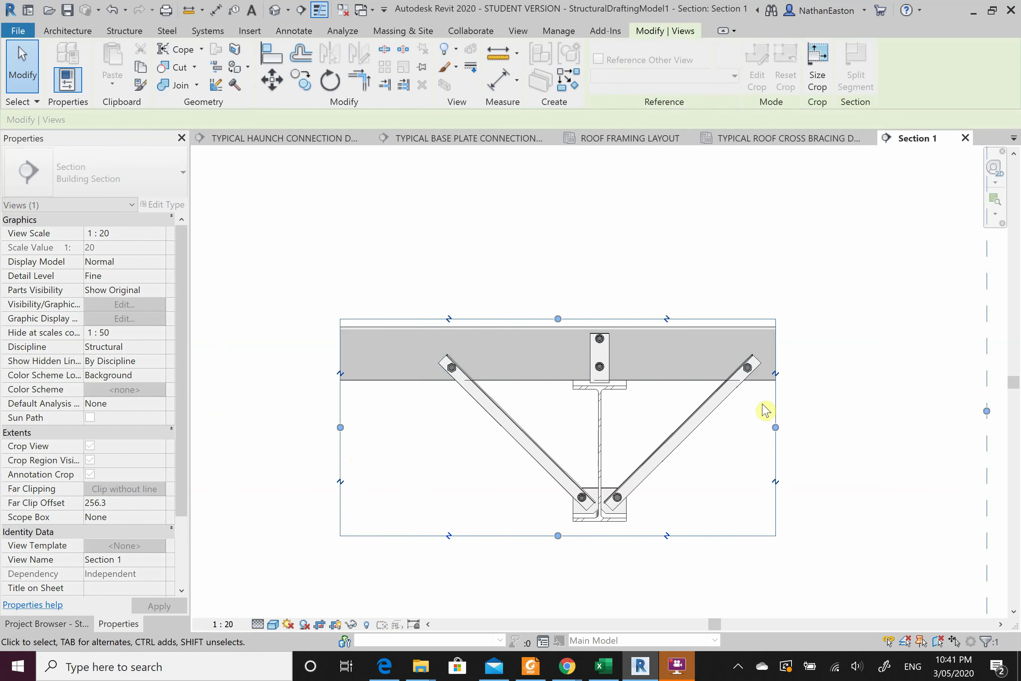
{"action": "left_click_drag", "start_coordinate": [775, 427], "coordinate": [878, 415]}
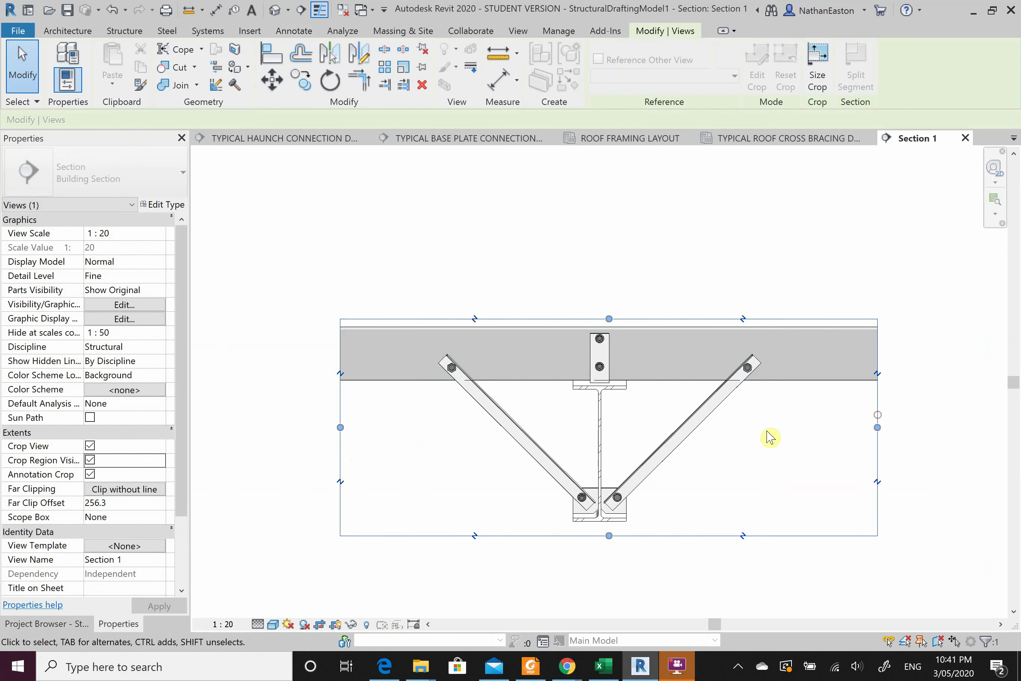
{"action": "left_click", "coordinate": [823, 456]}
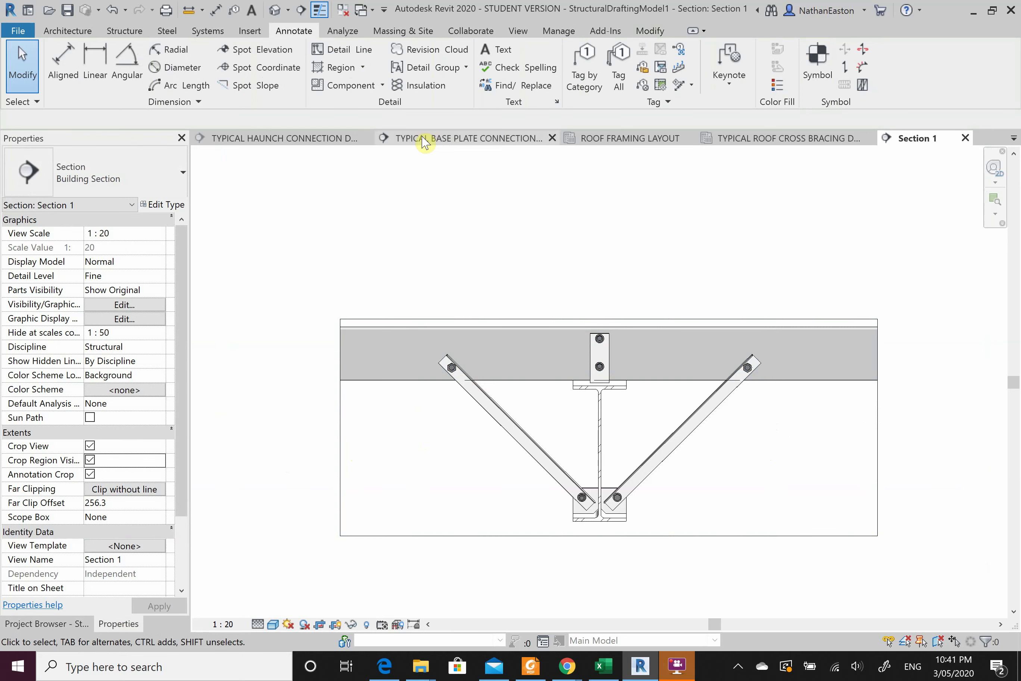
Place a Break Line (AUS) detail component across the purlin near its left end, rotated to run vertically
{"action": "left_click", "coordinate": [381, 85]}
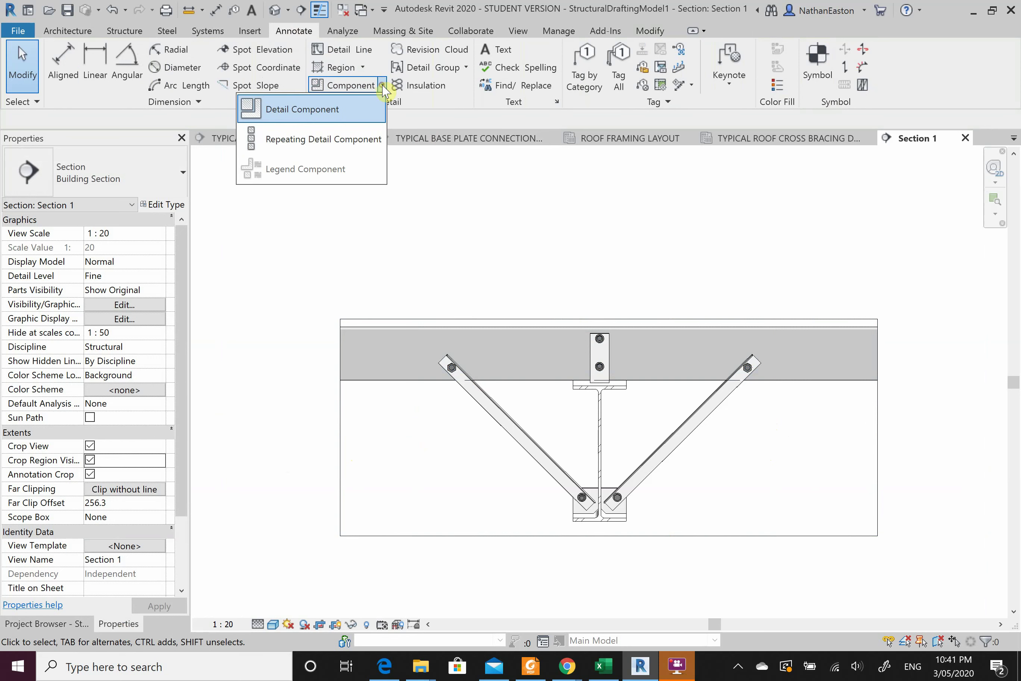
{"action": "left_click", "coordinate": [302, 107]}
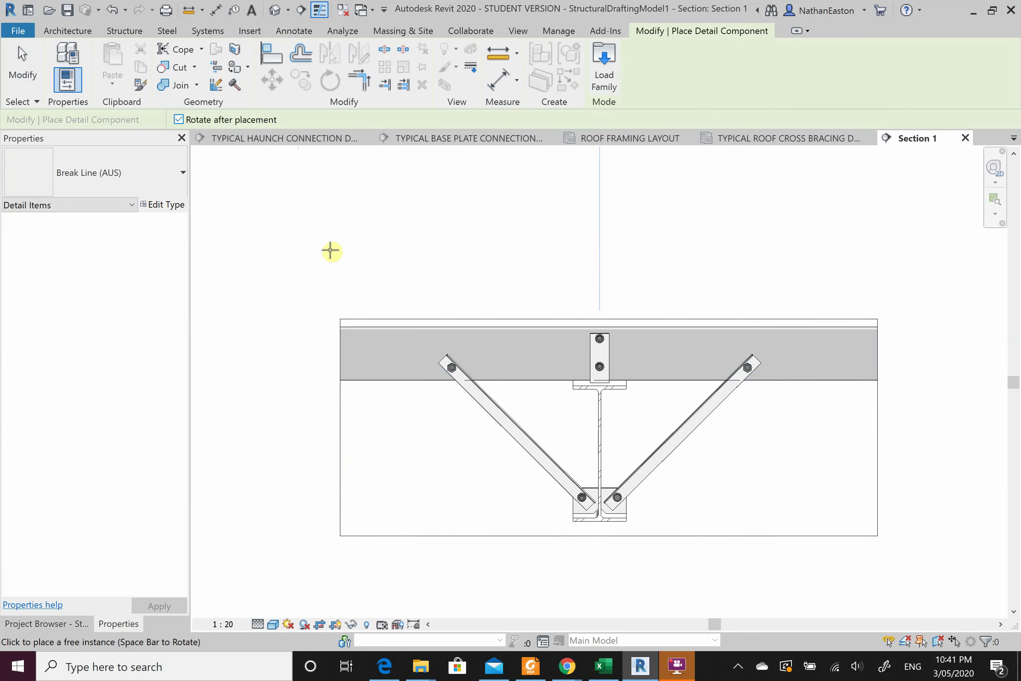
{"action": "scroll", "coordinate": [383, 353], "scroll_direction": "up", "scroll_amount": 3}
{"action": "left_click", "coordinate": [387, 357]}
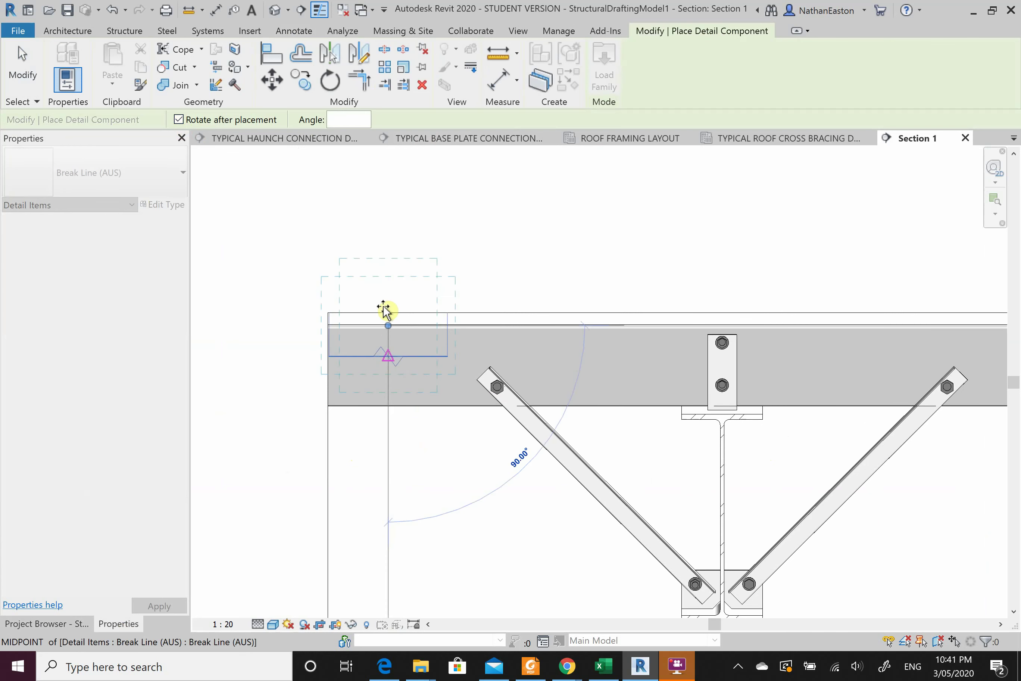
{"action": "left_click", "coordinate": [384, 310]}
{"action": "left_click", "coordinate": [396, 189]}
{"action": "right_click", "coordinate": [396, 187]}
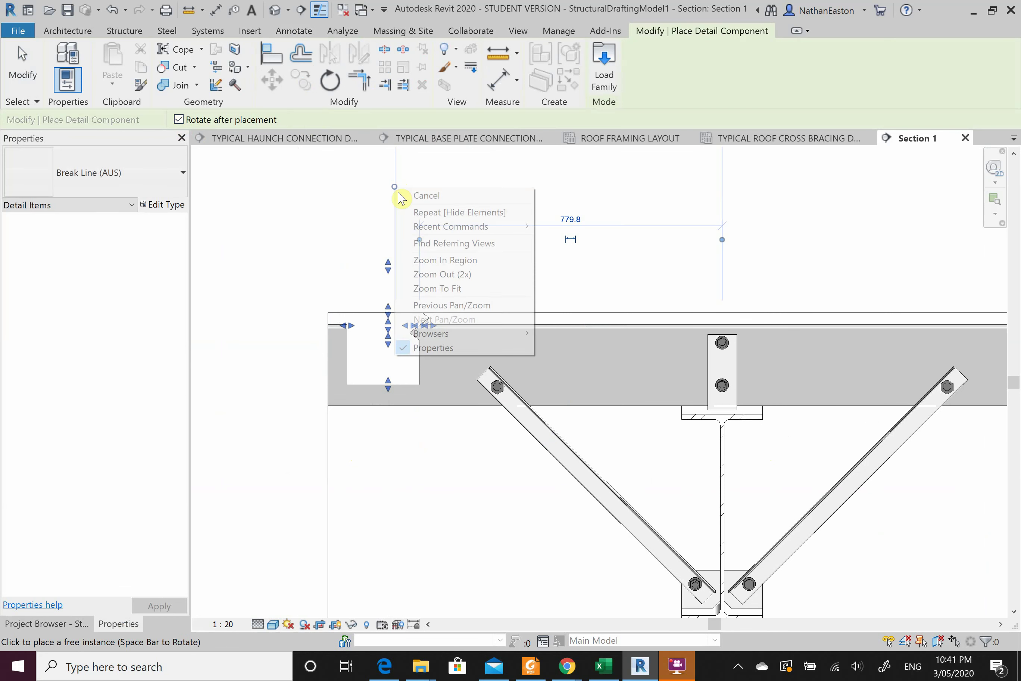
{"action": "left_click", "coordinate": [401, 196]}
{"action": "key", "text": "Escape"}
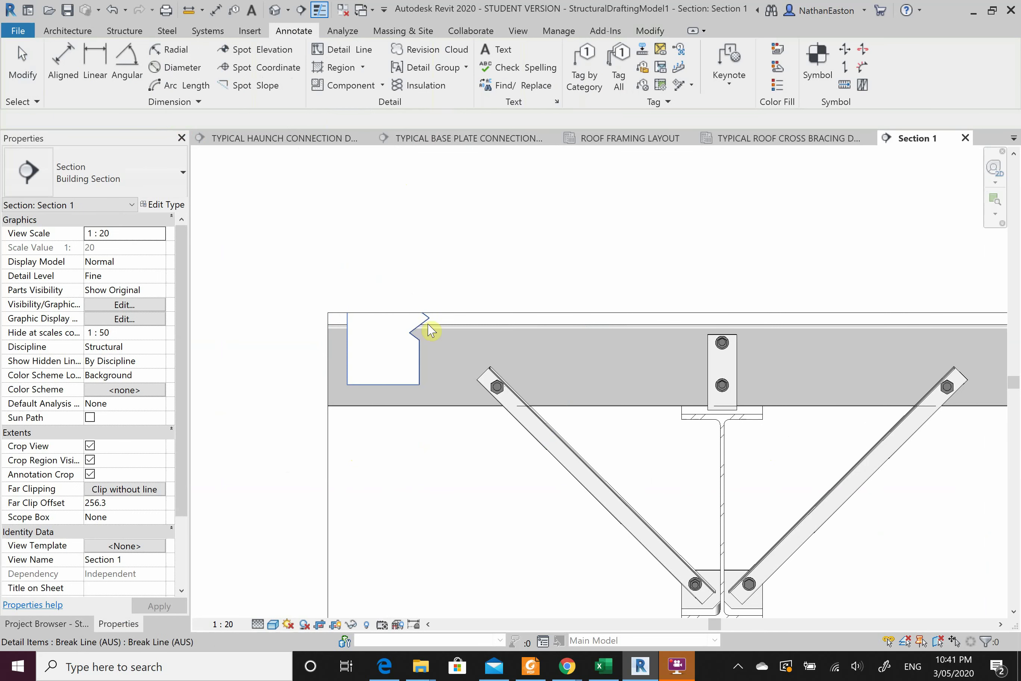
Lengthen the break line downward so it runs past the purlin's lower edge
{"action": "left_click", "coordinate": [416, 349]}
{"action": "scroll", "coordinate": [419, 359], "scroll_direction": "up", "scroll_amount": 2}
{"action": "left_click_drag", "start_coordinate": [418, 360], "coordinate": [421, 400]}
{"action": "left_click", "coordinate": [483, 291]}
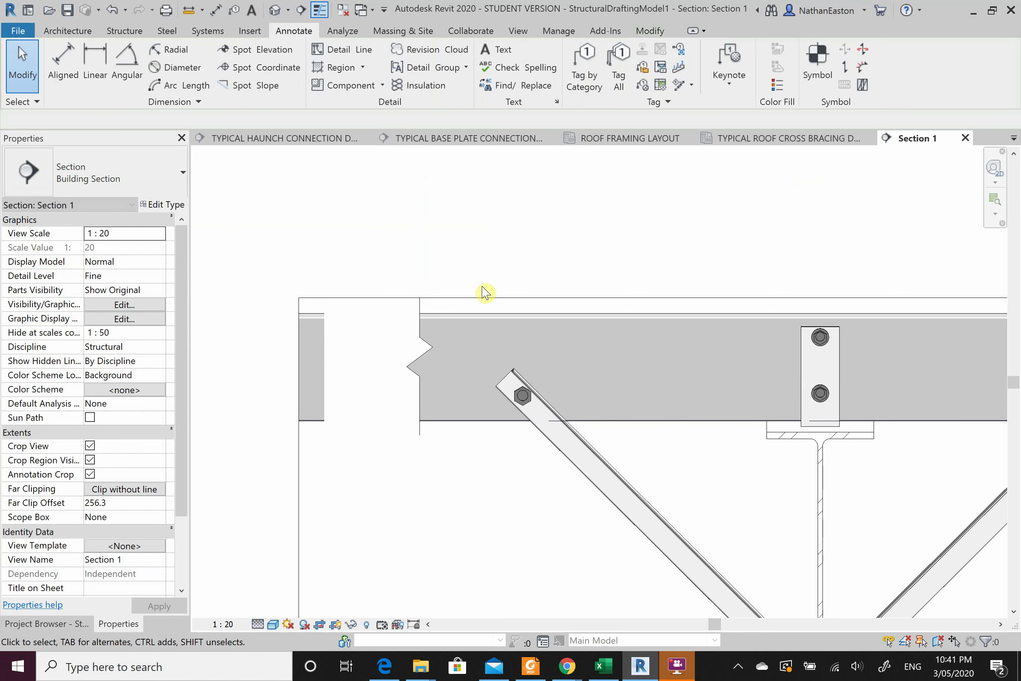
Stretch the break line's masking area outward so it covers the purlin's remaining left end
{"action": "left_click", "coordinate": [411, 394]}
{"action": "left_click_drag", "start_coordinate": [324, 367], "coordinate": [276, 367]}
{"action": "left_click", "coordinate": [282, 266]}
{"action": "scroll", "coordinate": [278, 260], "scroll_direction": "down", "scroll_amount": 3}
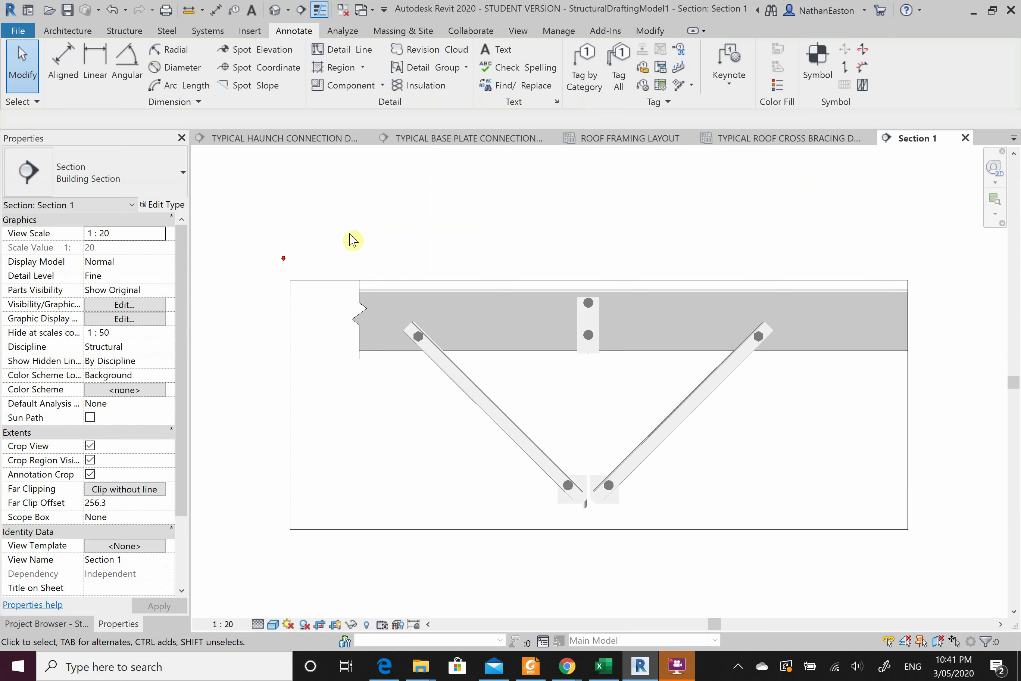
Deepen the left break line's jag to about 74 mm and shift it slightly along the line
{"action": "scroll", "coordinate": [354, 323], "scroll_direction": "up", "scroll_amount": 3}
{"action": "left_click", "coordinate": [353, 326]}
{"action": "scroll", "coordinate": [372, 317], "scroll_direction": "up", "scroll_amount": 2}
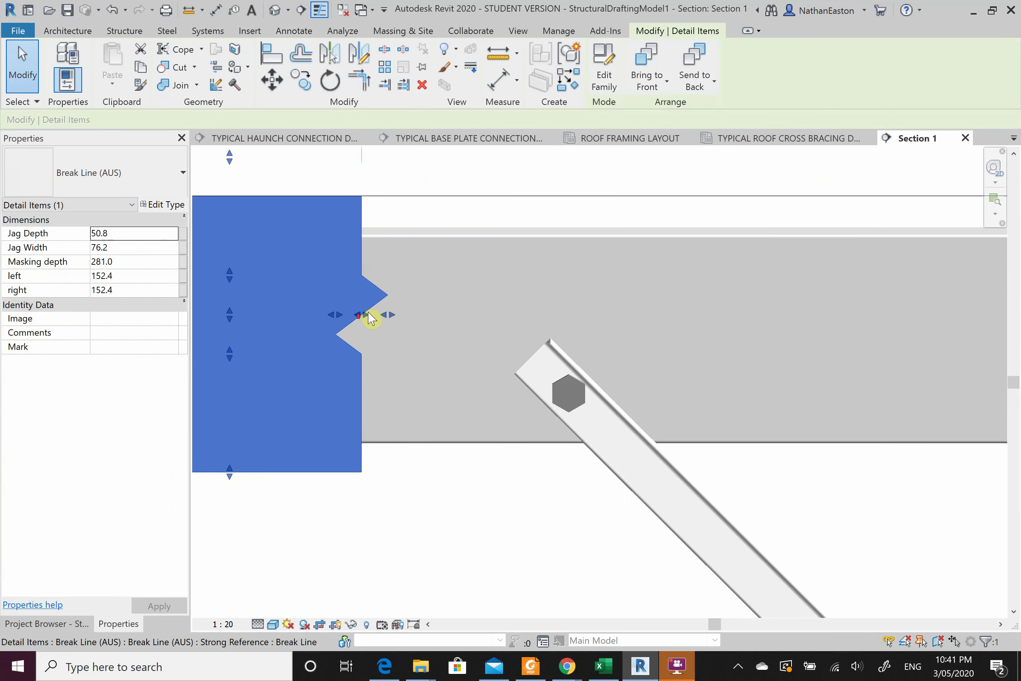
{"action": "left_click_drag", "start_coordinate": [237, 315], "coordinate": [233, 326]}
{"action": "mouse_move", "coordinate": [392, 320]}
{"action": "left_mouse_down"}
{"action": "mouse_move", "coordinate": [410, 321]}
{"action": "mouse_move", "coordinate": [421, 351]}
{"action": "left_mouse_up"}
{"action": "left_click", "coordinate": [437, 496]}
{"action": "scroll", "coordinate": [437, 496], "scroll_direction": "down", "scroll_amount": 4}
Mirror a copy of the left break line about the rafter's centreline onto the purlin's right end
{"action": "left_click", "coordinate": [314, 396]}
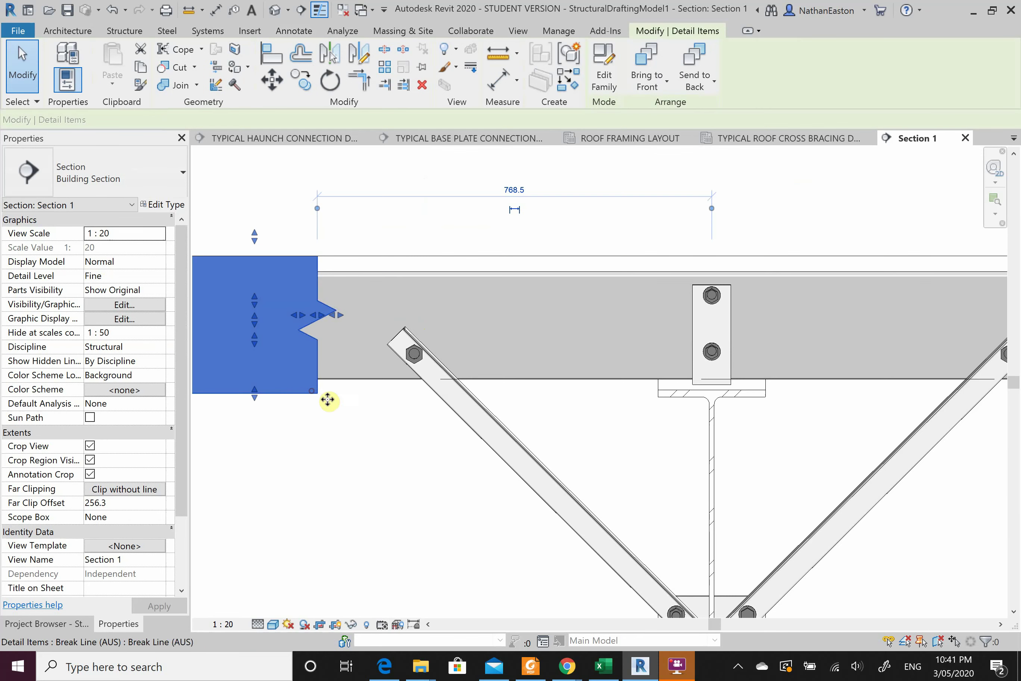
{"action": "left_click", "coordinate": [330, 52]}
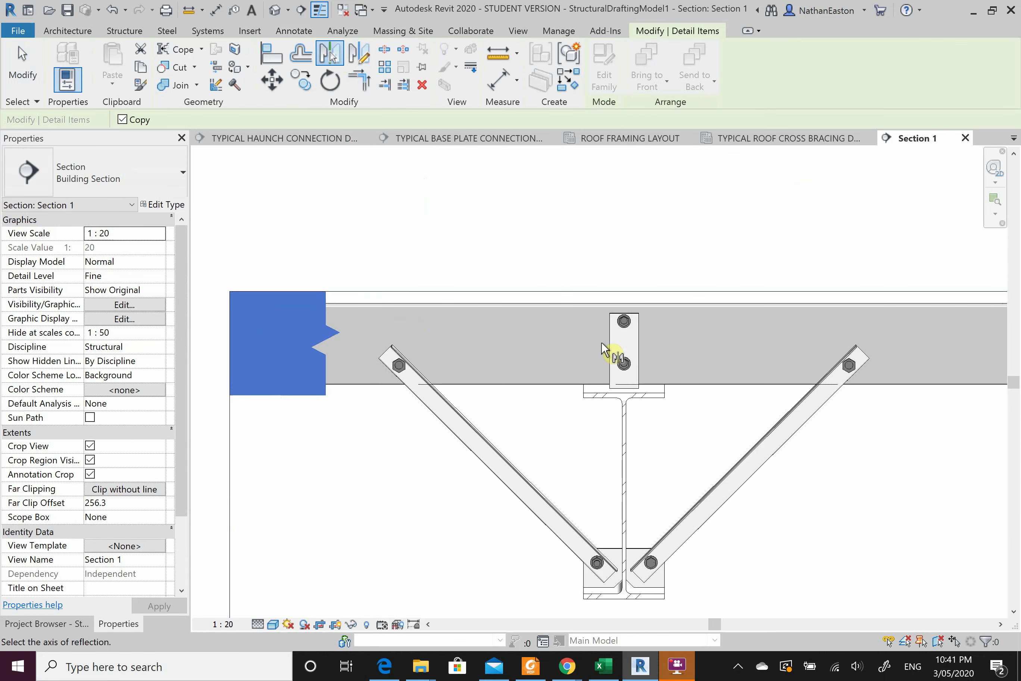
{"action": "left_click", "coordinate": [629, 448]}
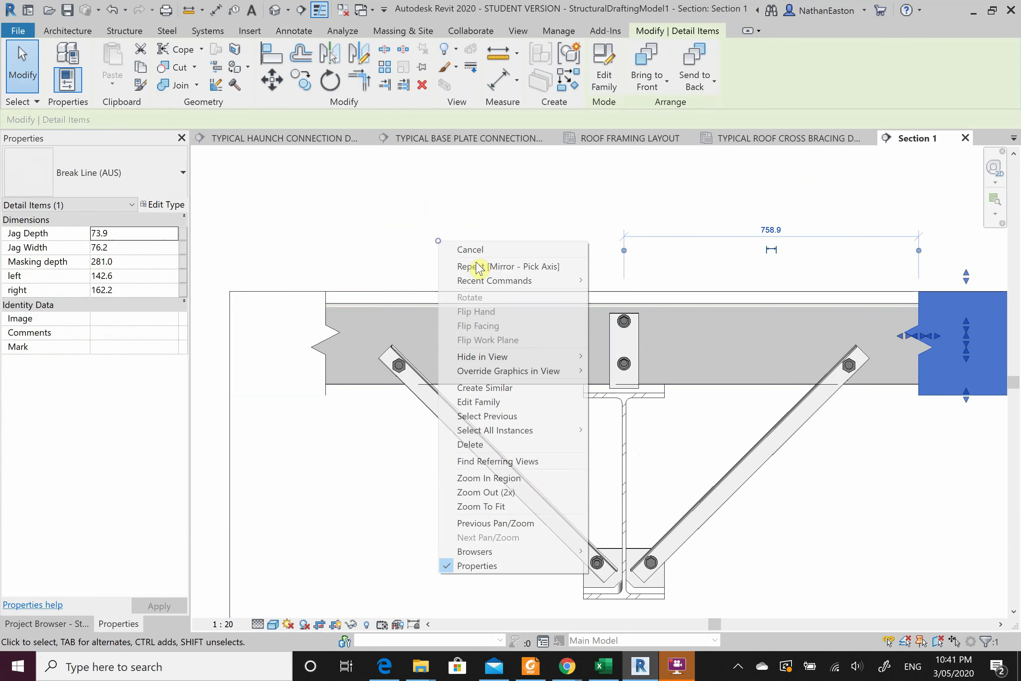
{"action": "left_click", "coordinate": [483, 250]}
{"action": "right_click", "coordinate": [467, 255]}
{"action": "left_click", "coordinate": [472, 259]}
{"action": "scroll", "coordinate": [400, 249], "scroll_direction": "down", "scroll_amount": 2}
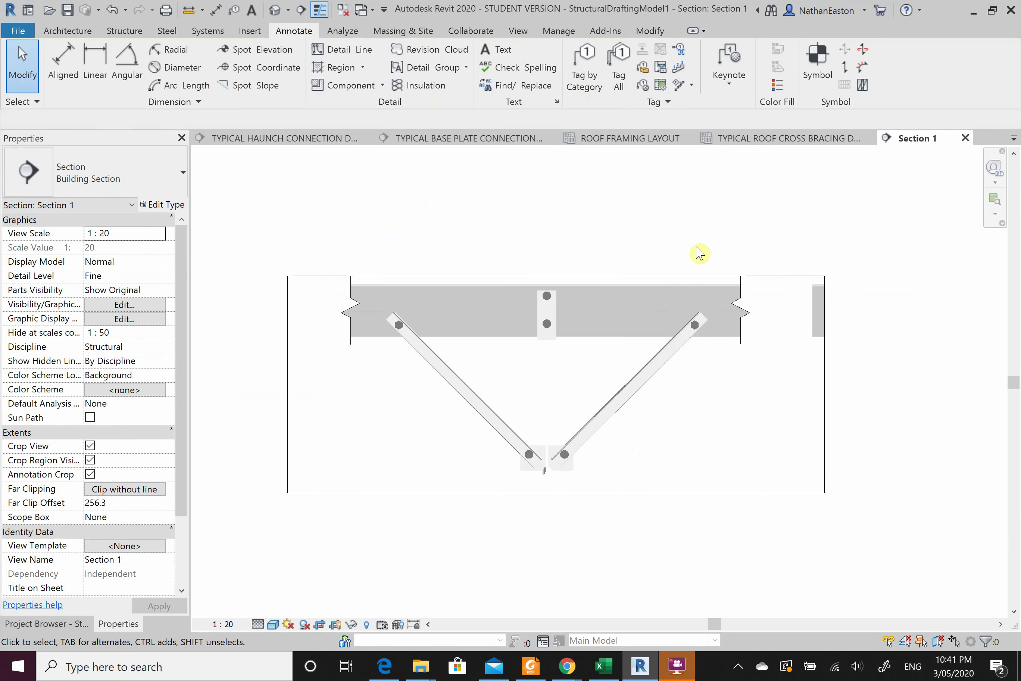
Narrow the crop region on both sides so its edges sit within the break lines' masking areas
{"action": "scroll", "coordinate": [834, 312], "scroll_direction": "up", "scroll_amount": 1}
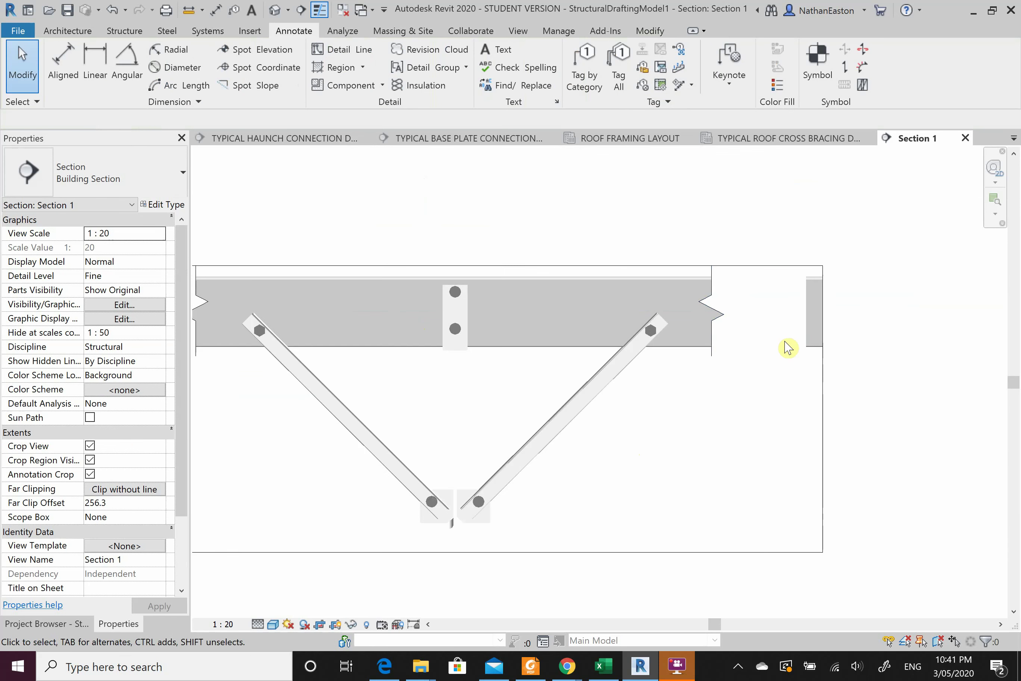
{"action": "left_click", "coordinate": [823, 422]}
{"action": "left_click_drag", "start_coordinate": [821, 412], "coordinate": [791, 410]}
{"action": "left_click", "coordinate": [867, 389]}
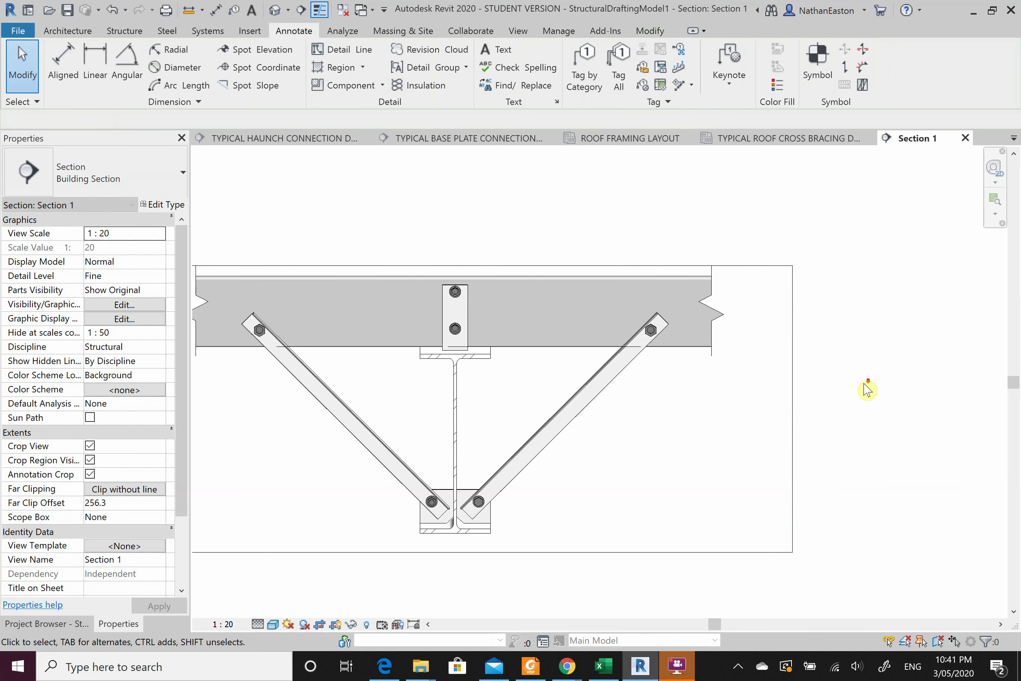
{"action": "scroll", "coordinate": [867, 389], "scroll_direction": "down", "scroll_amount": 1}
{"action": "left_click", "coordinate": [296, 411]}
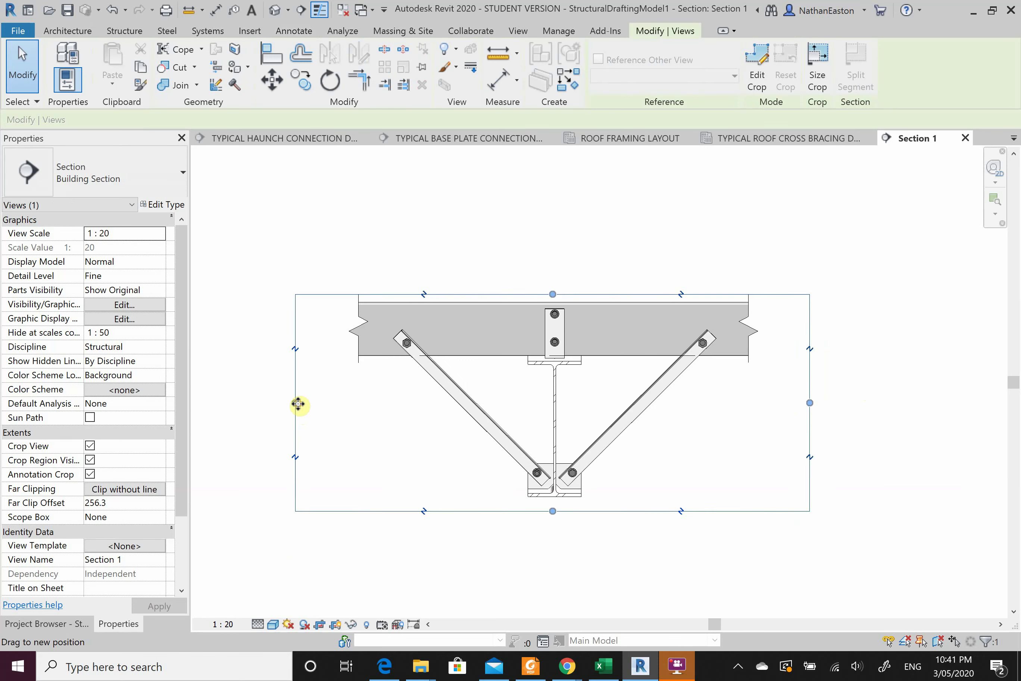
{"action": "left_click_drag", "start_coordinate": [298, 404], "coordinate": [322, 405]}
{"action": "left_click", "coordinate": [266, 424]}
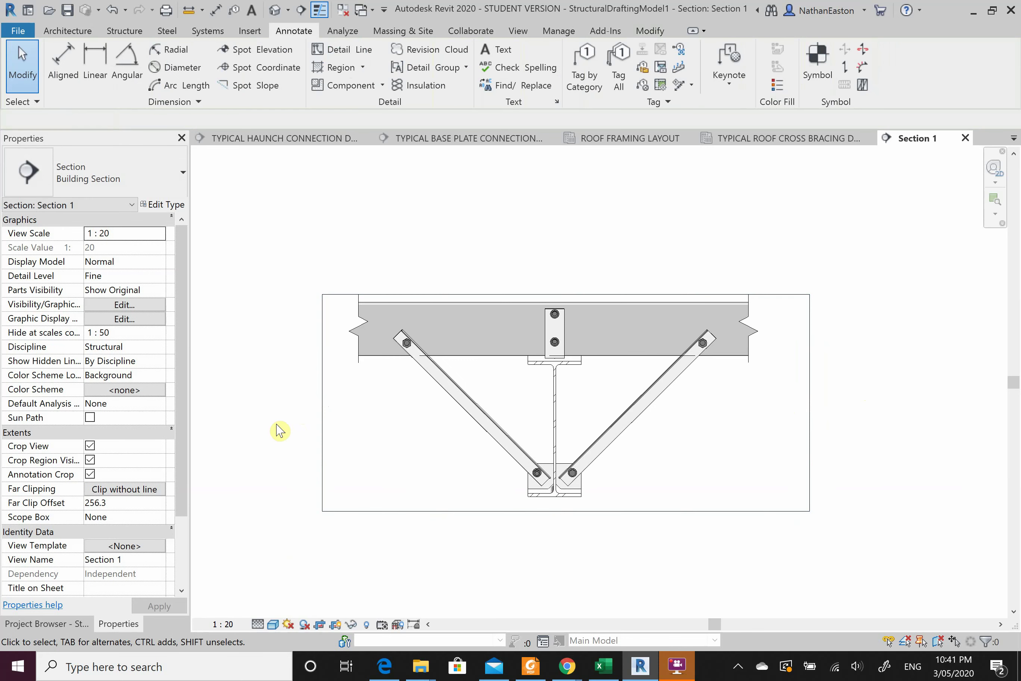
Hide the section view's crop region boundary and apply the change
{"action": "left_click", "coordinate": [89, 460]}
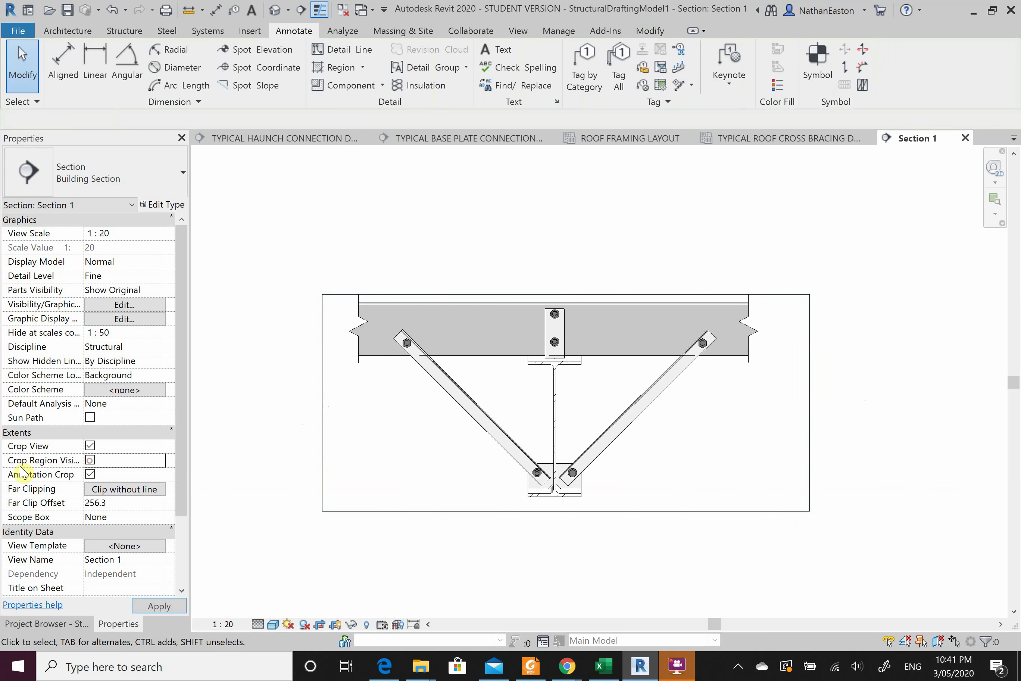
{"action": "left_click", "coordinate": [159, 606]}
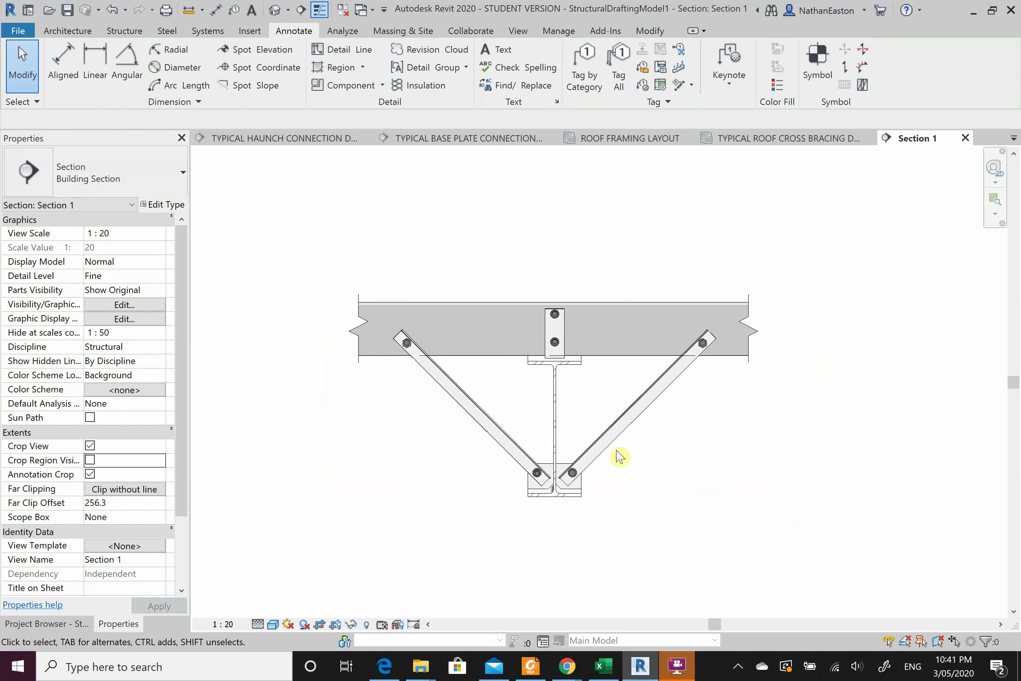
{"action": "scroll", "coordinate": [571, 408], "scroll_direction": "up", "scroll_amount": 1}
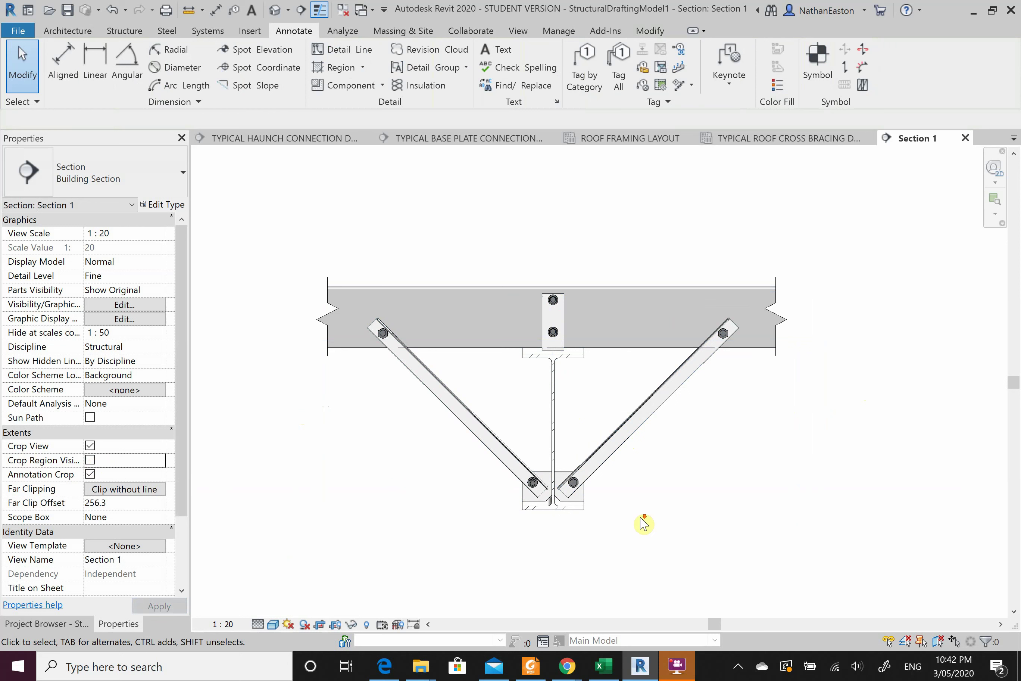
Place text notes reading PL1 beside the purlin's right end and R1 beside the rafter web
{"action": "scroll", "coordinate": [694, 483], "scroll_direction": "down", "scroll_amount": 1}
{"action": "key", "text": "t"}
{"action": "key", "text": "x"}
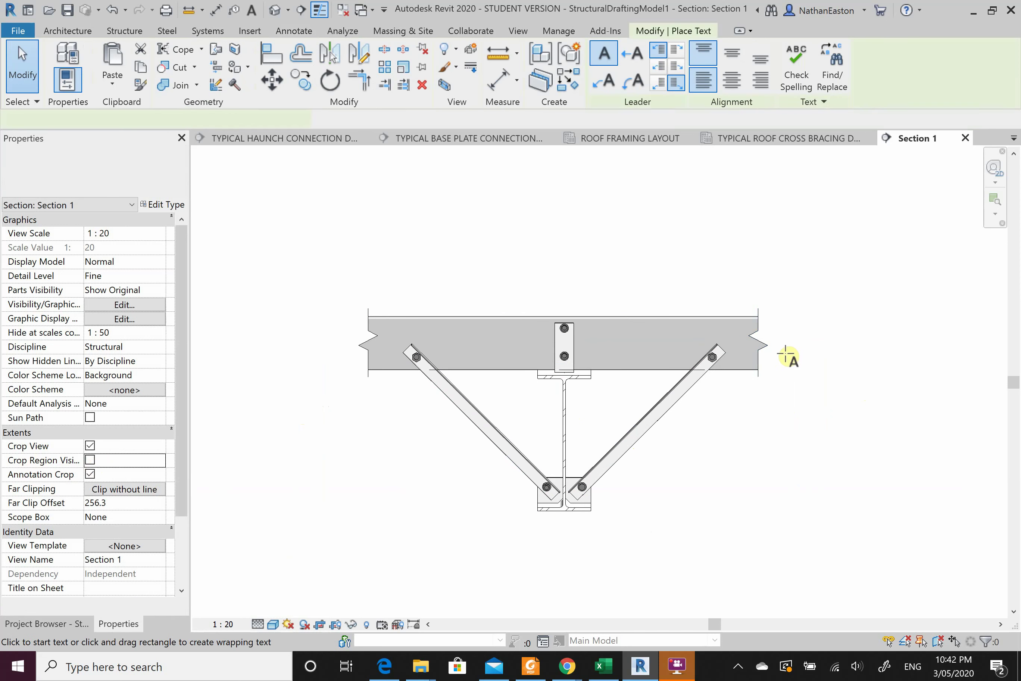
{"action": "left_click", "coordinate": [786, 342]}
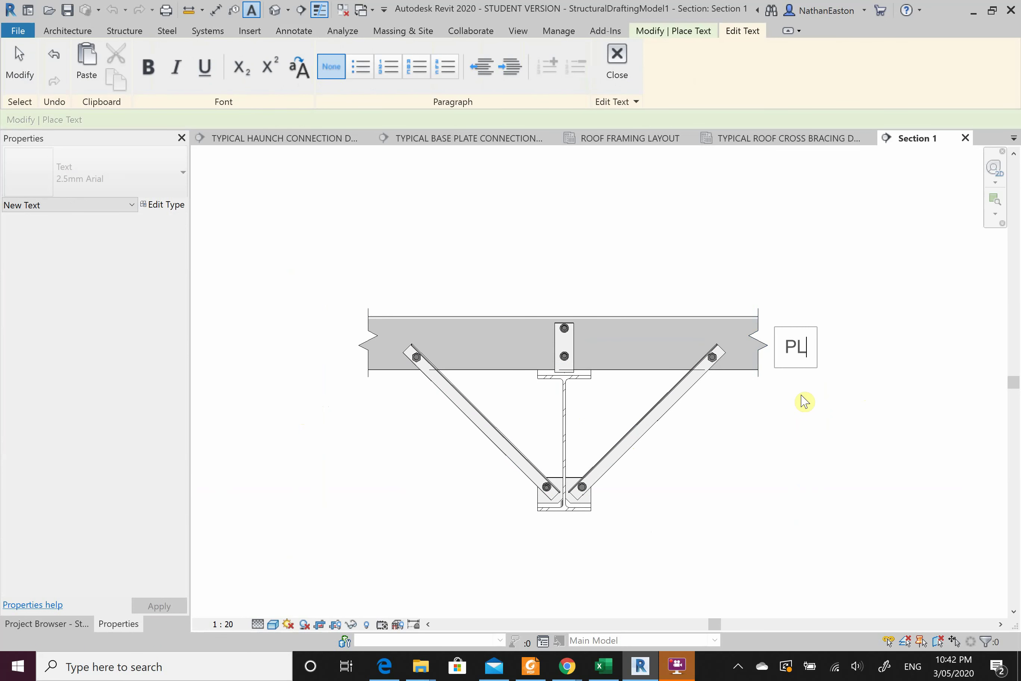
{"action": "left_click", "coordinate": [581, 403]}
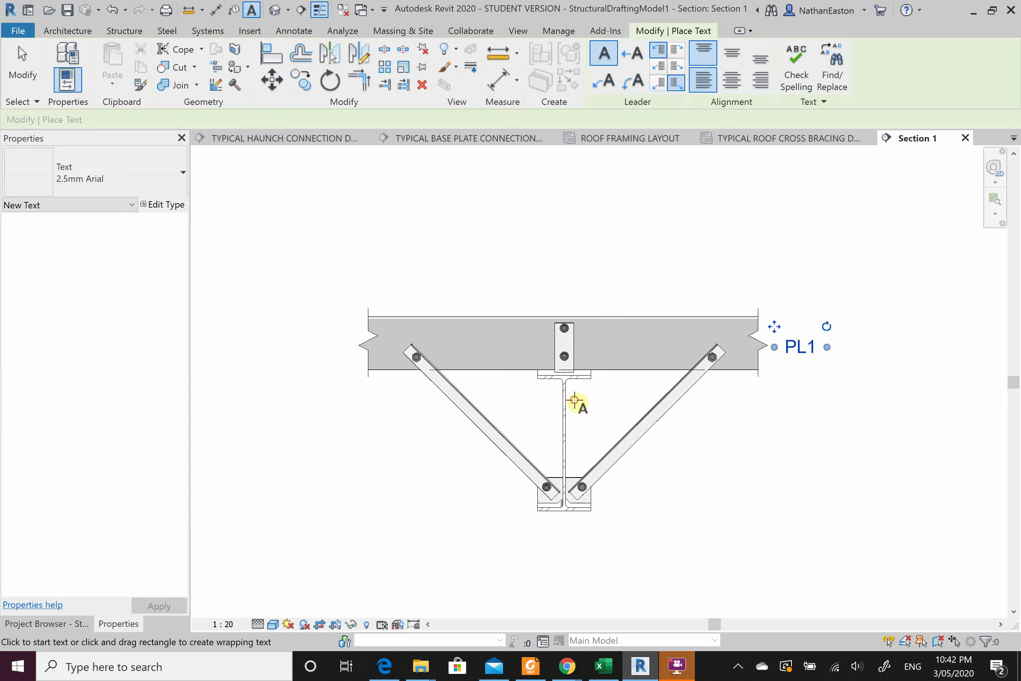
{"action": "left_click", "coordinate": [577, 403]}
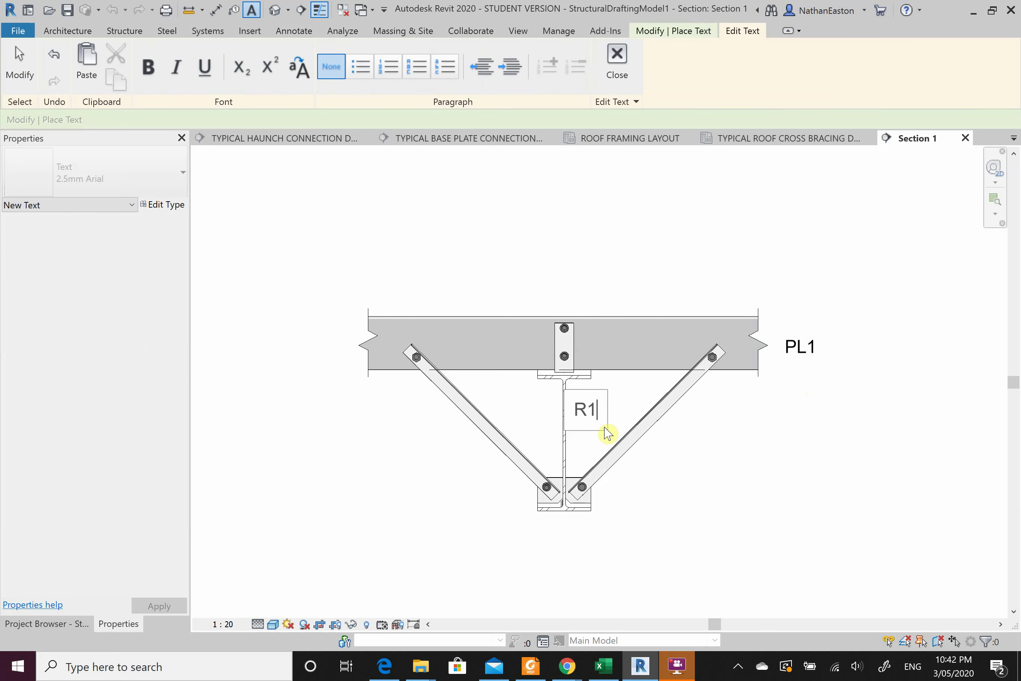
{"action": "left_click", "coordinate": [706, 486]}
{"action": "key", "text": "Escape"}
Change both the PL1 and R1 text notes to the 3.5mm Arial type
{"action": "scroll", "coordinate": [798, 346], "scroll_direction": "up", "scroll_amount": 3}
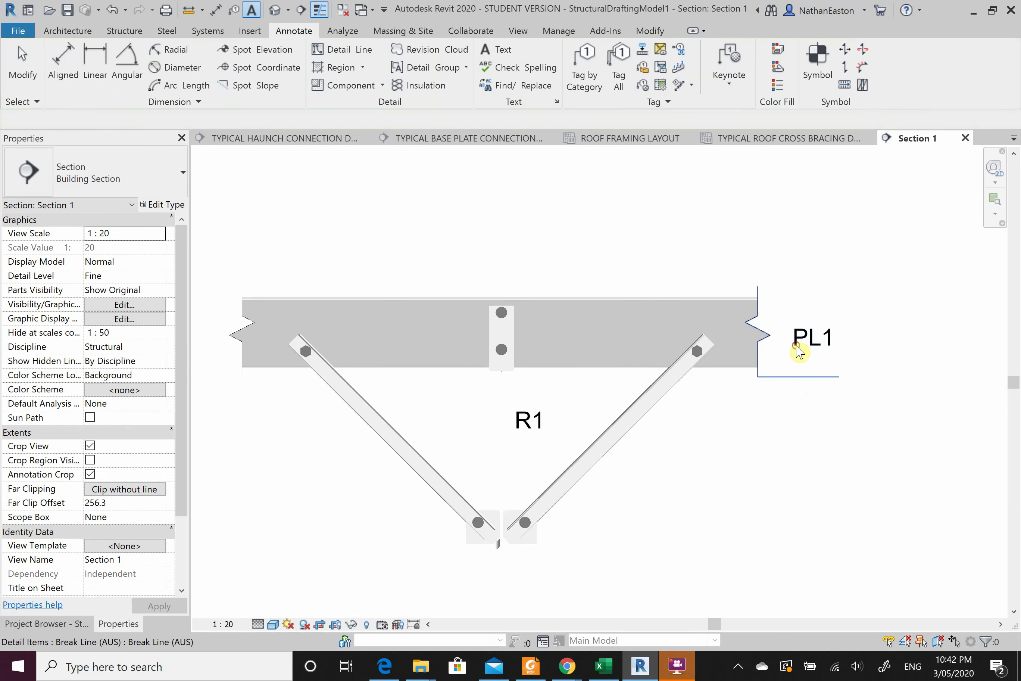
{"action": "left_click", "coordinate": [814, 376]}
{"action": "key", "text": "Escape"}
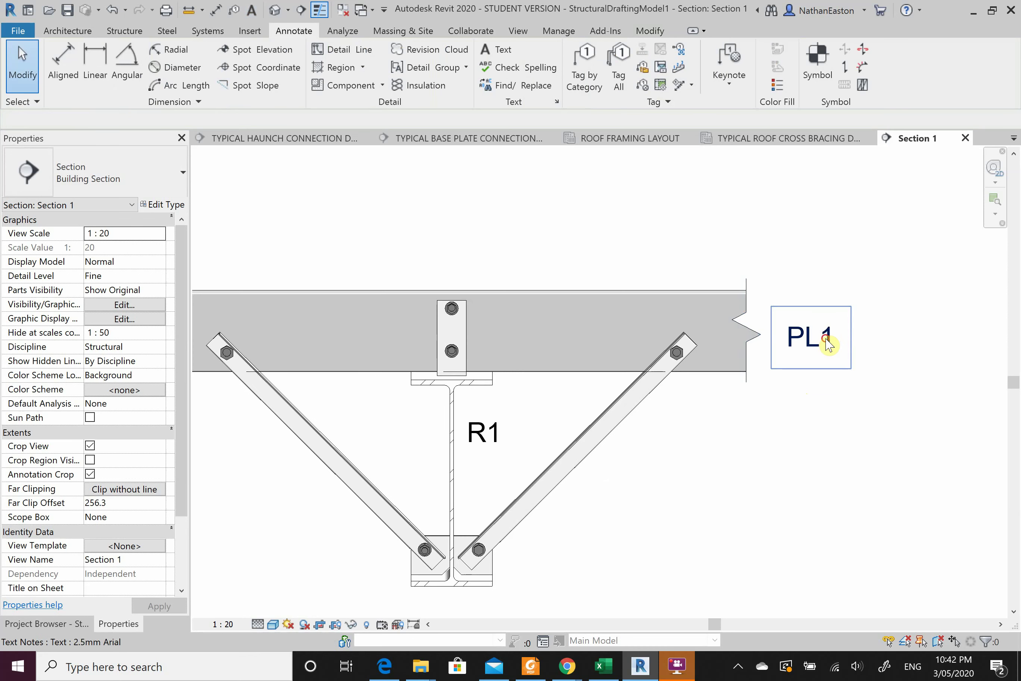
{"action": "left_click", "coordinate": [828, 342]}
{"action": "left_click", "coordinate": [505, 437], "text": "ctrl"}
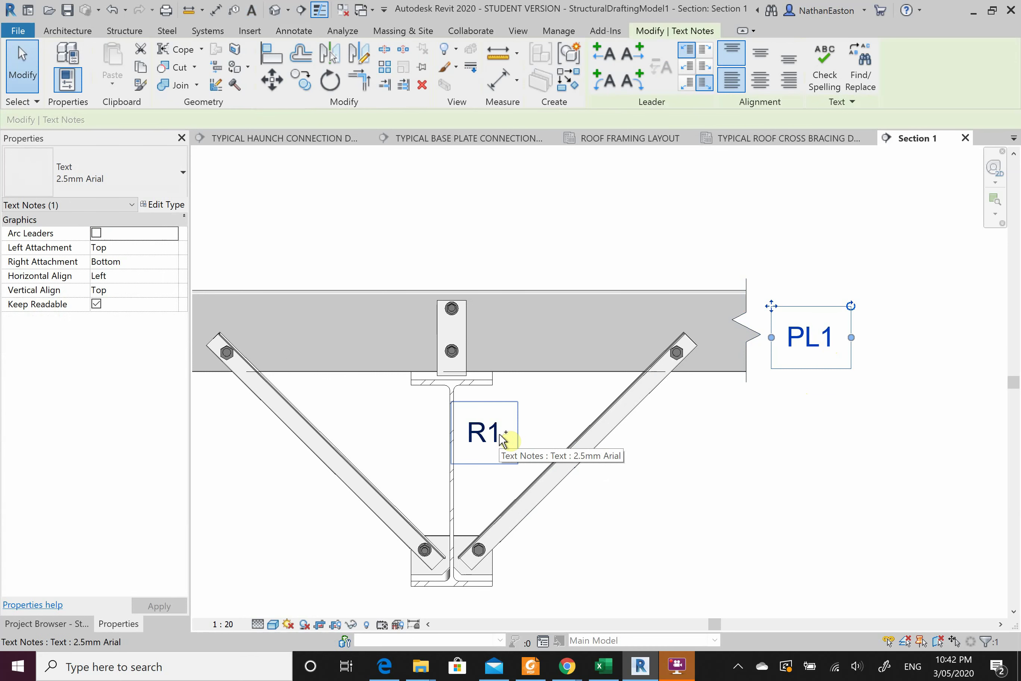
{"action": "left_click", "coordinate": [171, 178]}
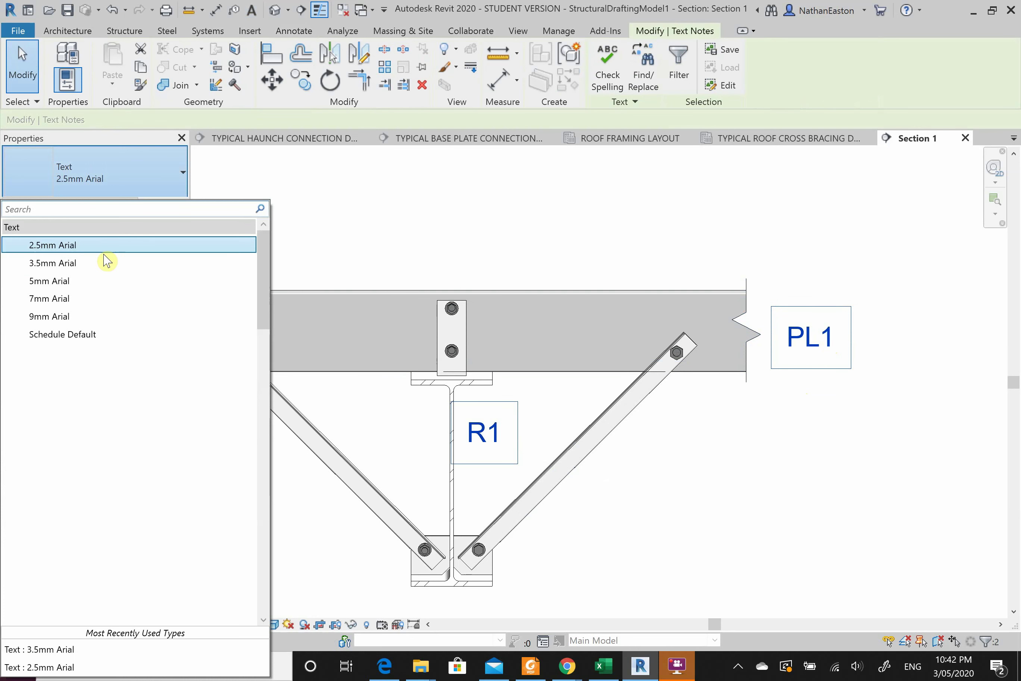
{"action": "left_click", "coordinate": [105, 258]}
{"action": "left_click", "coordinate": [394, 230]}
Move the R1 note slightly higher beside the rafter web, below the top flange
{"action": "scroll", "coordinate": [478, 444], "scroll_direction": "up", "scroll_amount": 4}
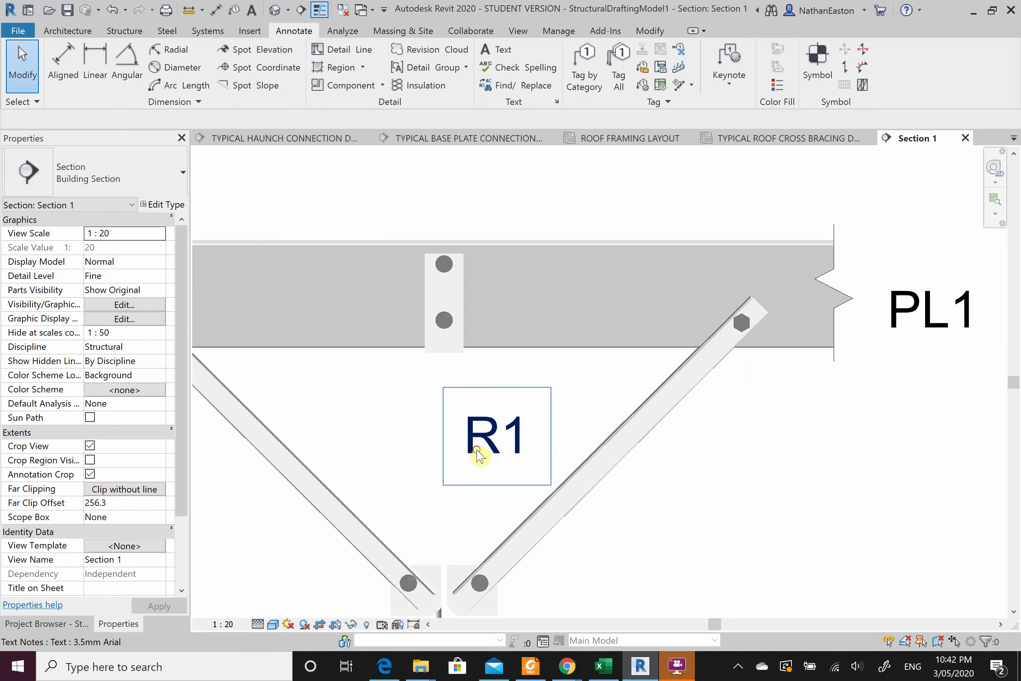
{"action": "left_click", "coordinate": [472, 422]}
{"action": "left_click_drag", "start_coordinate": [432, 372], "coordinate": [428, 331]}
{"action": "left_click", "coordinate": [364, 443]}
Move the PL1 note slightly up and closer to the right break line
{"action": "scroll", "coordinate": [364, 444], "scroll_direction": "down", "scroll_amount": 4}
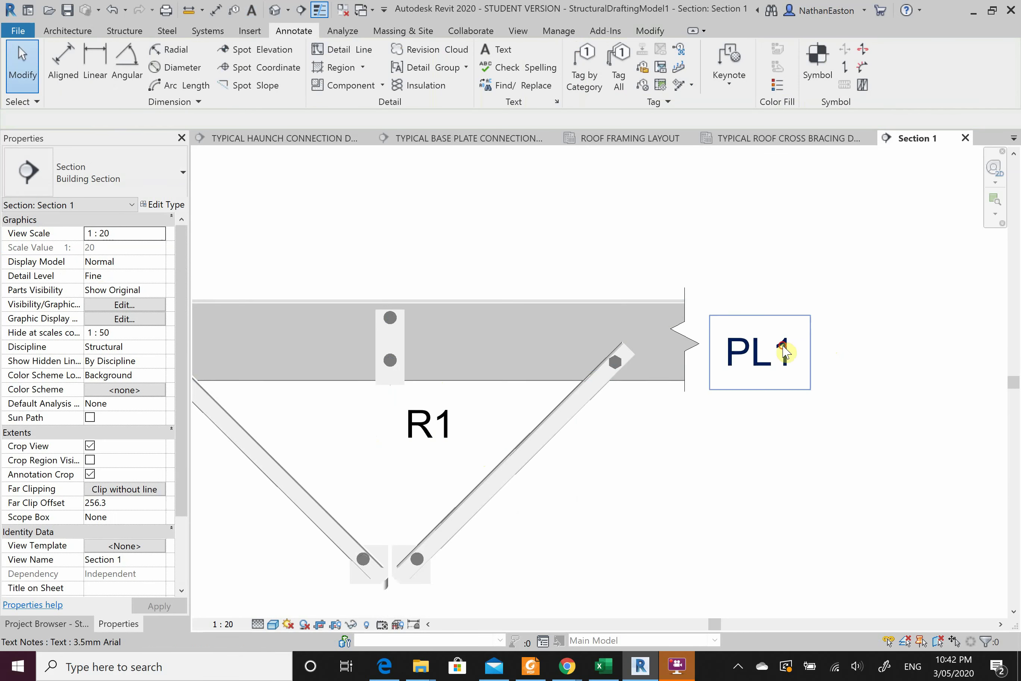
{"action": "scroll", "coordinate": [778, 408], "scroll_direction": "up", "scroll_amount": 3}
{"action": "left_click", "coordinate": [782, 346]}
{"action": "key", "text": "Escape"}
{"action": "scroll", "coordinate": [763, 367], "scroll_direction": "up", "scroll_amount": 1}
{"action": "left_click", "coordinate": [759, 360]}
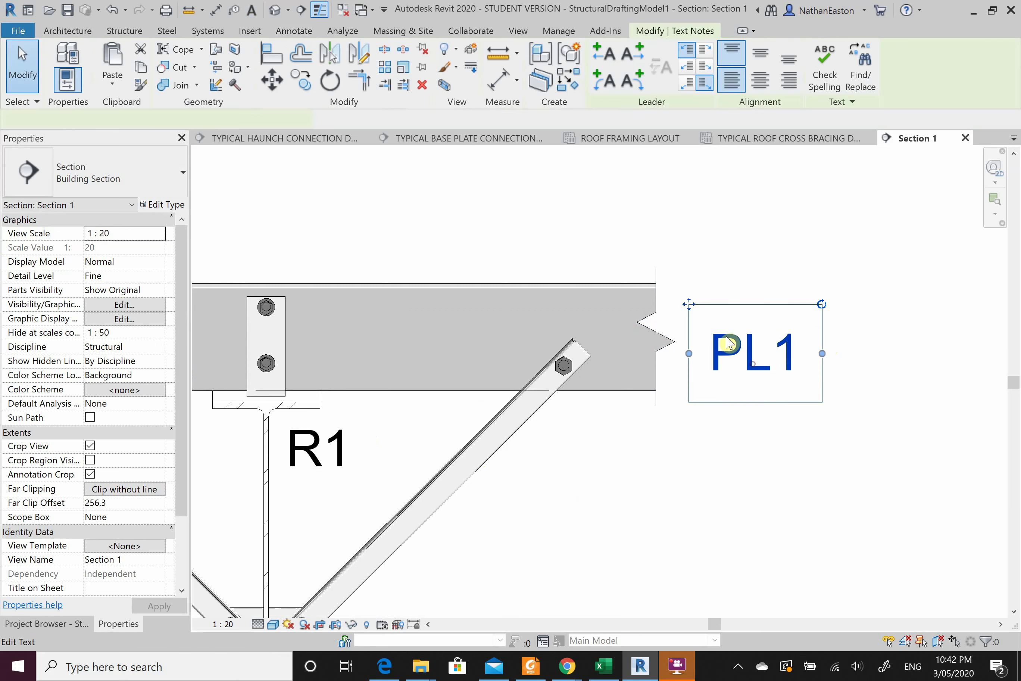
{"action": "left_click_drag", "start_coordinate": [689, 304], "coordinate": [676, 286]}
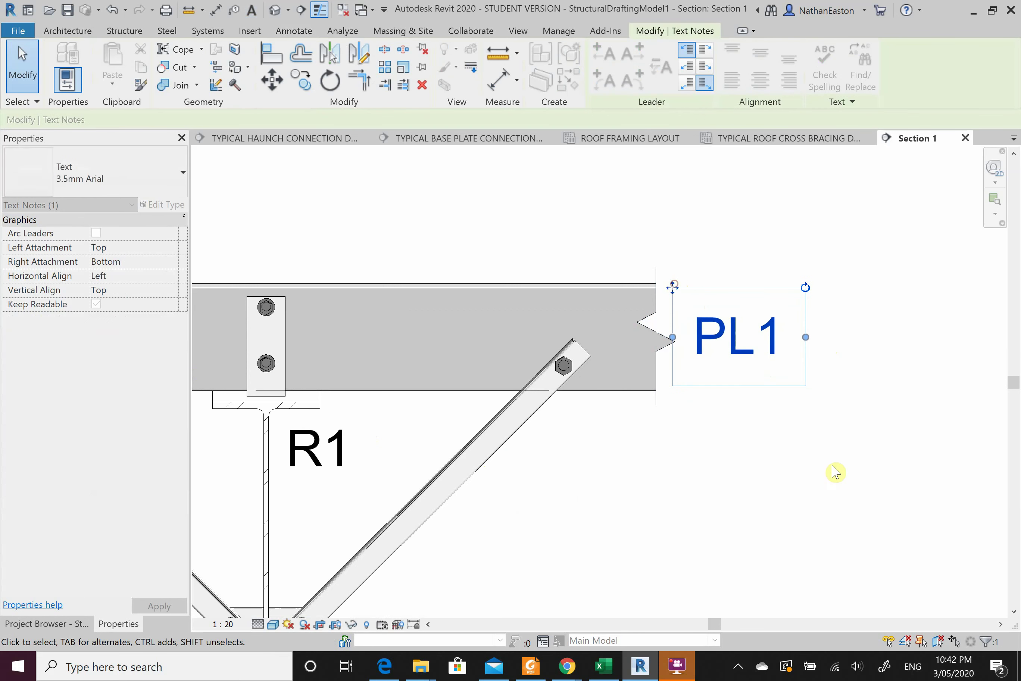
{"action": "left_click", "coordinate": [843, 415]}
Select the purlin cleat plate within the fly brace connection and check its thickness, length and width
{"action": "scroll", "coordinate": [780, 435], "scroll_direction": "down", "scroll_amount": 2}
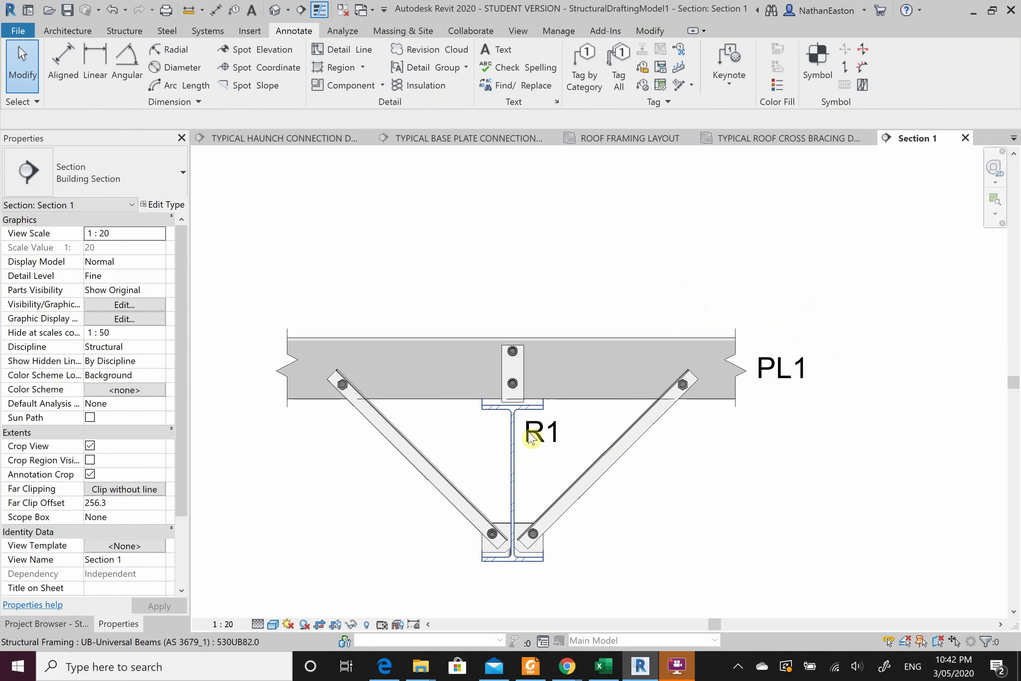
{"action": "scroll", "coordinate": [523, 353], "scroll_direction": "up", "scroll_amount": 1}
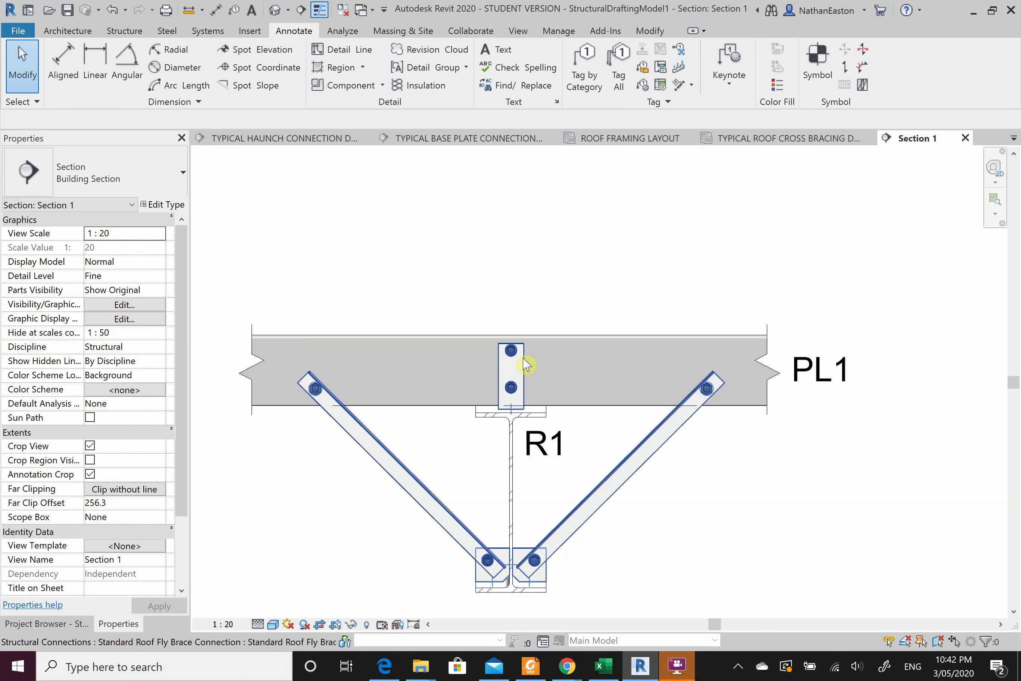
{"action": "key", "text": "Tab"}
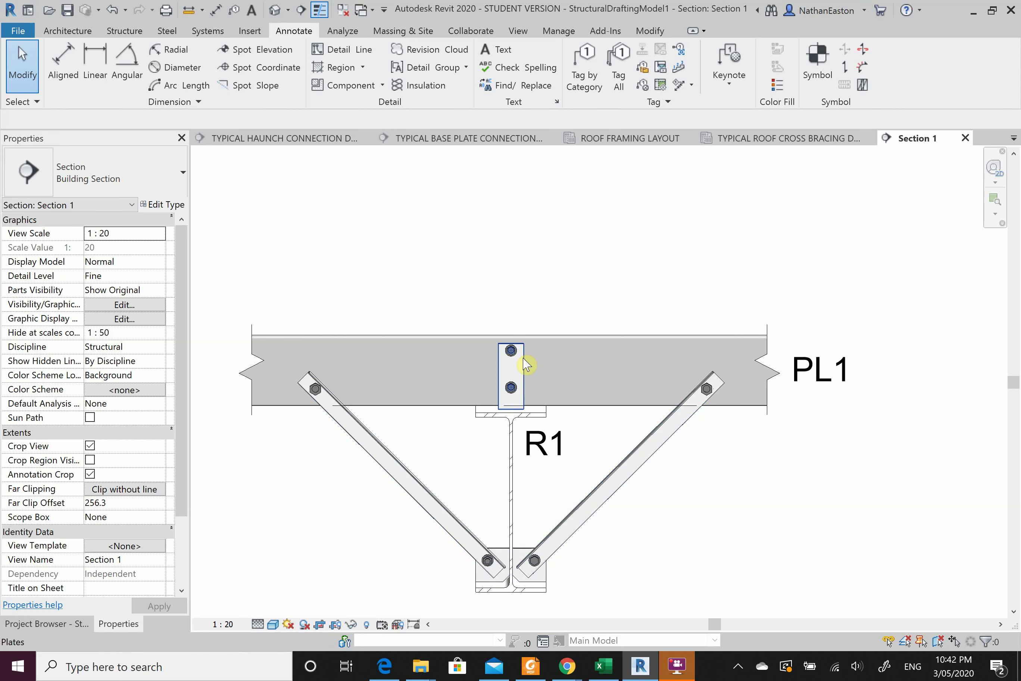
{"action": "left_click", "coordinate": [525, 364]}
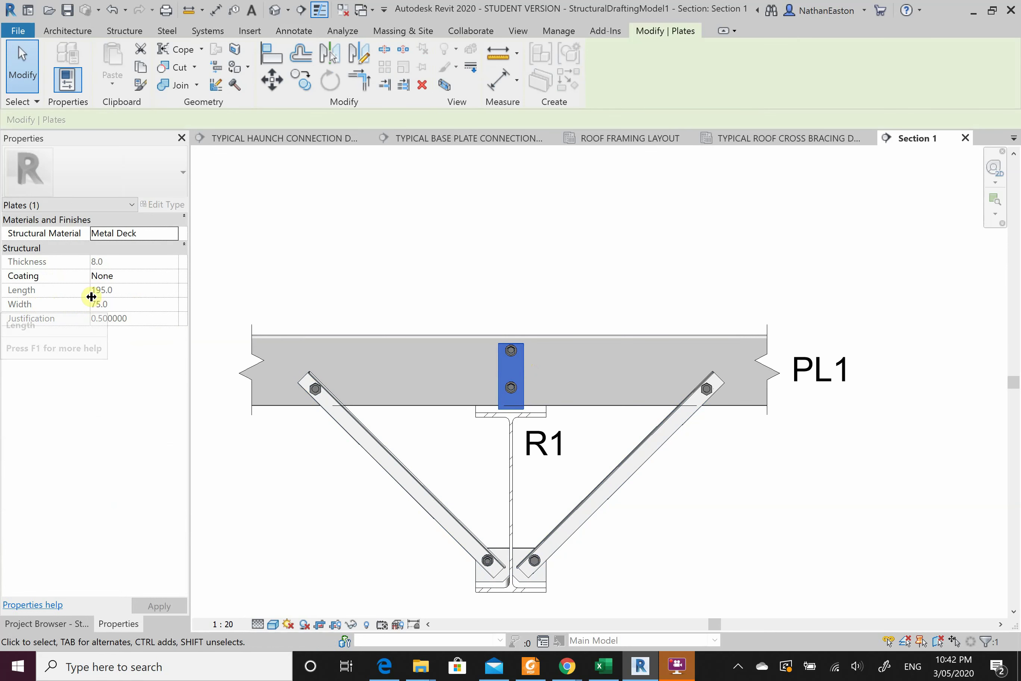
{"action": "left_click", "coordinate": [358, 262]}
{"action": "scroll", "coordinate": [465, 609], "scroll_direction": "down", "scroll_amount": 3}
Place a 2.5mm Arial note above the purlin reading "75x195x8 CLEAT PLATE" with "2M16 8.8/S BOLT" on its second line
{"action": "left_click", "coordinate": [493, 50]}
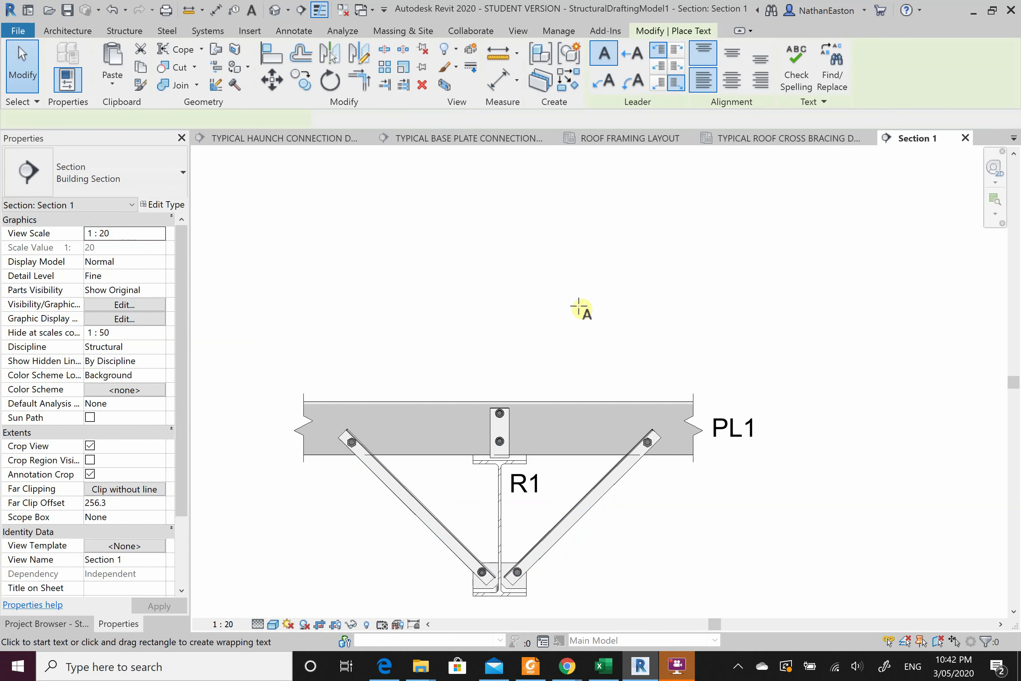
{"action": "left_click", "coordinate": [568, 313]}
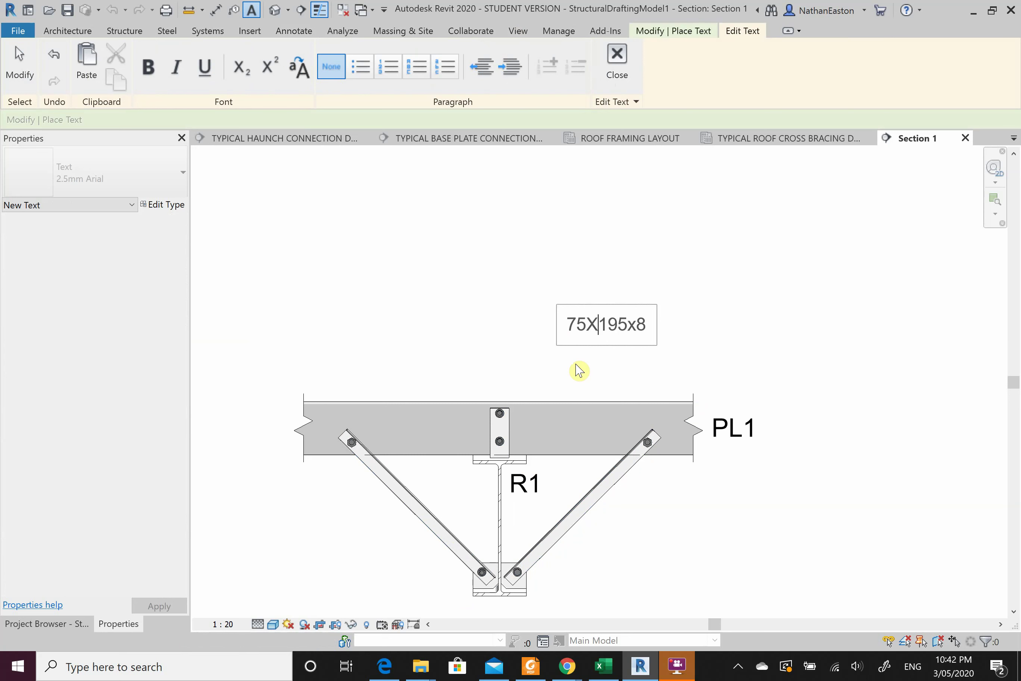
{"action": "key", "text": "BackSpace"}
{"action": "type", "text": "x8 C"}
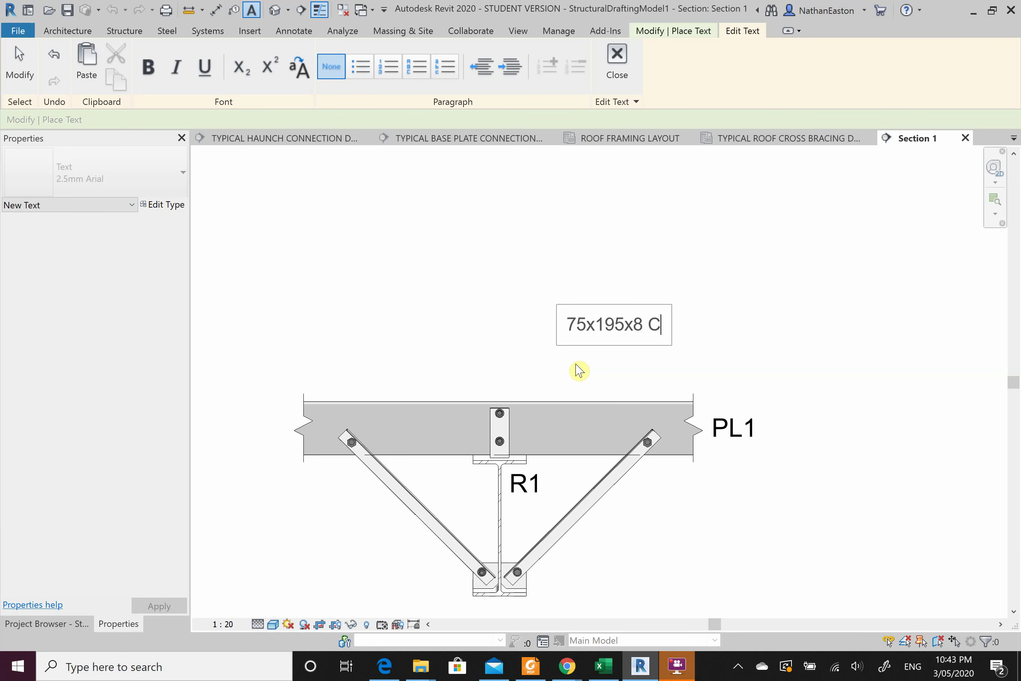
{"action": "type", "text": "LEAT PLATE"}
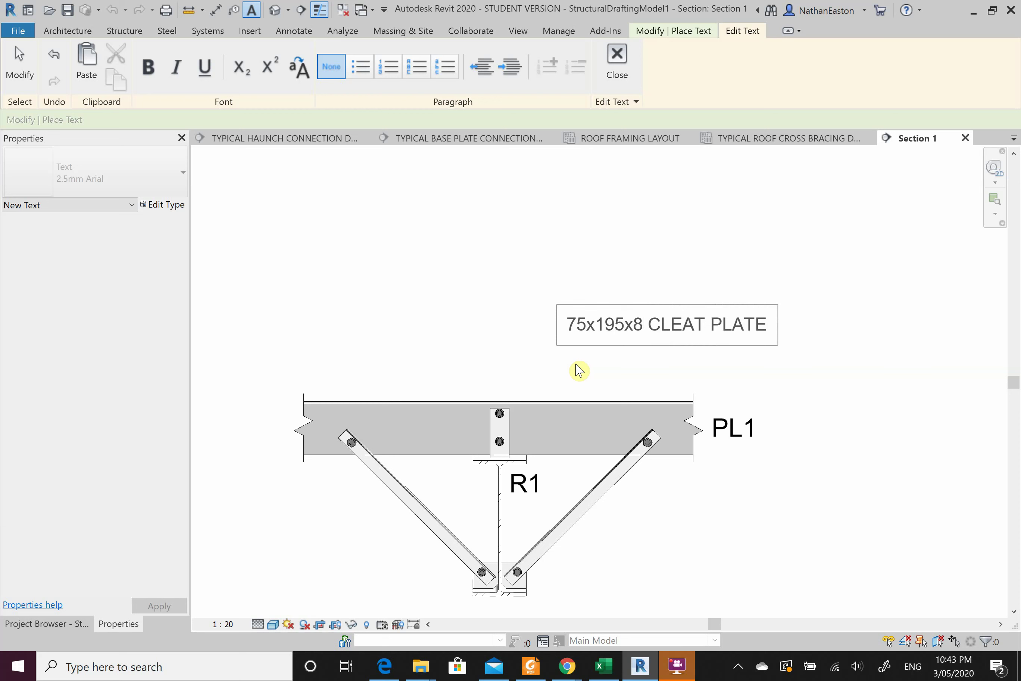
{"action": "key", "text": "Return"}
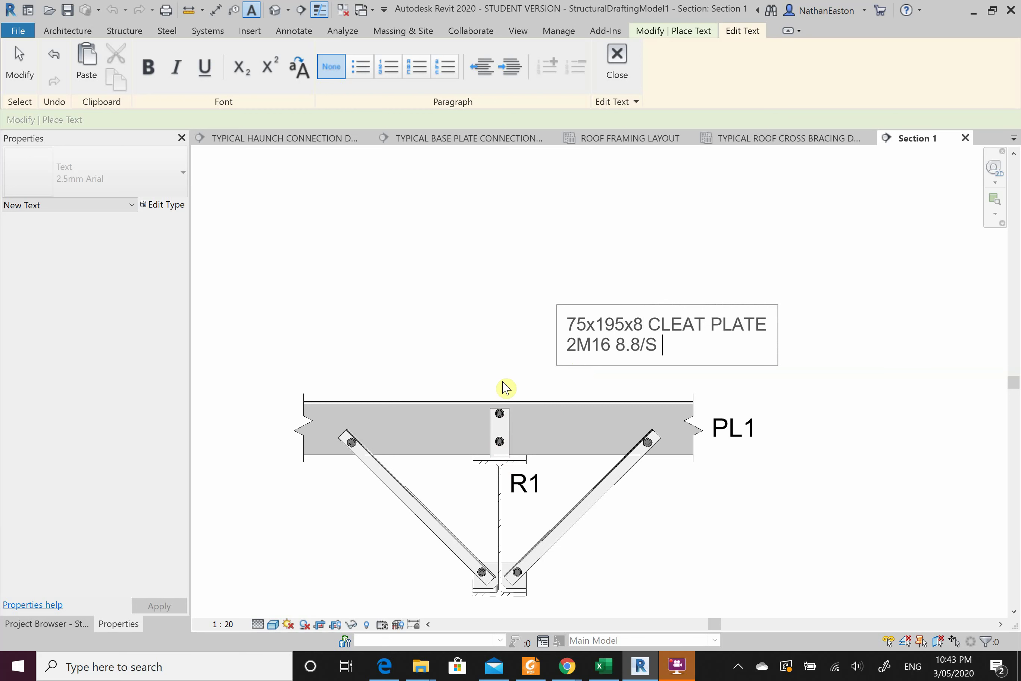
{"action": "left_click", "coordinate": [499, 376]}
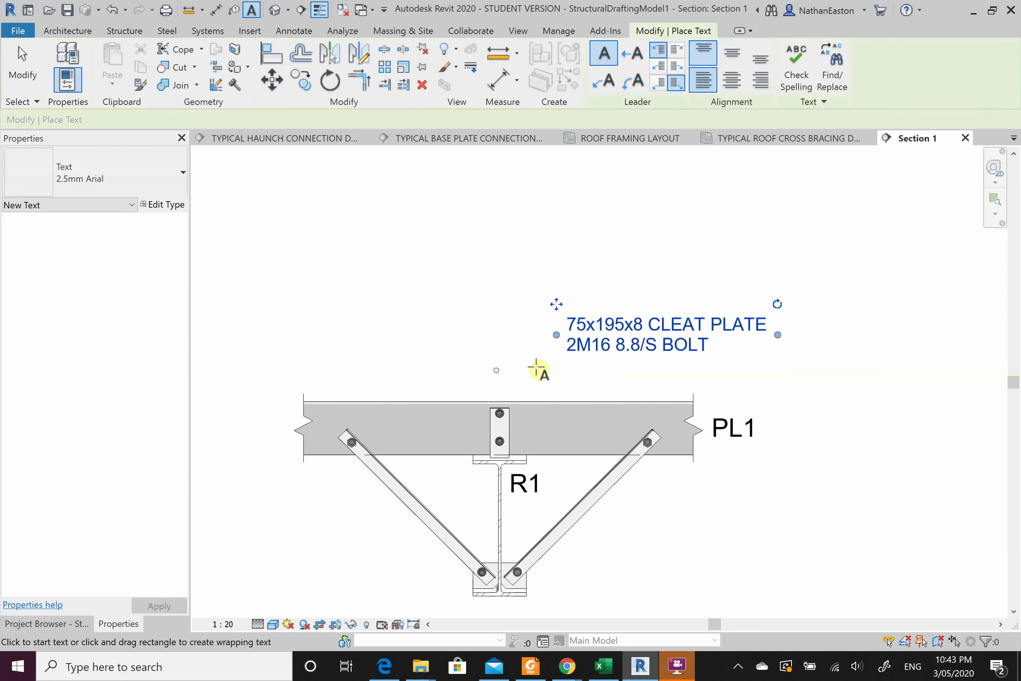
{"action": "key", "text": "Escape"}
{"action": "key", "text": "Escape"}
{"action": "scroll", "coordinate": [497, 424], "scroll_direction": "up", "scroll_amount": 5}
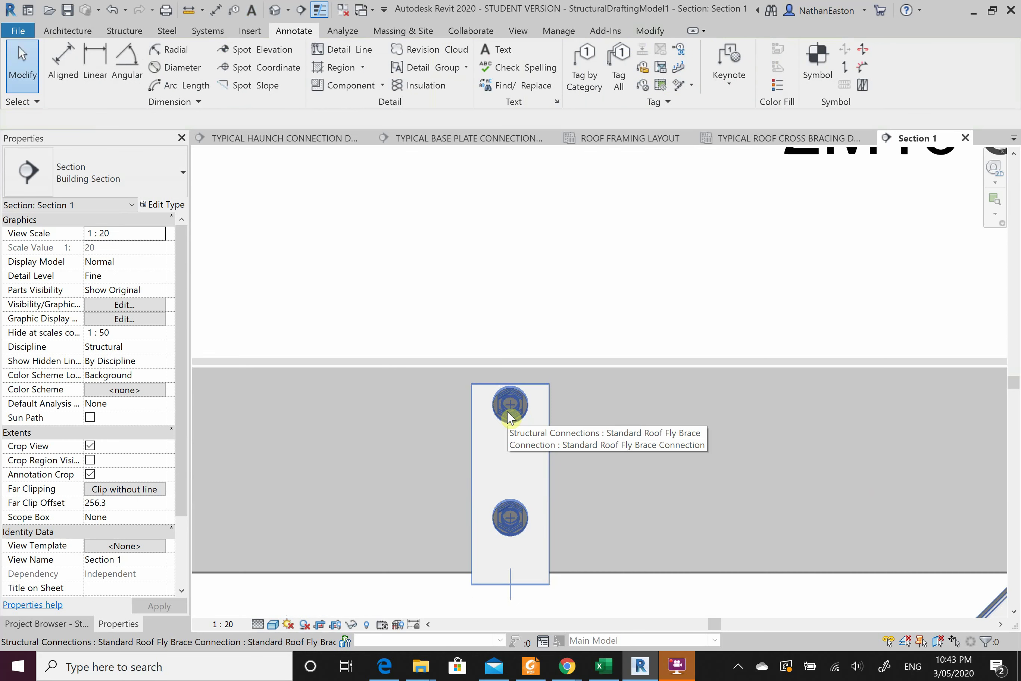
Select the purlin cleat bolts within the fly brace connection and check their grade and diameter
{"action": "key", "text": "Tab"}
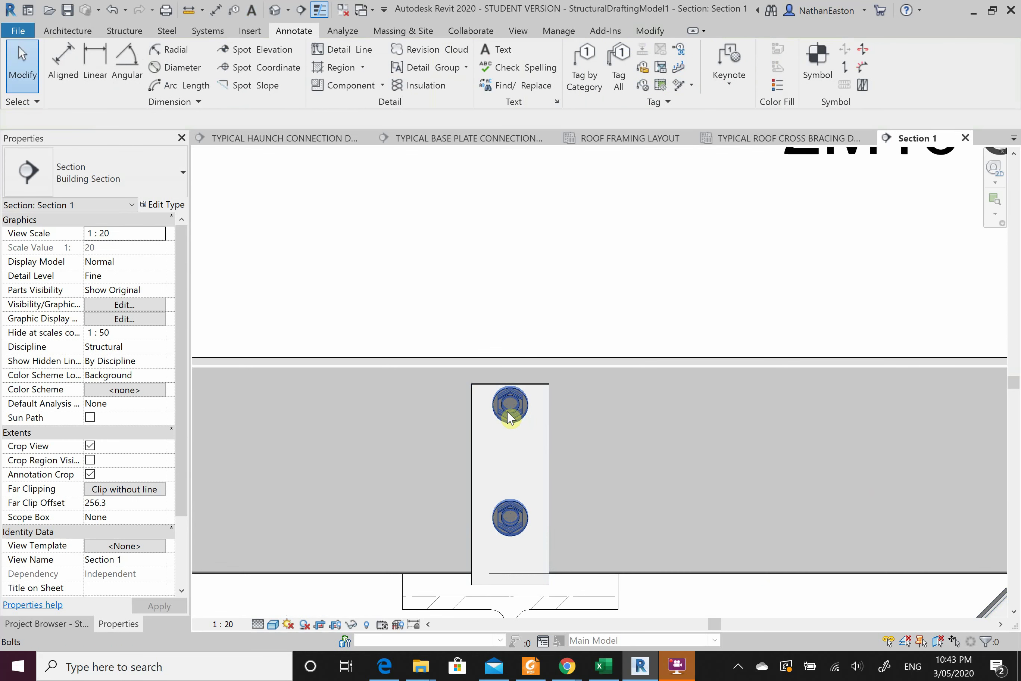
{"action": "left_click", "coordinate": [510, 418]}
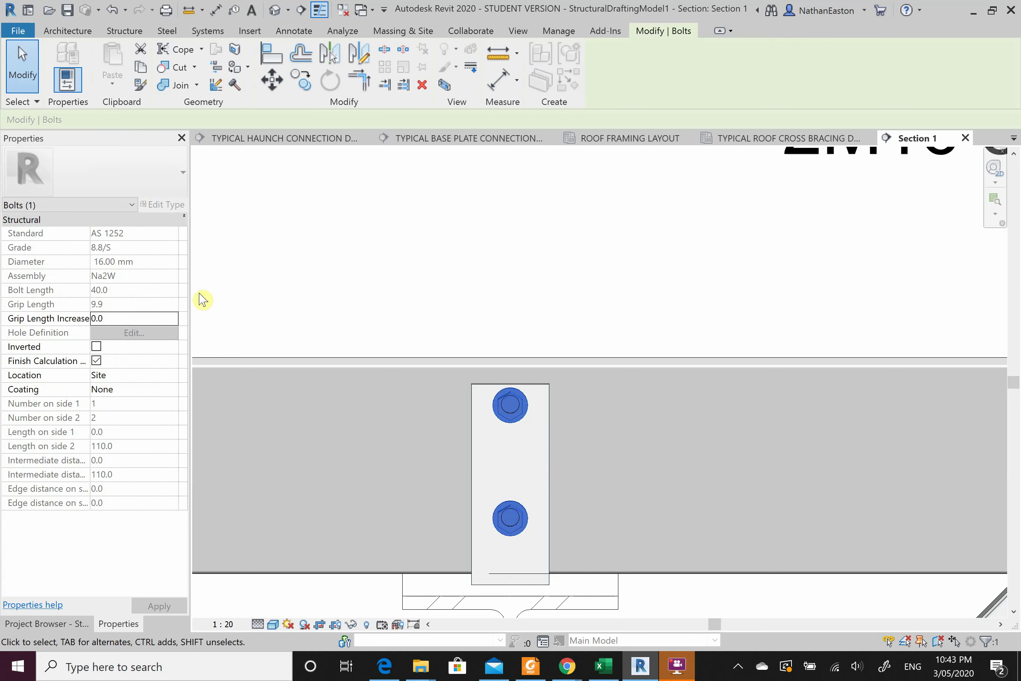
{"action": "key", "text": "Escape"}
Add a left-side straight leader to the cleat plate note, with its arrowhead on the purlin cleat and a horizontal landing beside the text
{"action": "scroll", "coordinate": [395, 336], "scroll_direction": "down", "scroll_amount": 5}
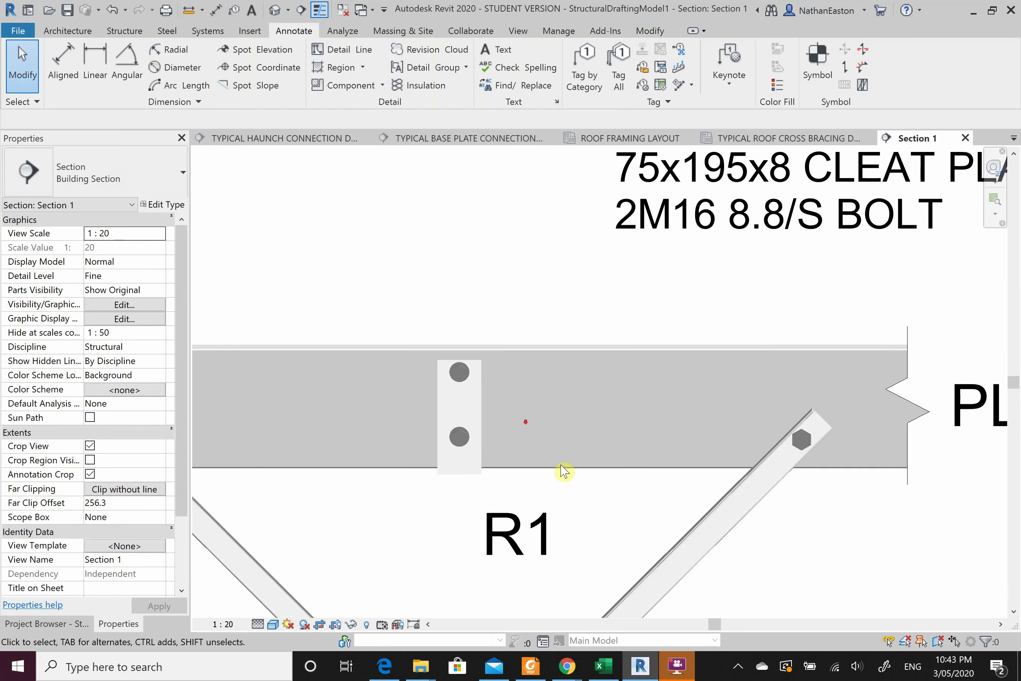
{"action": "left_click", "coordinate": [605, 258]}
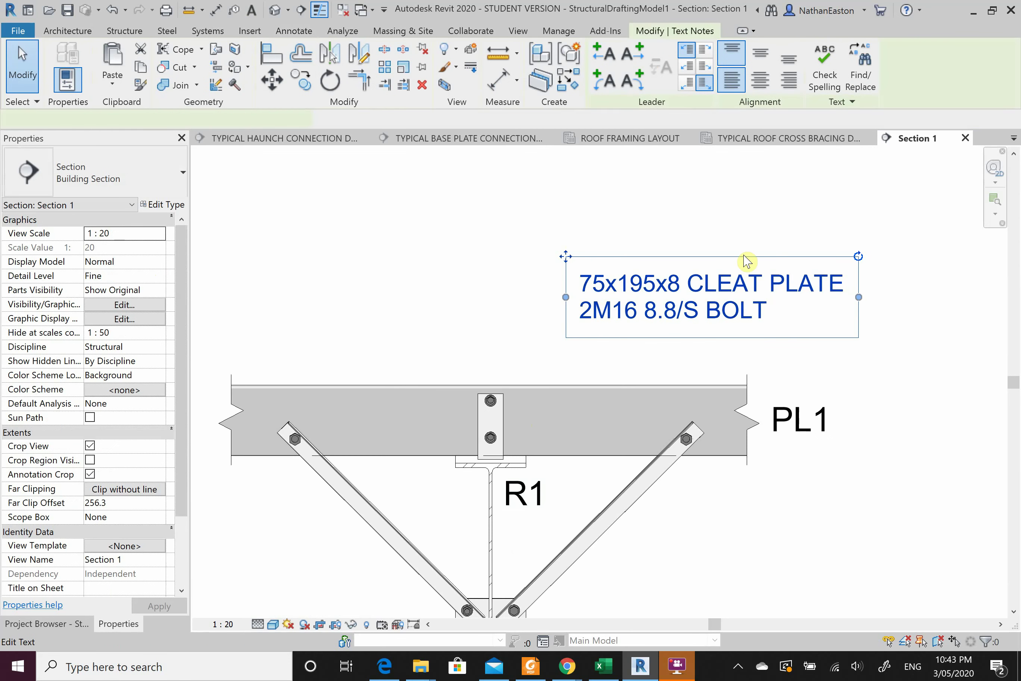
{"action": "scroll", "coordinate": [805, 253], "scroll_direction": "down", "scroll_amount": 1}
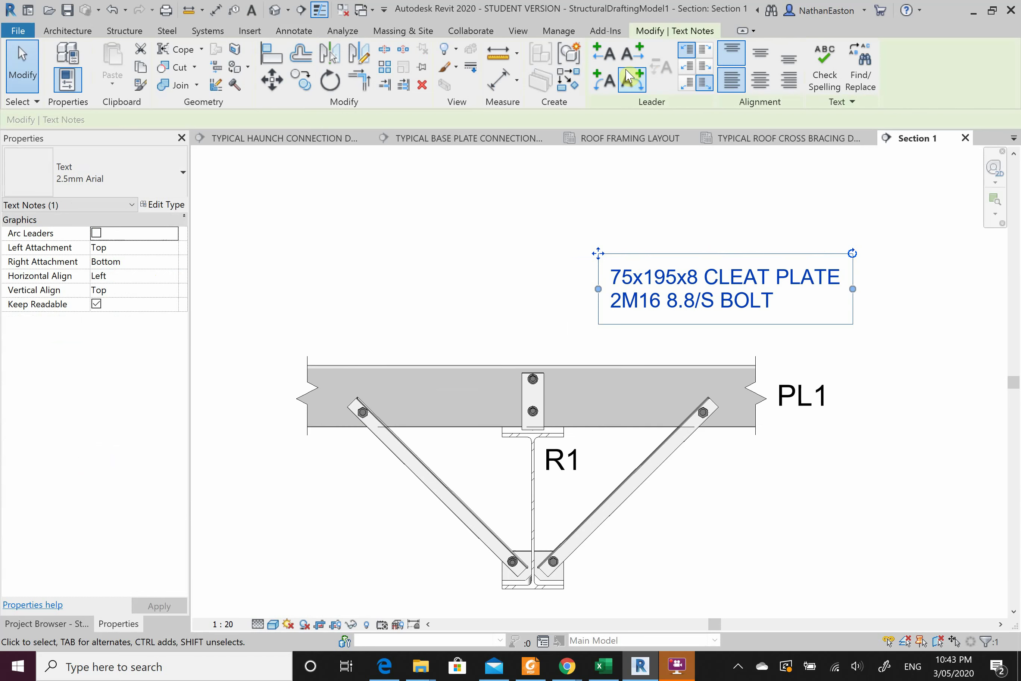
{"action": "left_click", "coordinate": [605, 57]}
{"action": "scroll", "coordinate": [529, 298], "scroll_direction": "up", "scroll_amount": 2}
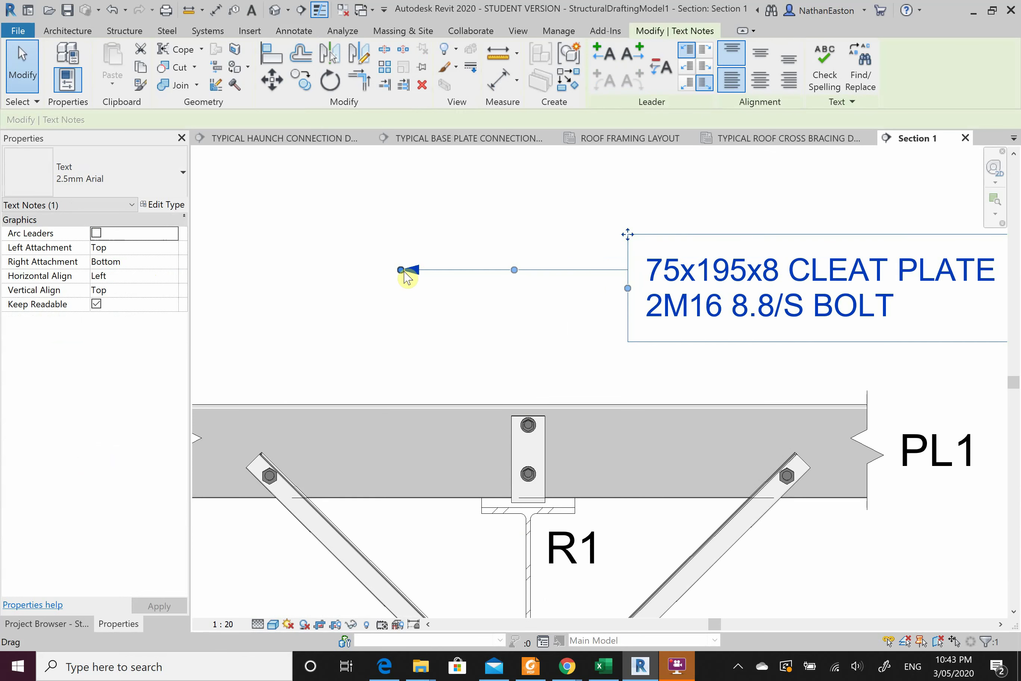
{"action": "left_click_drag", "start_coordinate": [401, 270], "coordinate": [527, 441]}
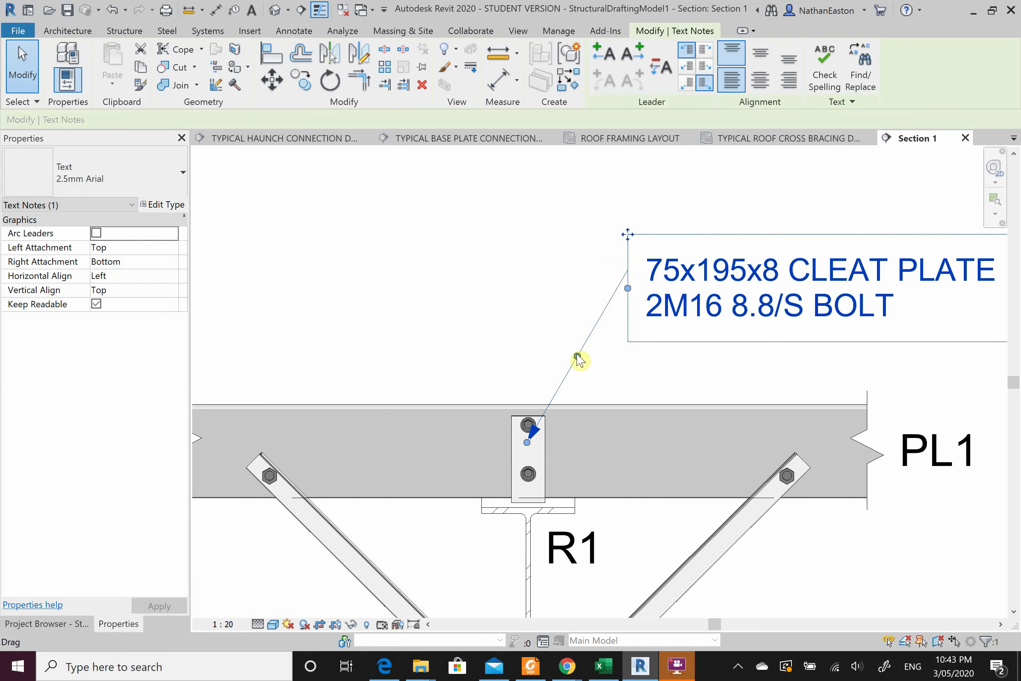
{"action": "left_click_drag", "start_coordinate": [577, 355], "coordinate": [574, 269]}
{"action": "left_click", "coordinate": [532, 264]}
Place a 2.5mm Arial note reading "50x50x3 EA" to the left of the left fly brace, near its lower end
{"action": "scroll", "coordinate": [588, 251], "scroll_direction": "down", "scroll_amount": 3}
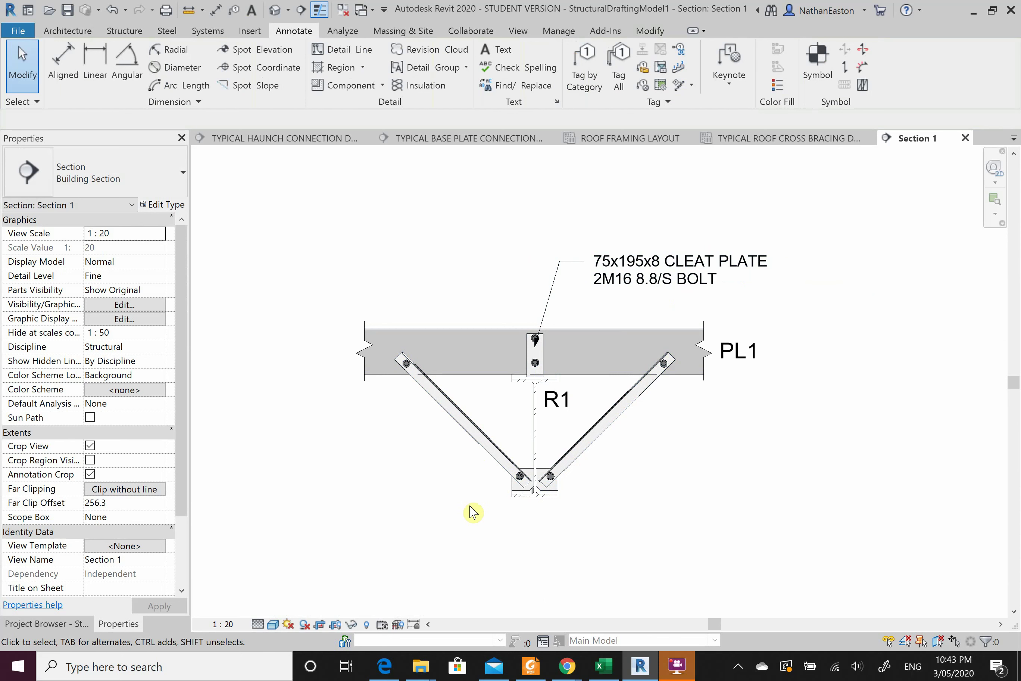
{"action": "key", "text": "t"}
{"action": "key", "text": "x"}
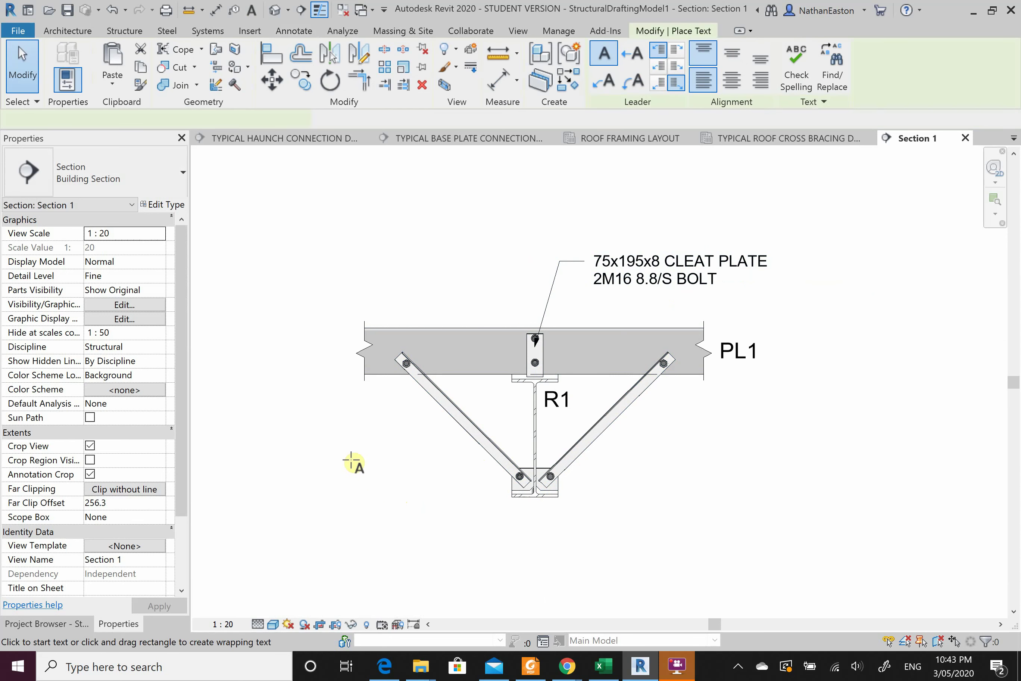
{"action": "left_click", "coordinate": [347, 455]}
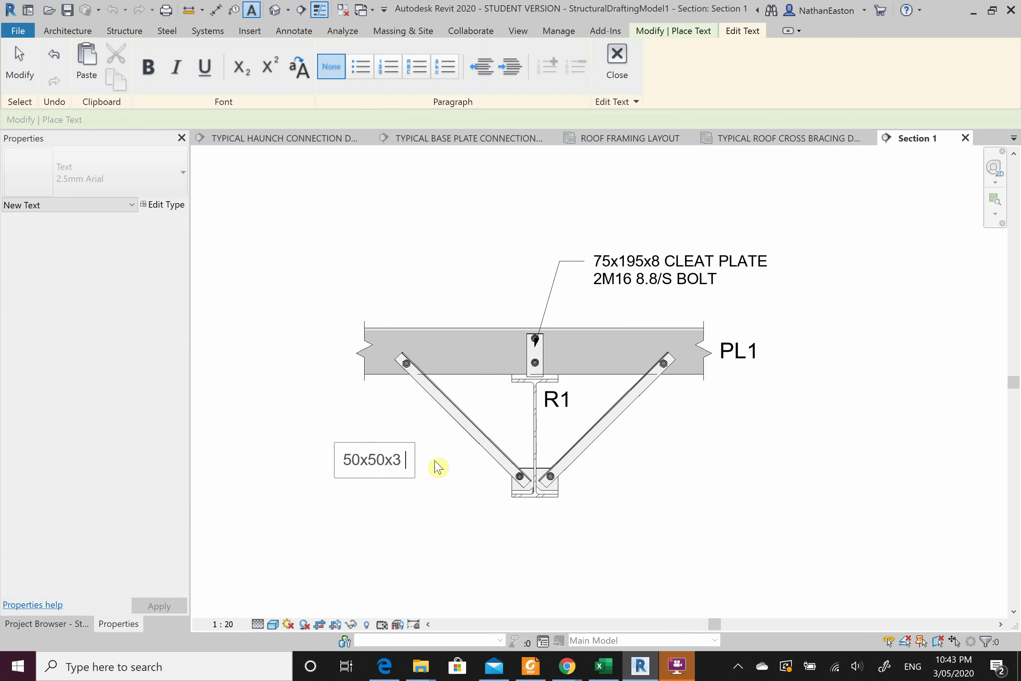
{"action": "left_click", "coordinate": [440, 520]}
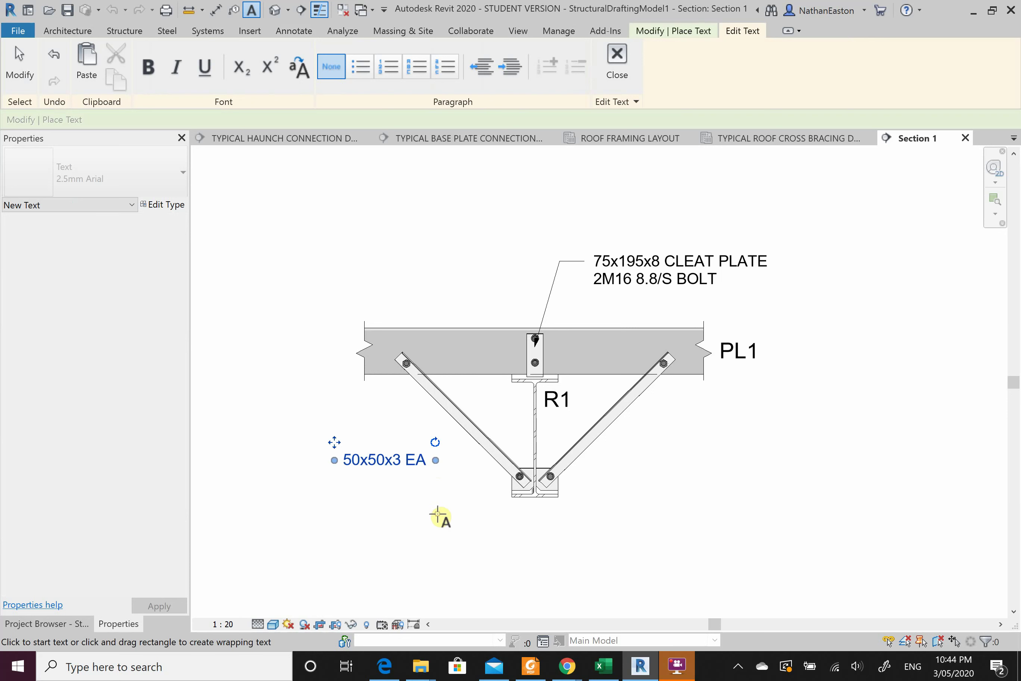
{"action": "key", "text": "Escape"}
Copy the "50x50x3 EA" note horizontally to the right side of the right fly brace
{"action": "left_click", "coordinate": [404, 437]}
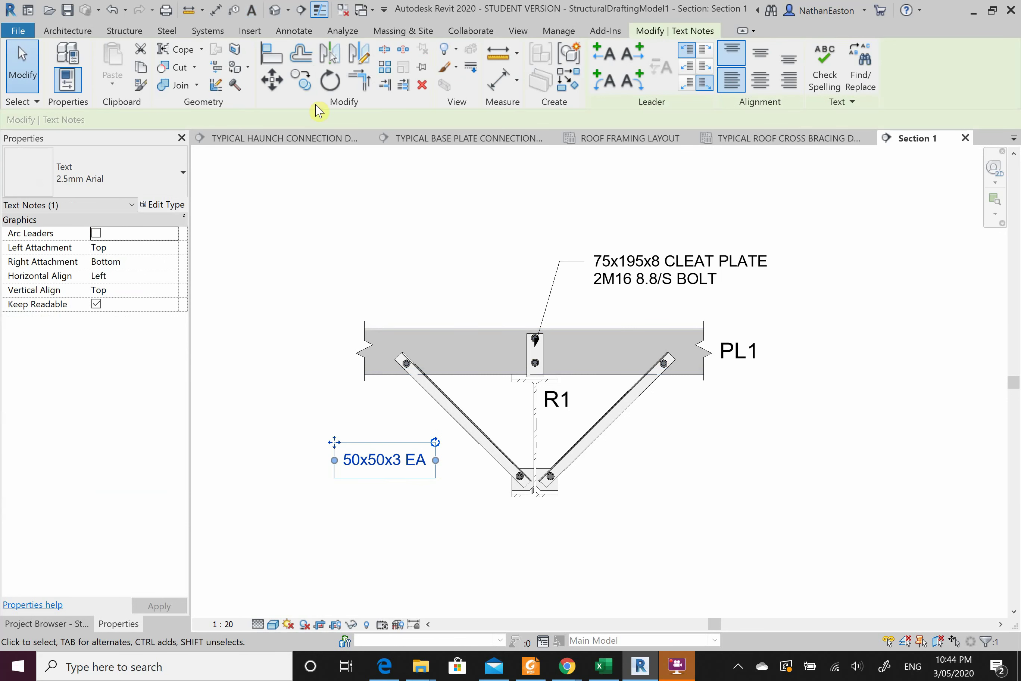
{"action": "left_click", "coordinate": [300, 79]}
{"action": "left_click", "coordinate": [314, 511]}
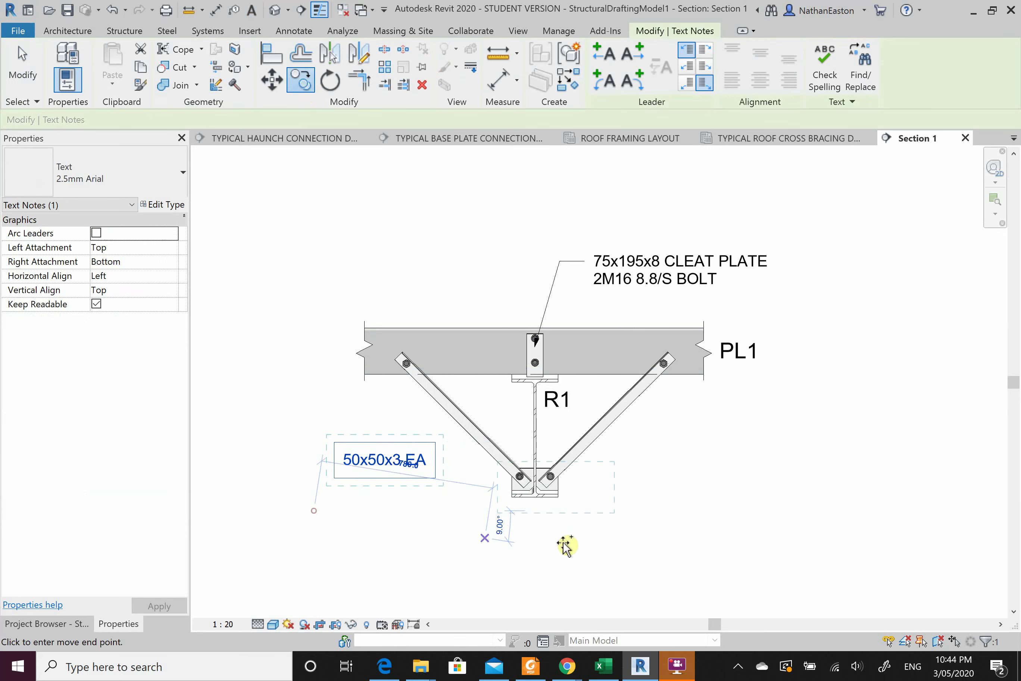
{"action": "left_click", "coordinate": [607, 510]}
{"action": "key", "text": "Escape"}
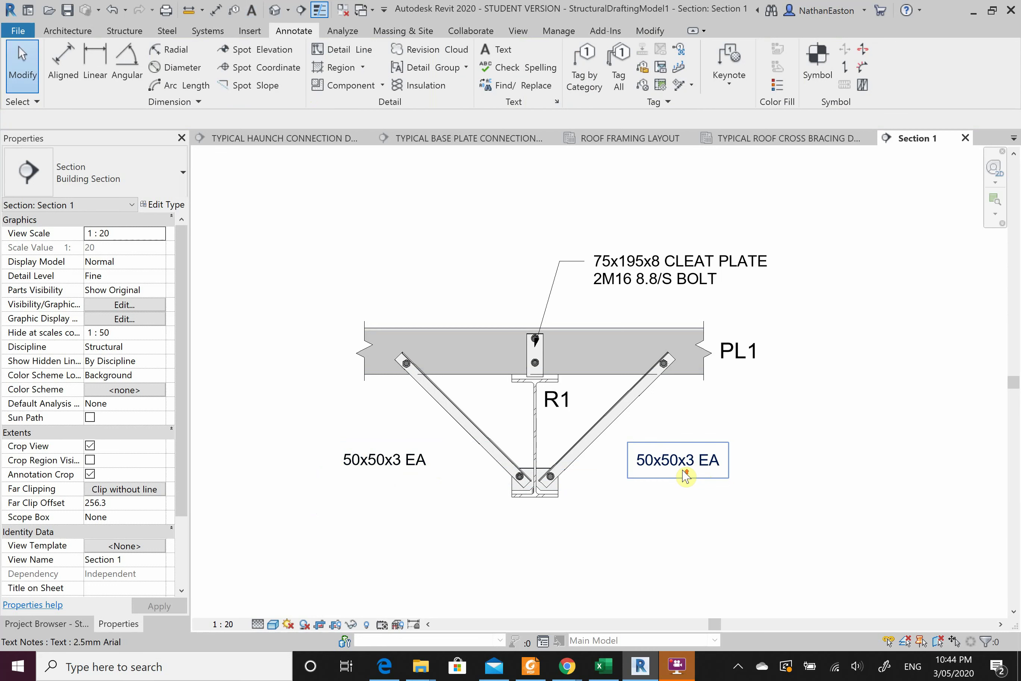
Add a right-side straight leader to the left "50x50x3 EA" note, bent at a horizontal landing and pointing at the left fly brace
{"action": "scroll", "coordinate": [689, 472], "scroll_direction": "up", "scroll_amount": 2}
{"action": "left_click", "coordinate": [686, 470]}
{"action": "left_click", "coordinate": [651, 414]}
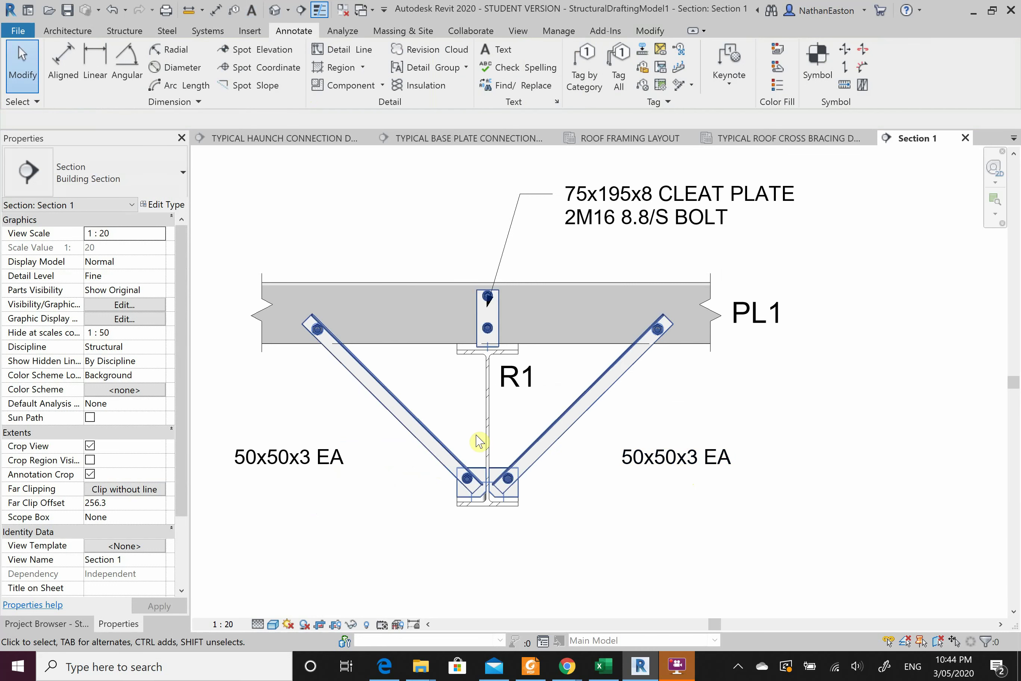
{"action": "left_click", "coordinate": [330, 456]}
{"action": "left_click", "coordinate": [643, 57]}
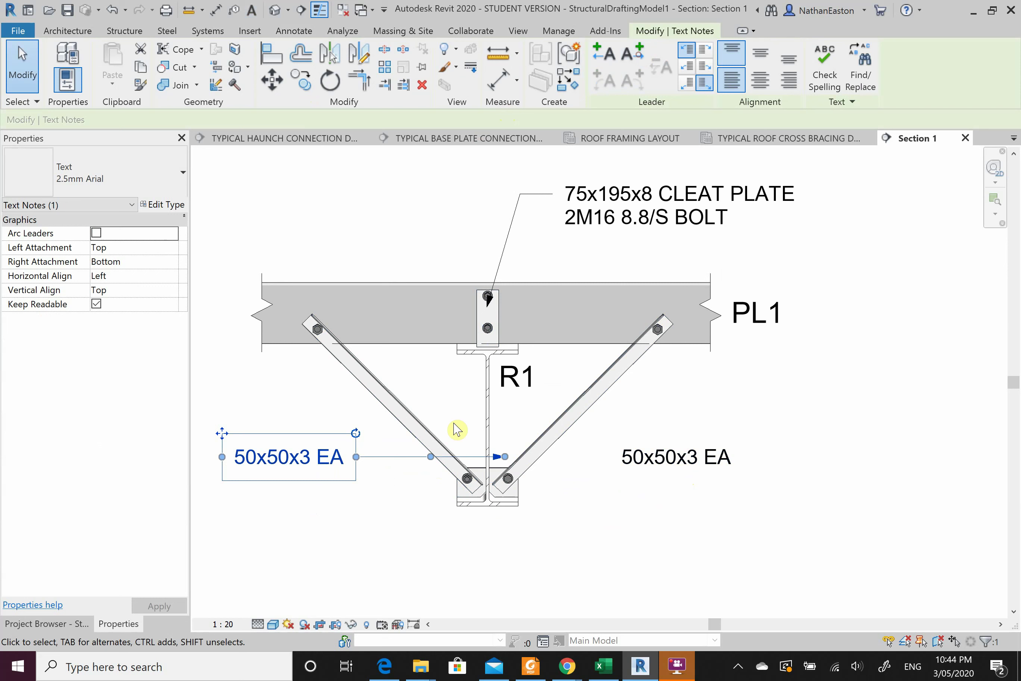
{"action": "mouse_move", "coordinate": [504, 457]}
{"action": "left_mouse_down"}
{"action": "mouse_move", "coordinate": [399, 425]}
{"action": "mouse_move", "coordinate": [381, 457]}
{"action": "left_mouse_up"}
{"action": "left_click", "coordinate": [383, 502]}
Add a left-side straight leader to the right "50x50x3 EA" note, bent at a horizontal landing and pointing at the right fly brace
{"action": "left_click", "coordinate": [676, 481]}
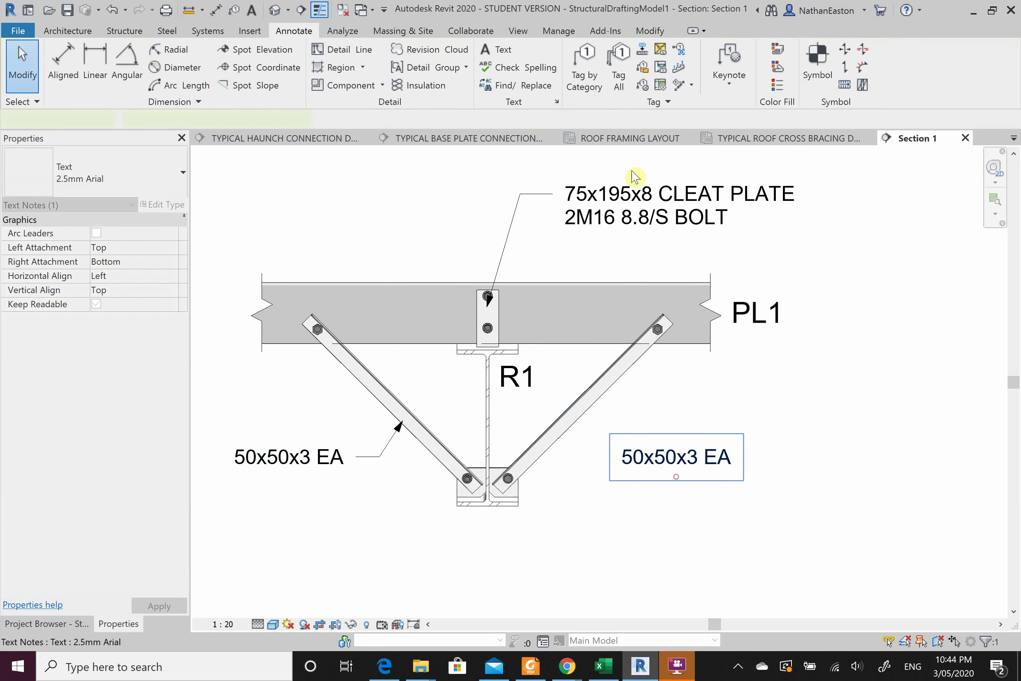
{"action": "left_click", "coordinate": [602, 53]}
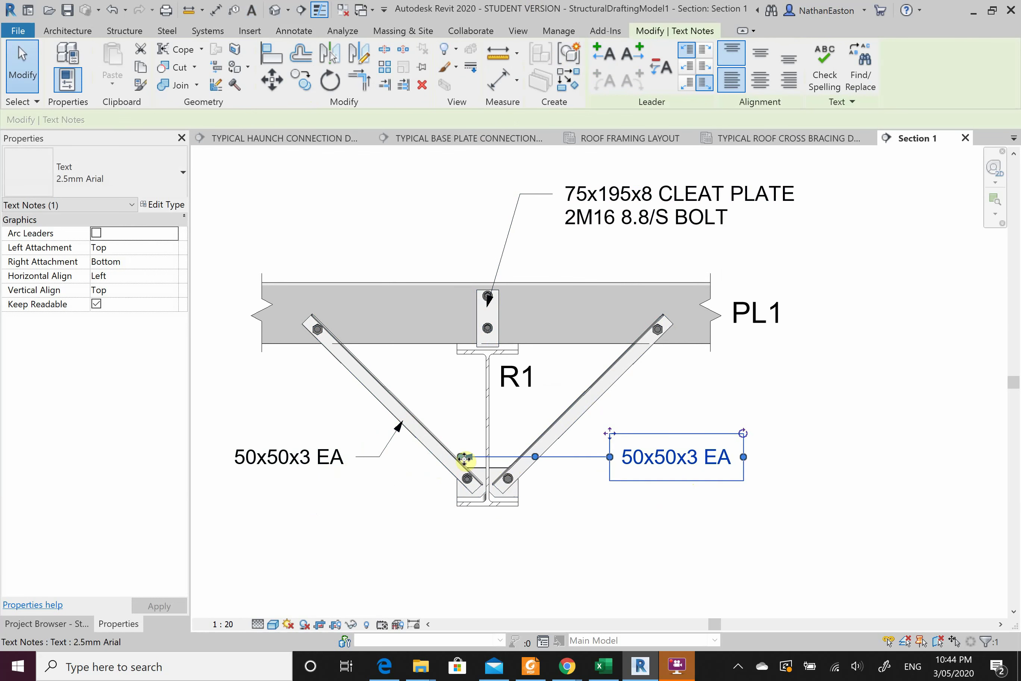
{"action": "left_click_drag", "start_coordinate": [462, 457], "coordinate": [574, 421]}
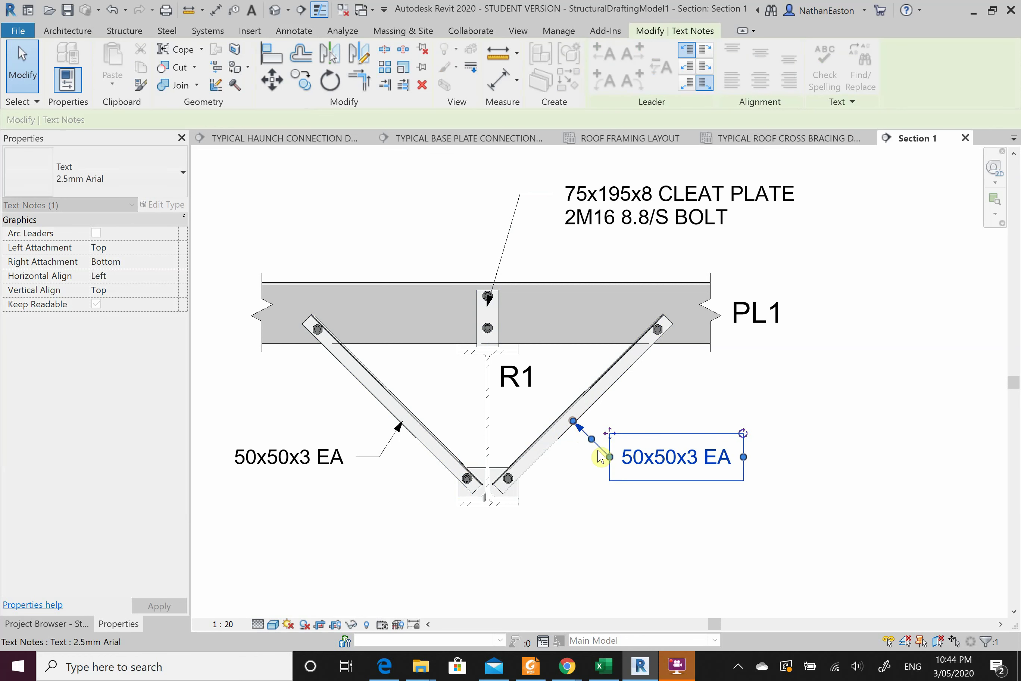
{"action": "left_click", "coordinate": [595, 507]}
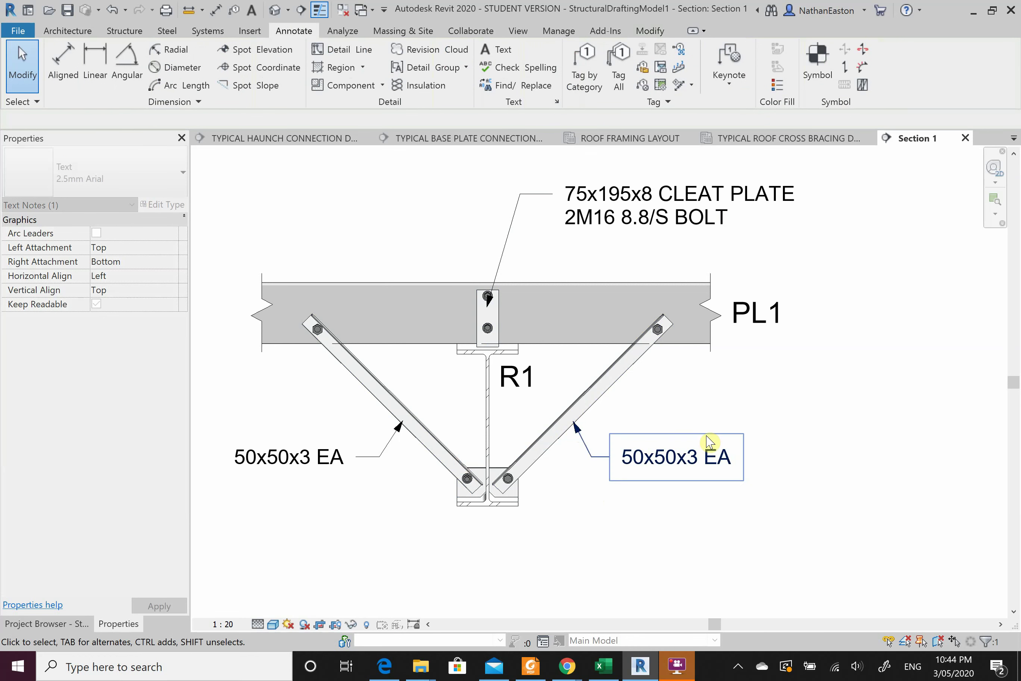
Select the lower left plate and its bolt within the fly brace connection and check the plate's thickness and the bolt's grade and diameter
{"action": "scroll", "coordinate": [510, 464], "scroll_direction": "up", "scroll_amount": 1}
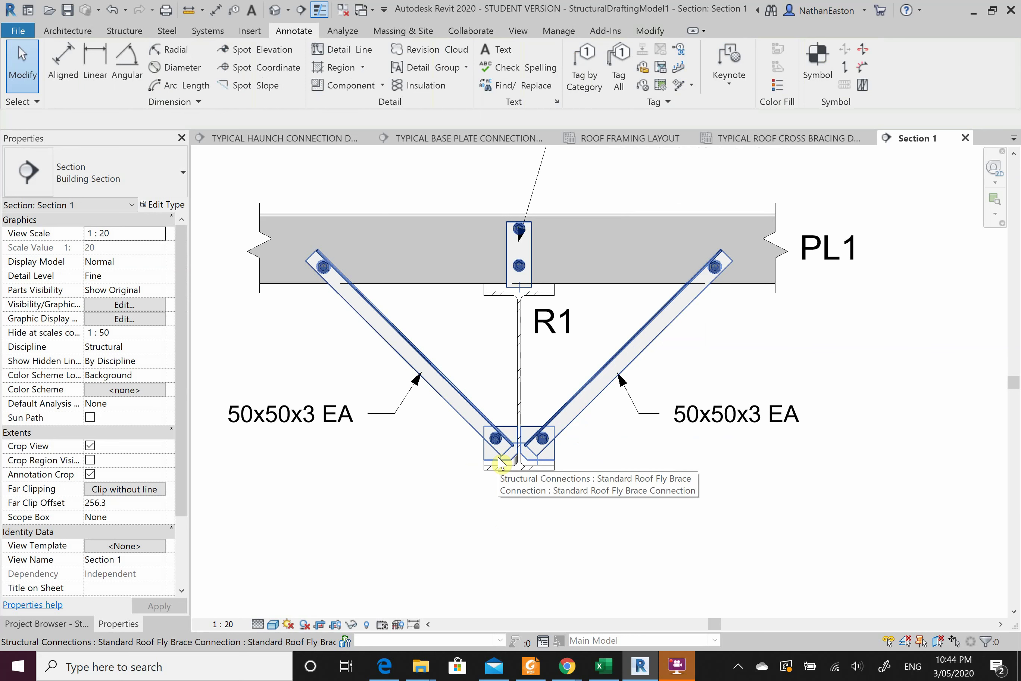
{"action": "key", "text": "Tab"}
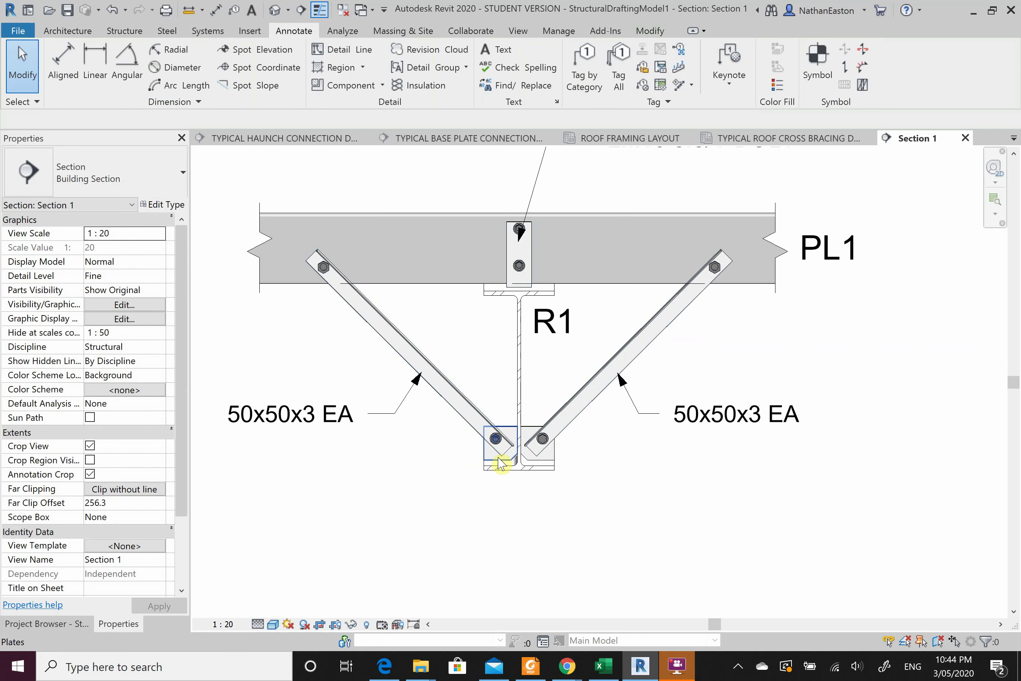
{"action": "left_click", "coordinate": [499, 462]}
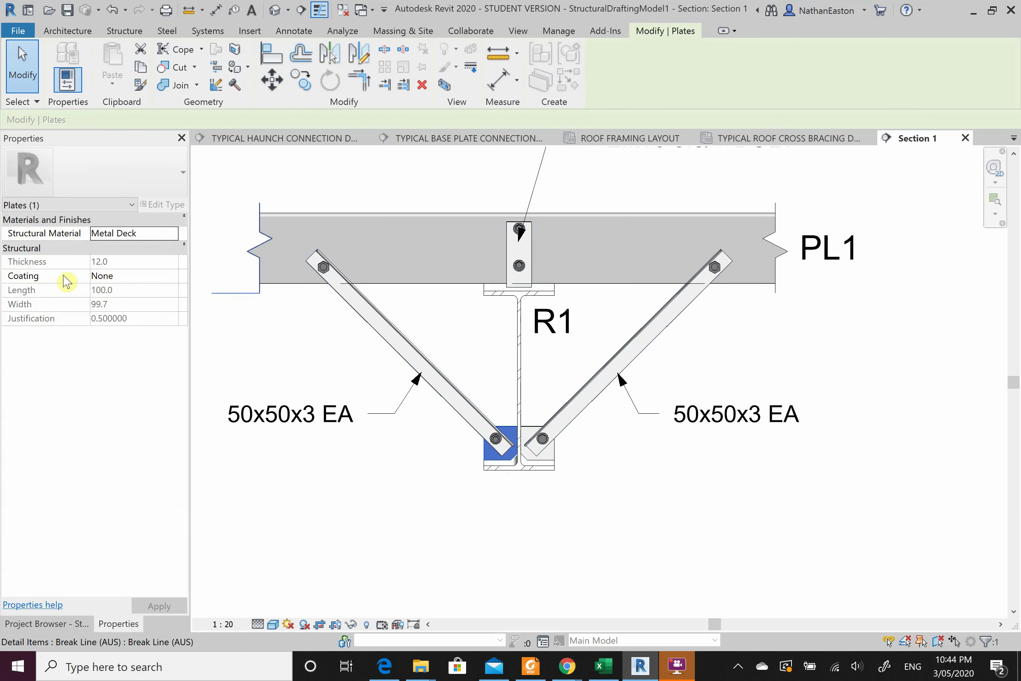
{"action": "left_click", "coordinate": [417, 473]}
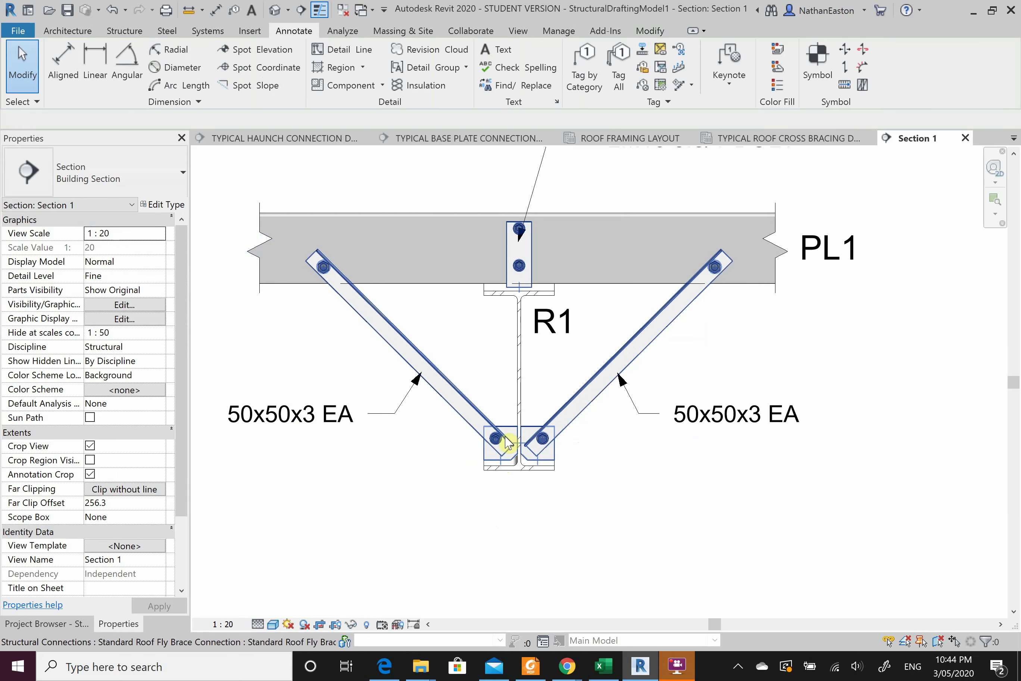
{"action": "key", "text": "Tab"}
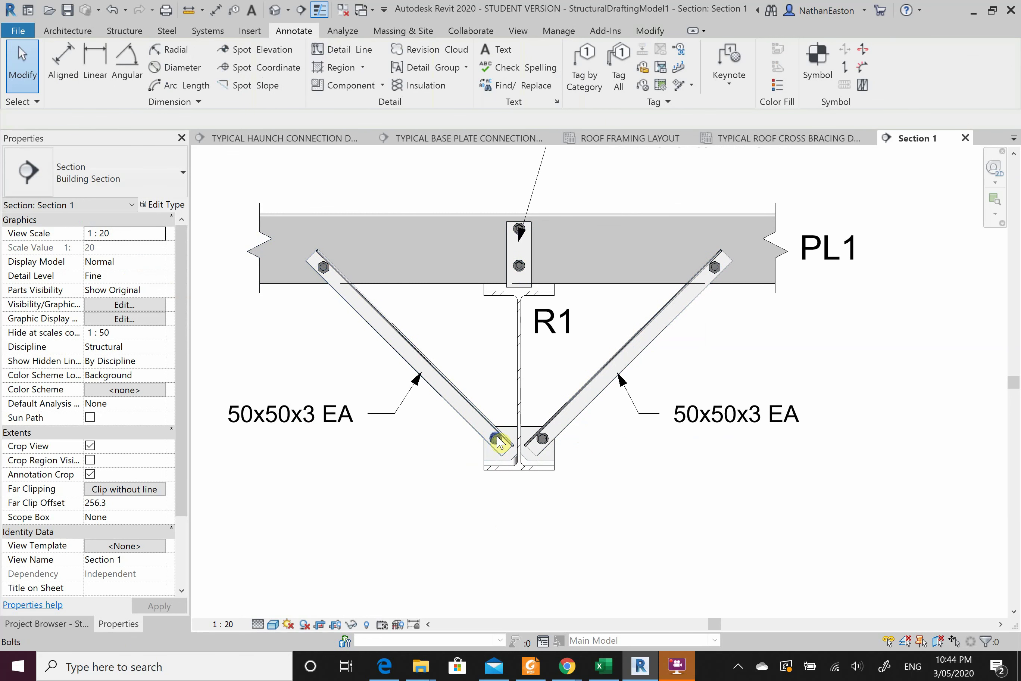
{"action": "left_click", "coordinate": [496, 439]}
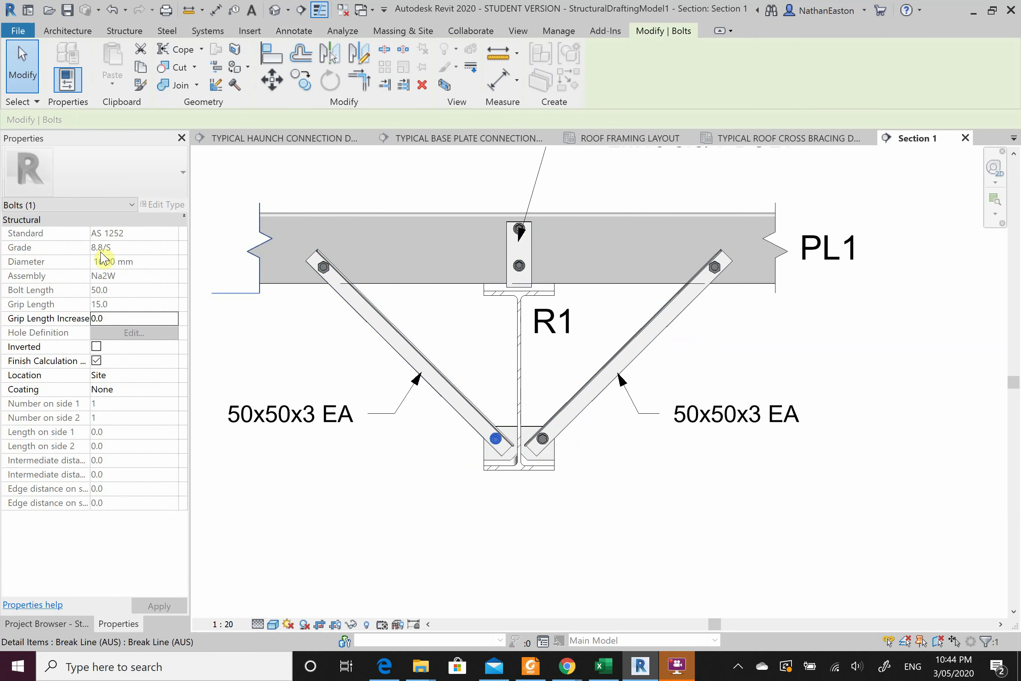
{"action": "left_click", "coordinate": [387, 466]}
Place a 2.5mm Arial note below the left brace reading "12mm PLATE" with "2M16 8.8/S BOLTS" on its second line
{"action": "scroll", "coordinate": [640, 400], "scroll_direction": "down", "scroll_amount": 2}
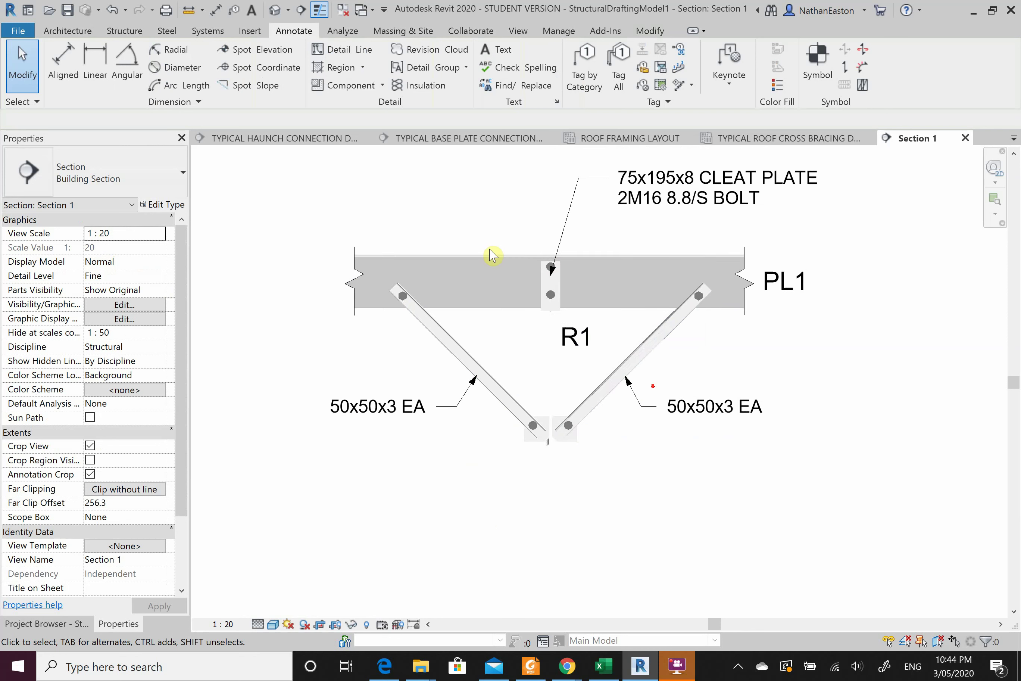
{"action": "key", "text": "t"}
{"action": "key", "text": "x"}
{"action": "left_click", "coordinate": [386, 486]}
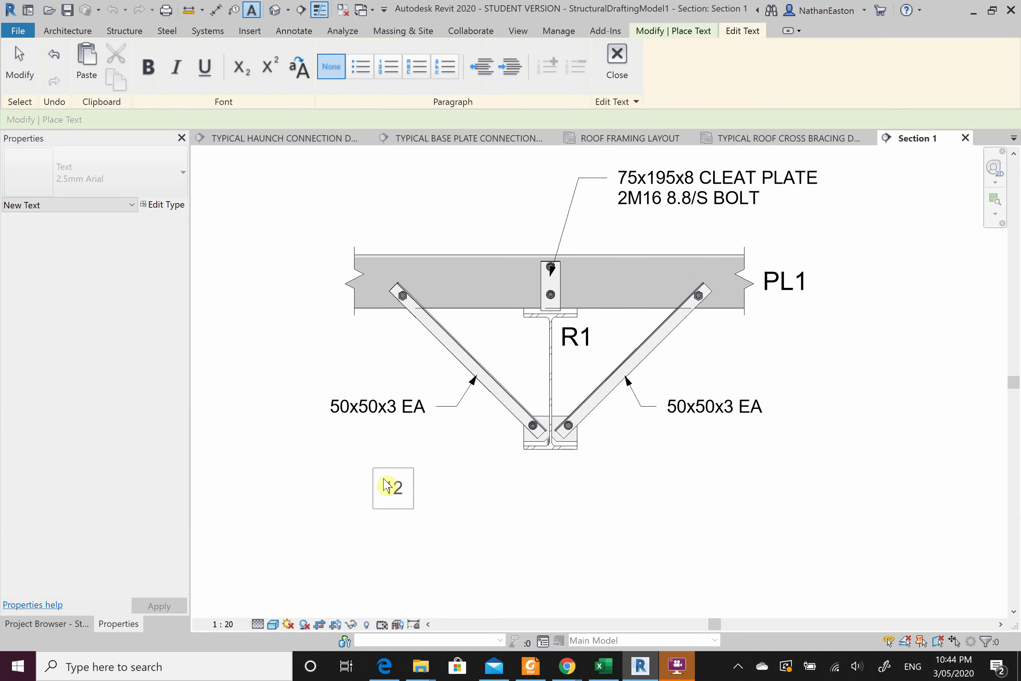
{"action": "type", "text": "12MM"}
{"action": "key", "text": "BackSpace"}
{"action": "key", "text": "BackSpace"}
{"action": "type", "text": "mm PLAT"}
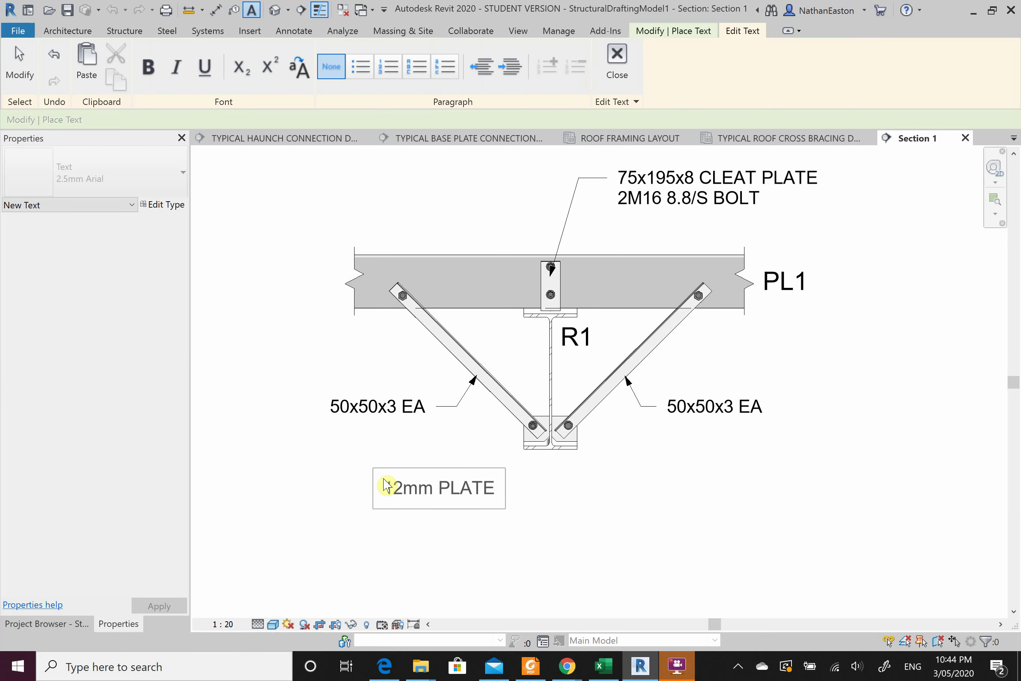
{"action": "type", "text": "E"}
{"action": "key", "text": "Return"}
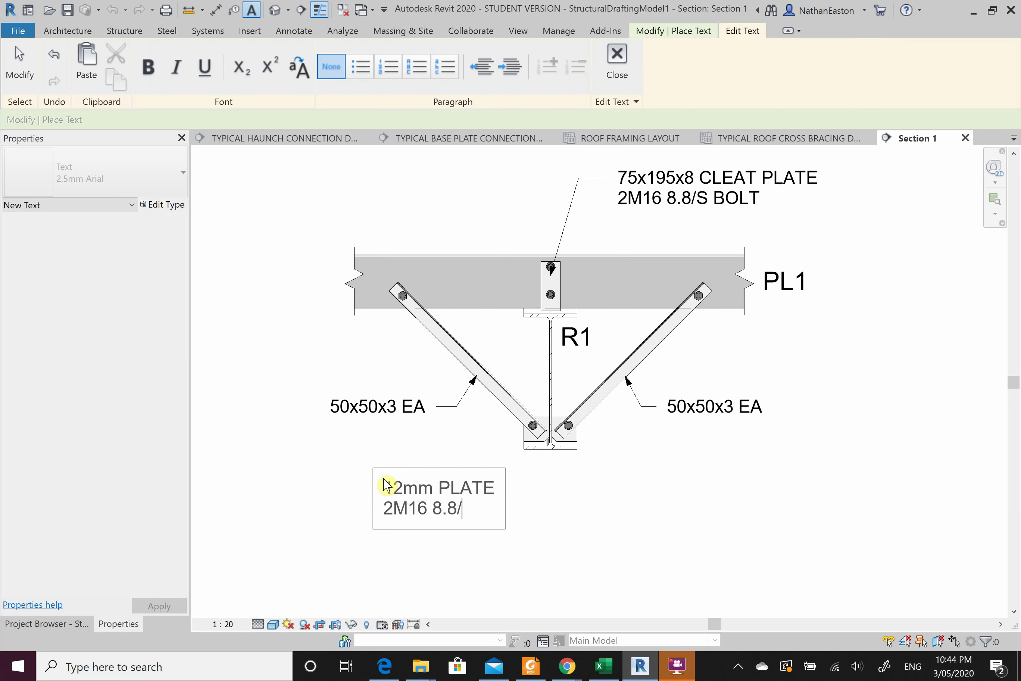
{"action": "type", "text": "2M16 8.8/S BOLTS"}
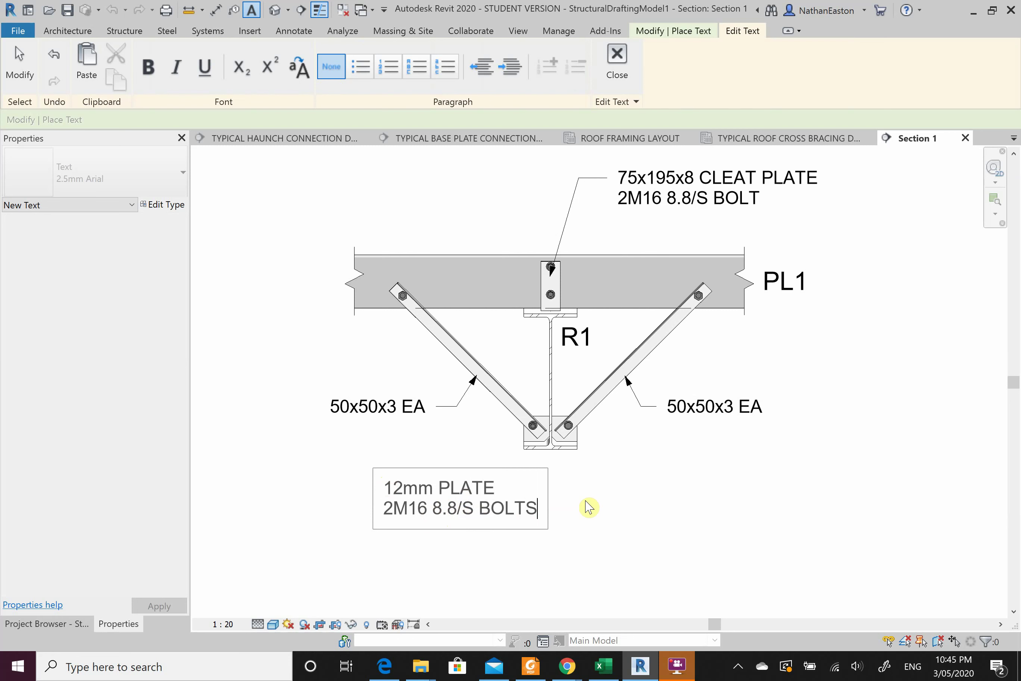
{"action": "left_click", "coordinate": [587, 506]}
{"action": "key", "text": "Escape"}
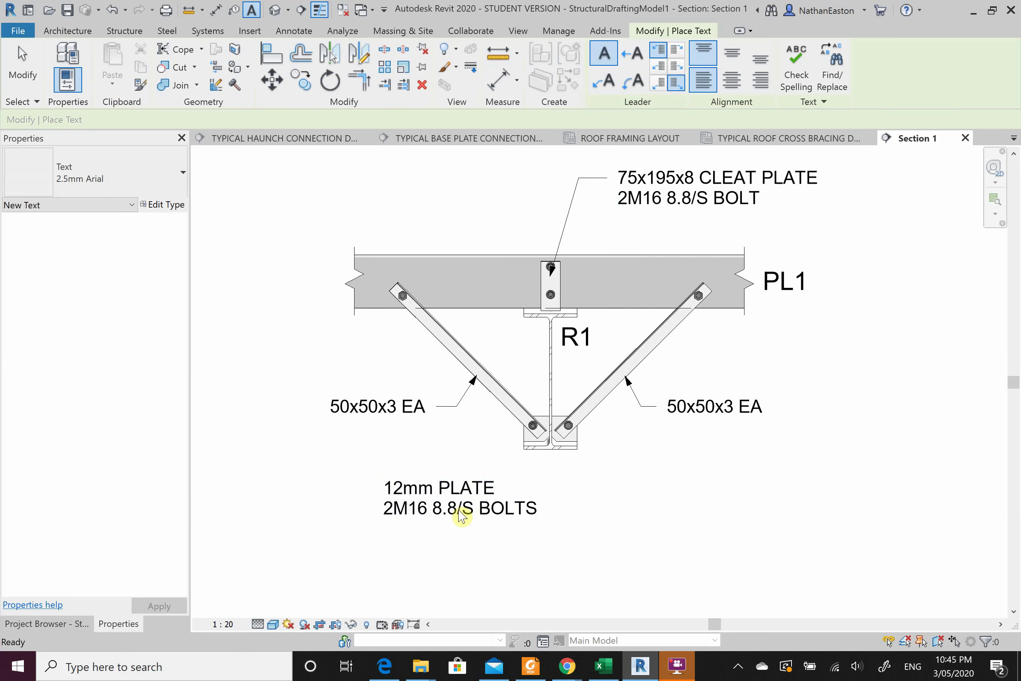
{"action": "key", "text": "Escape"}
Shift the "12mm PLATE / 2M16 8.8/S BOLTS" note further left and add a right-side straight leader with a horizontal landing, pointing at the lower left plate
{"action": "left_click", "coordinate": [458, 509]}
{"action": "left_click", "coordinate": [632, 52]}
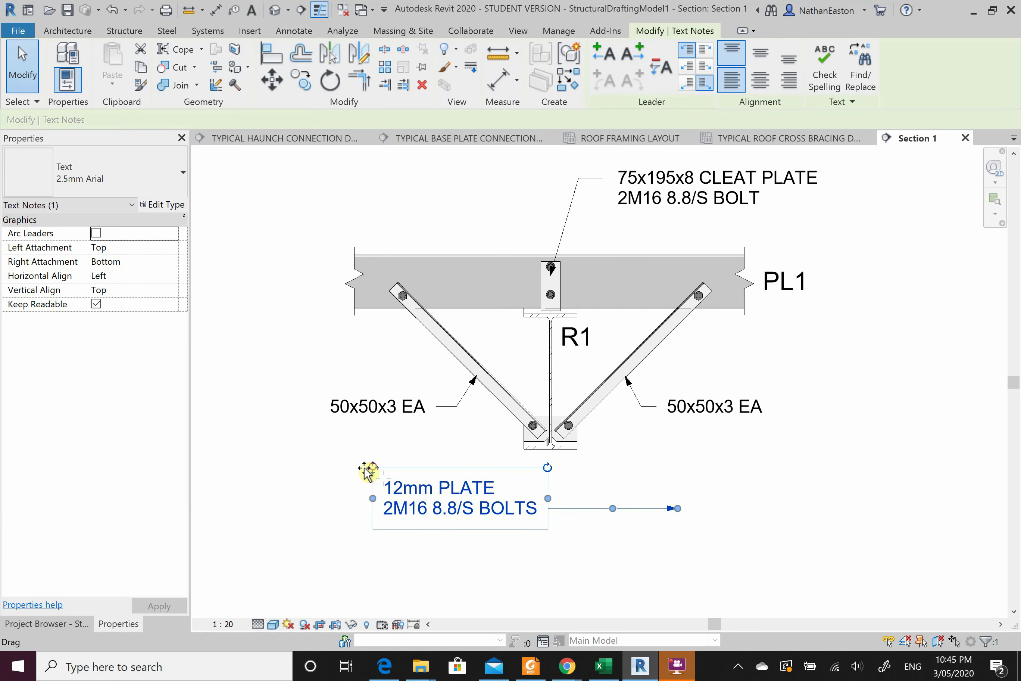
{"action": "left_click_drag", "start_coordinate": [370, 468], "coordinate": [299, 468]}
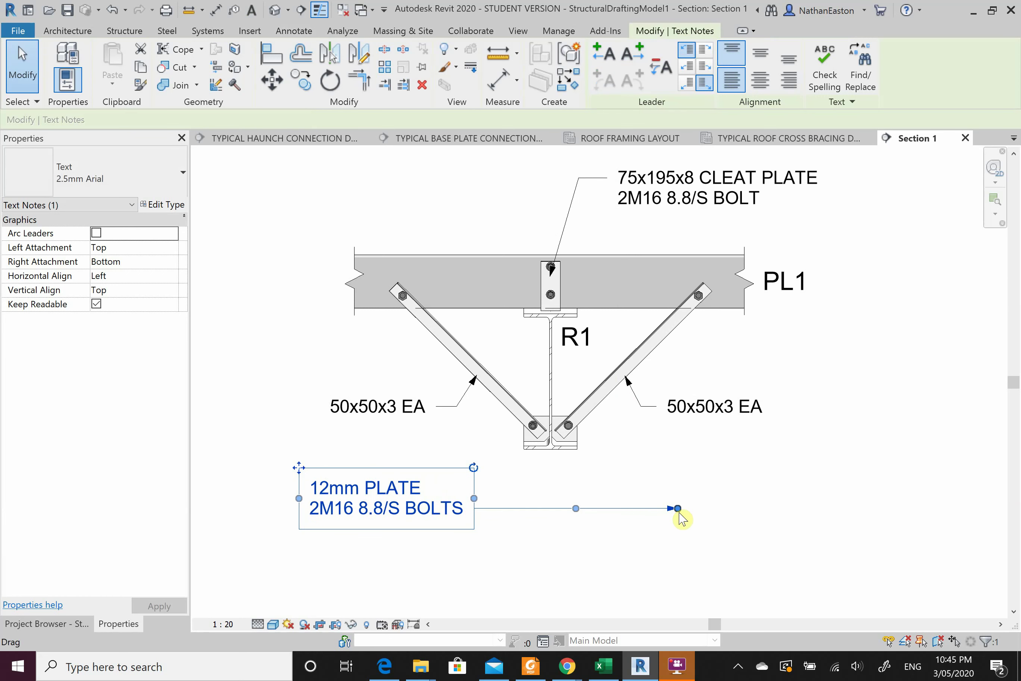
{"action": "left_click_drag", "start_coordinate": [678, 509], "coordinate": [540, 434]}
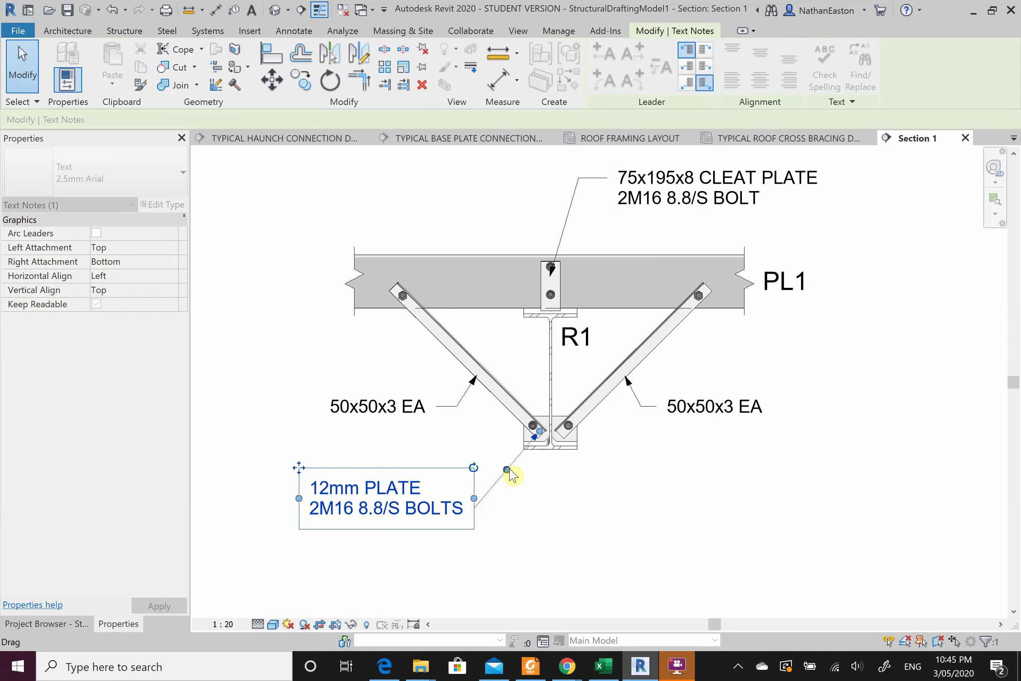
{"action": "left_click_drag", "start_coordinate": [510, 494], "coordinate": [512, 508]}
{"action": "left_click", "coordinate": [598, 520]}
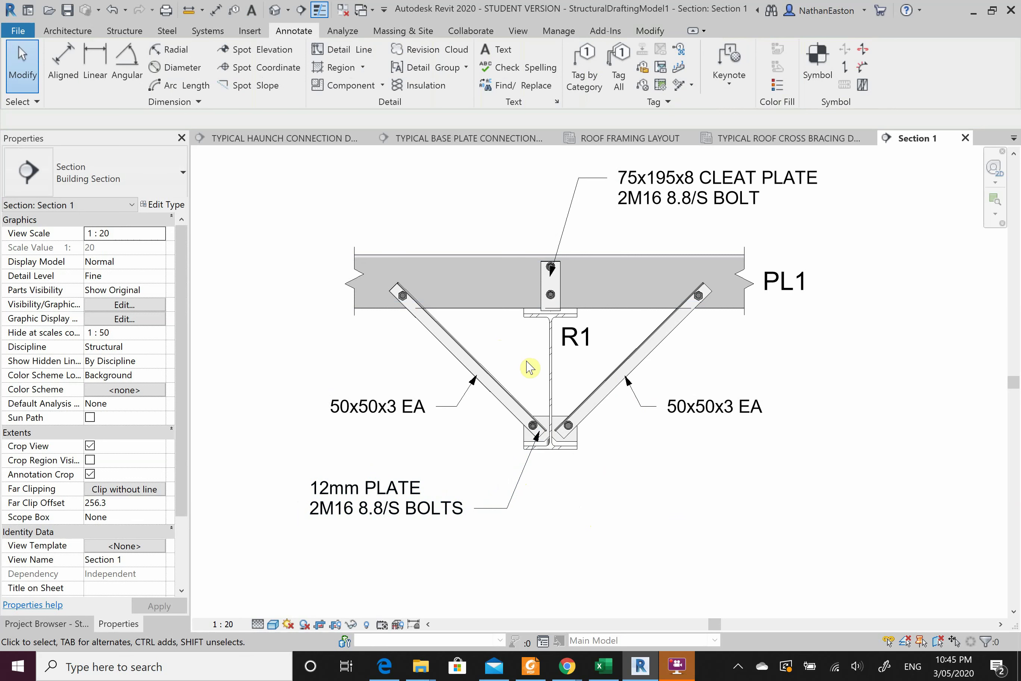
Rename the Section 1 view as "TYPICAL FLYBRACE CONNECTION DETAIL"
{"action": "scroll", "coordinate": [382, 455], "scroll_direction": "down", "scroll_amount": 1}
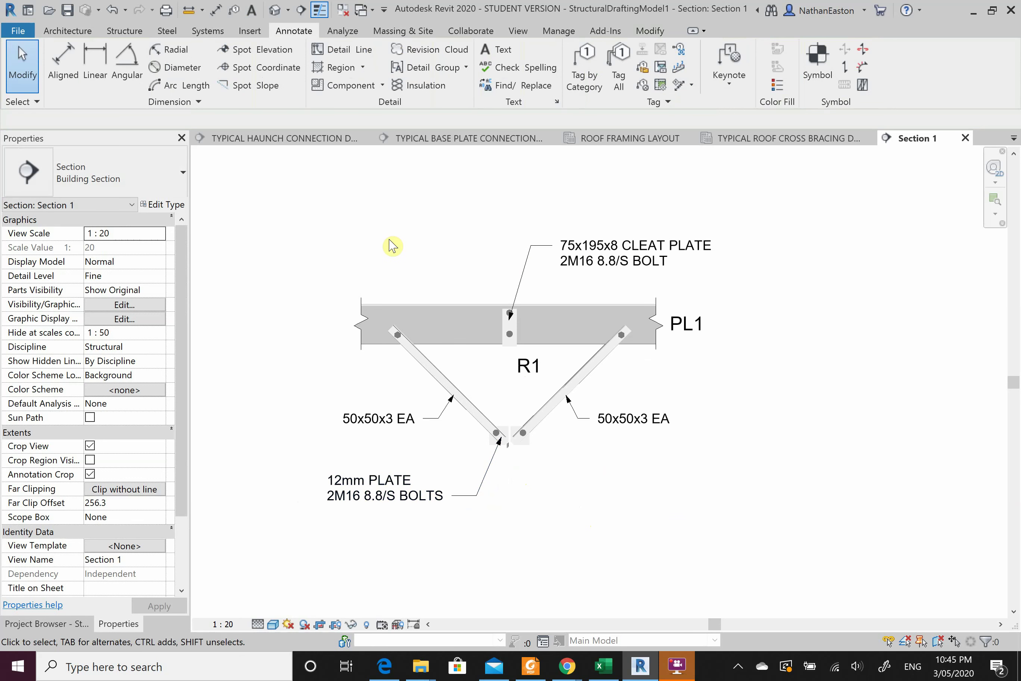
{"action": "scroll", "coordinate": [520, 243], "scroll_direction": "up", "scroll_amount": 1}
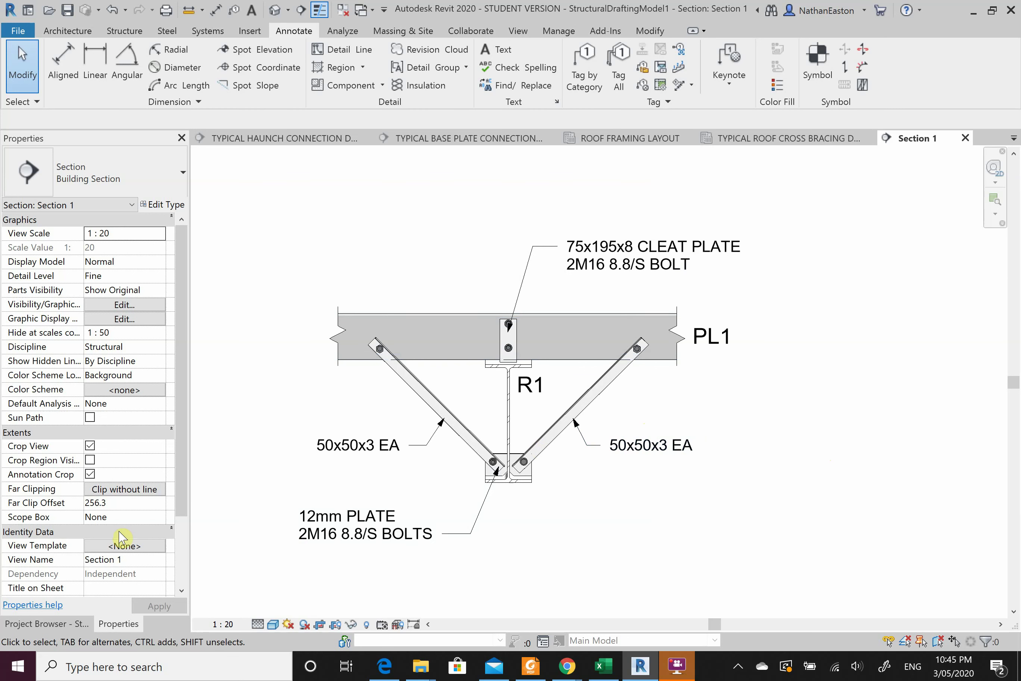
{"action": "left_click", "coordinate": [46, 623]}
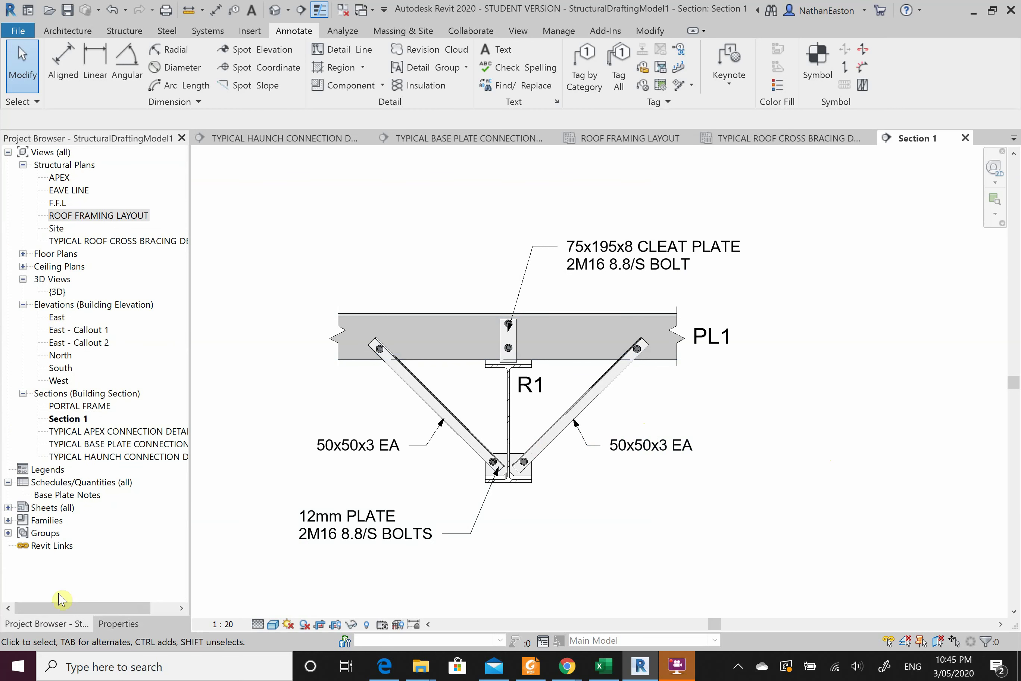
{"action": "right_click", "coordinate": [63, 422]}
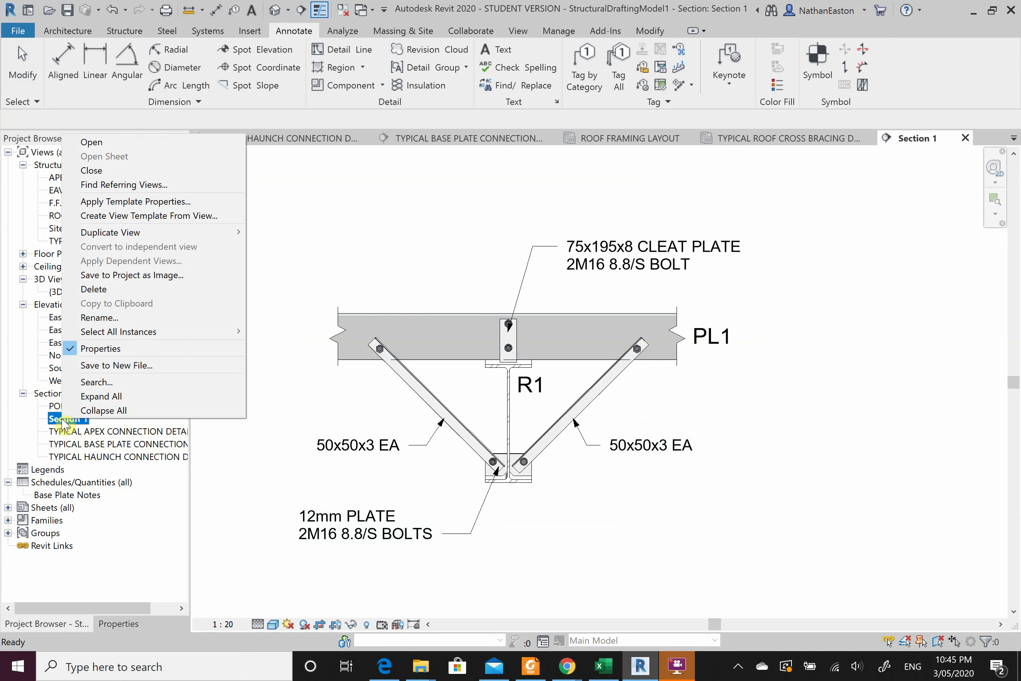
{"action": "left_click", "coordinate": [159, 317]}
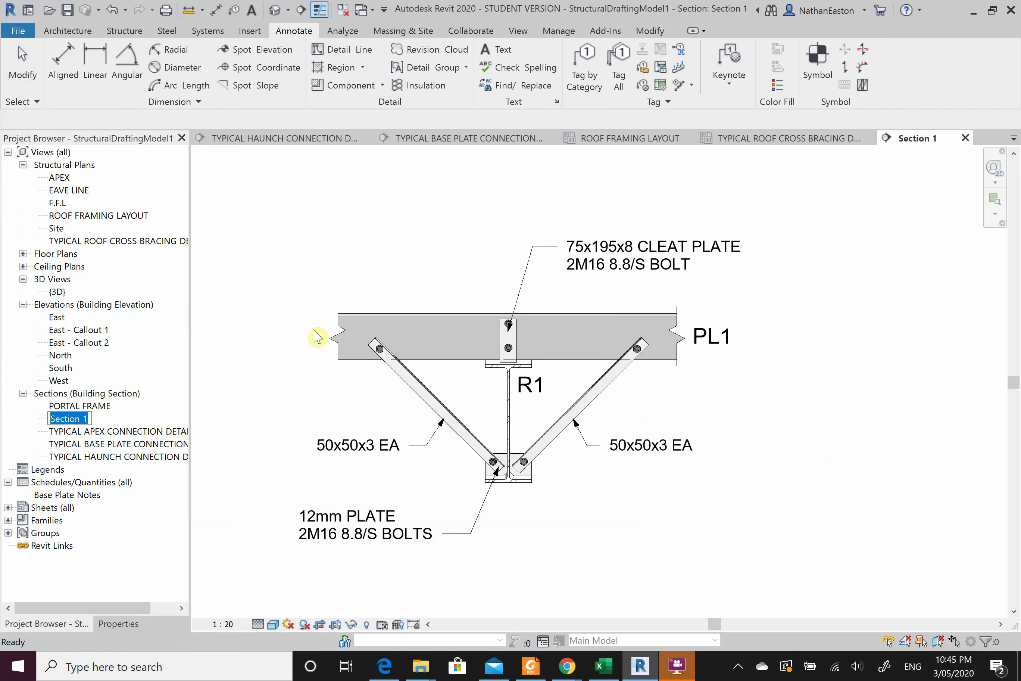
{"action": "type", "text": "typica"}
{"action": "type", "text": "PICA"}
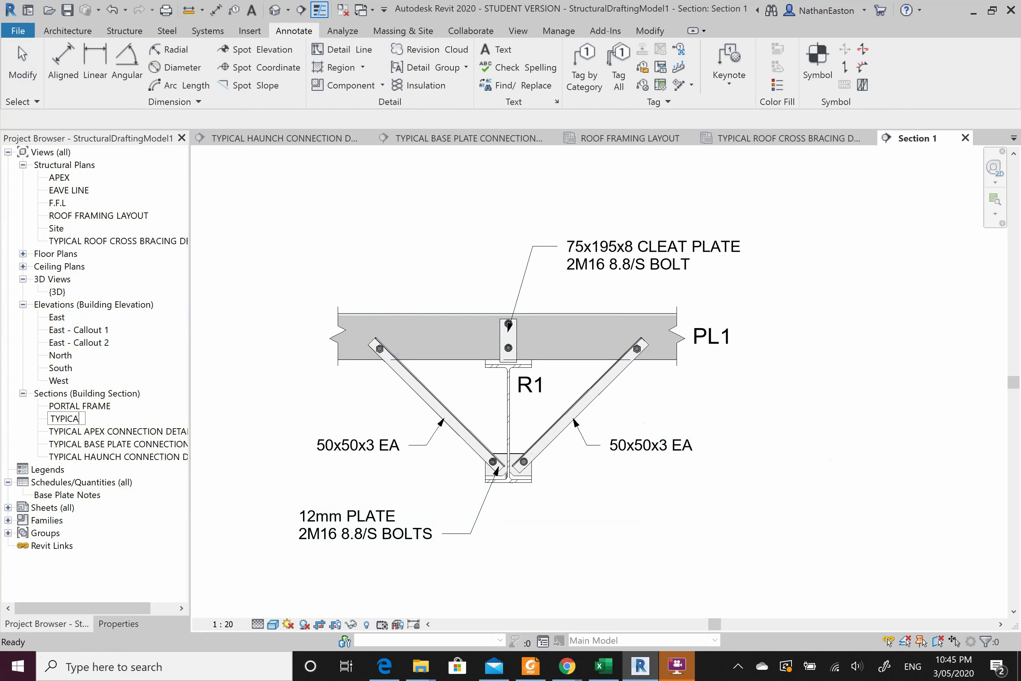
{"action": "type", "text": "L FLYBRACE CONN"}
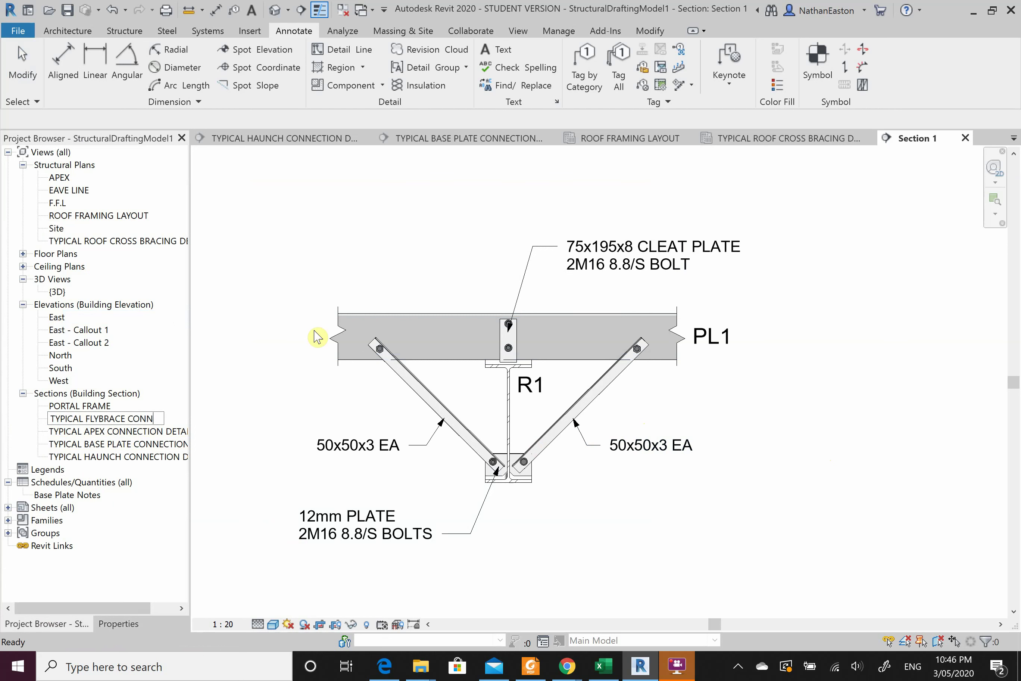
{"action": "type", "text": "ECTION DETAIL"}
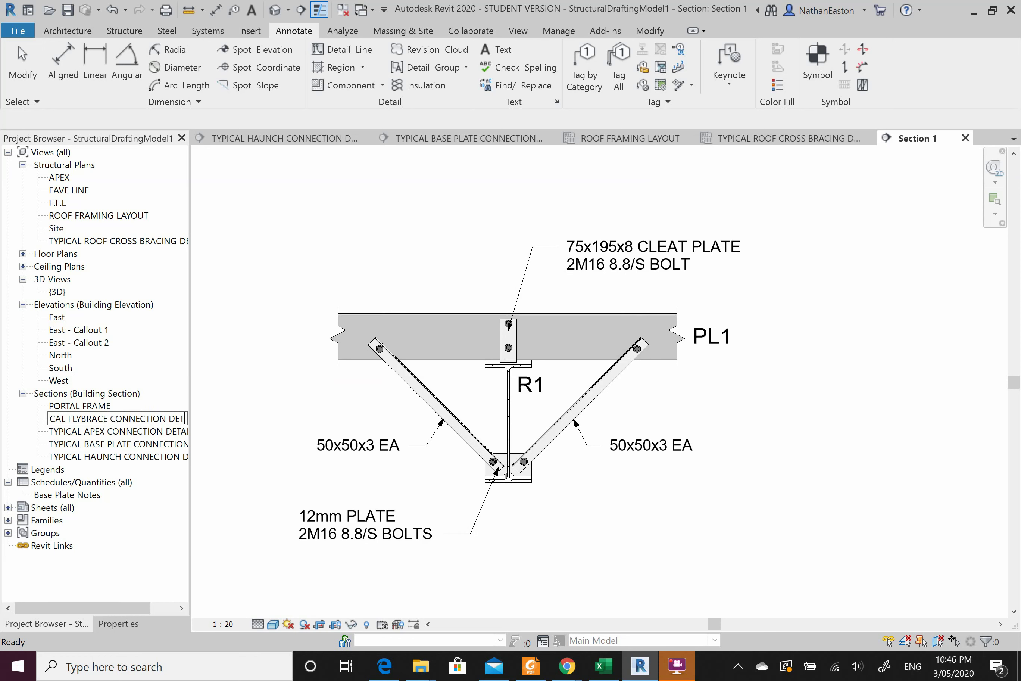